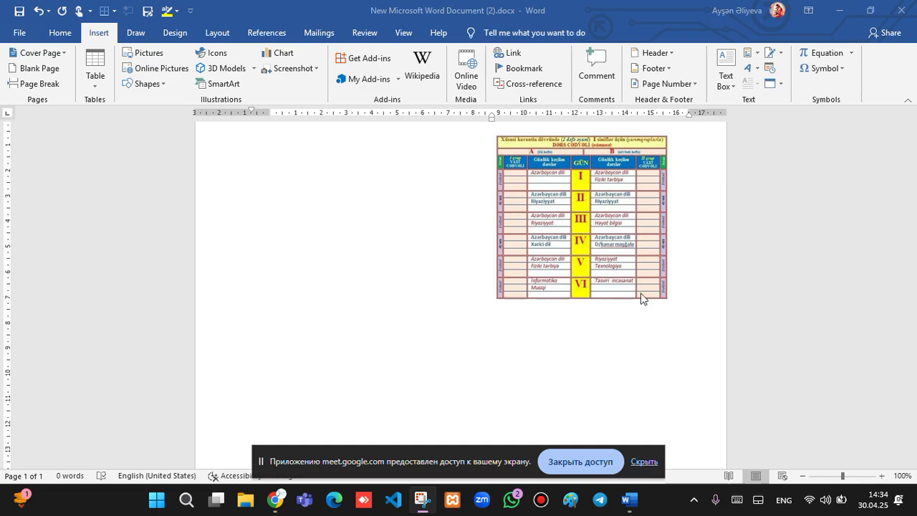
- Insert a table with 7 columns and 21 rows below the timetable picture, keeping the automatic fixed column width
click(96, 77)
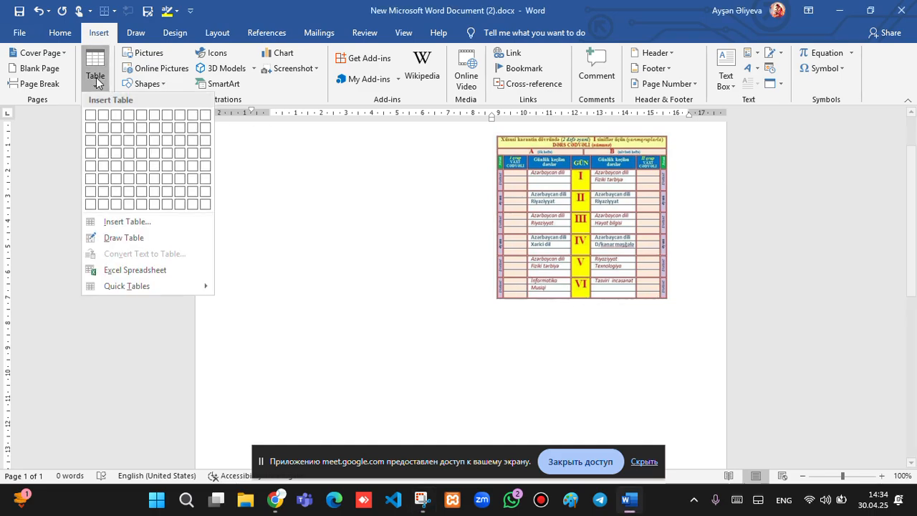
click(133, 221)
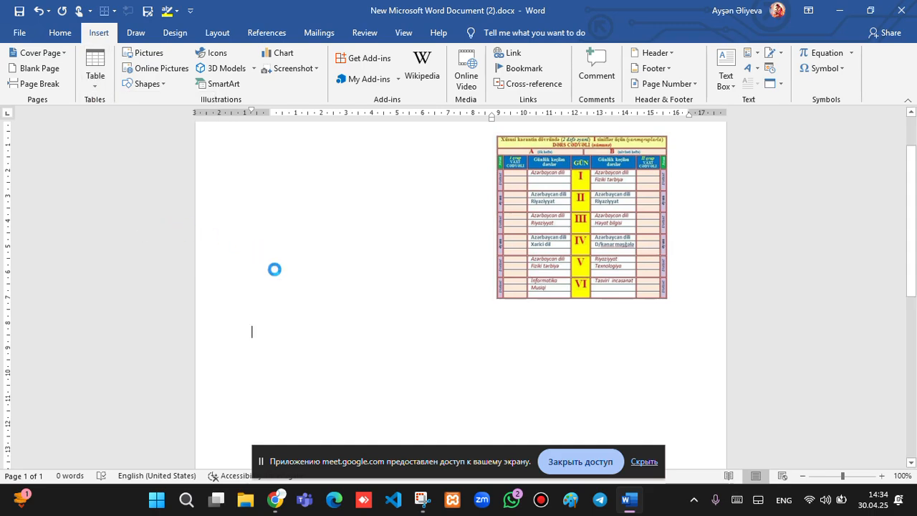
text(7)
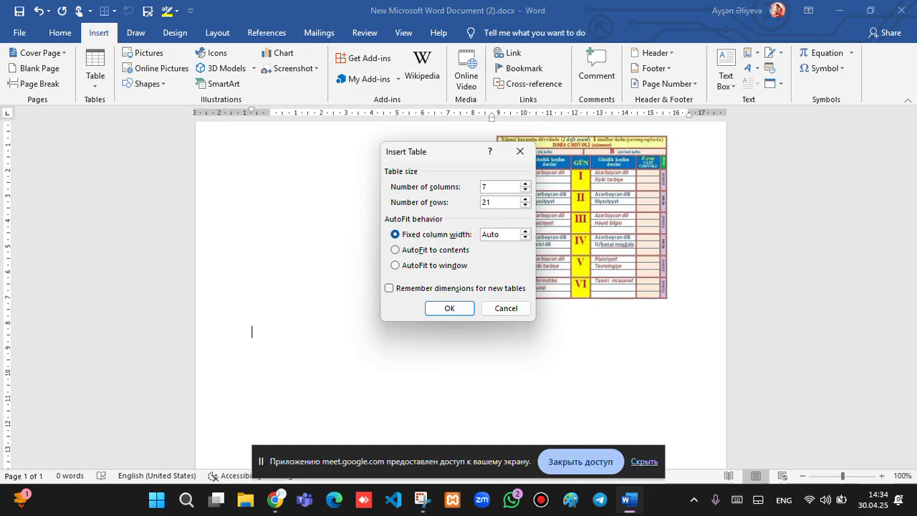
click(450, 308)
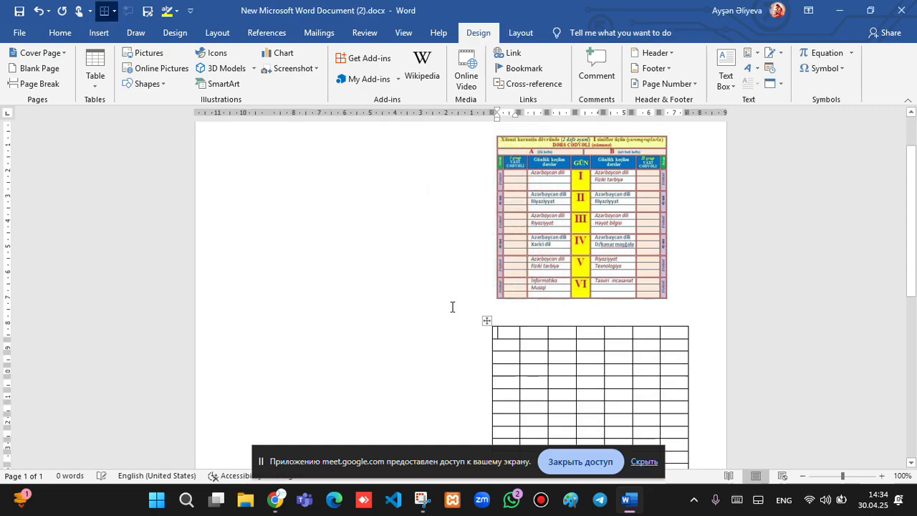
scroll(749, 364, down, 6)
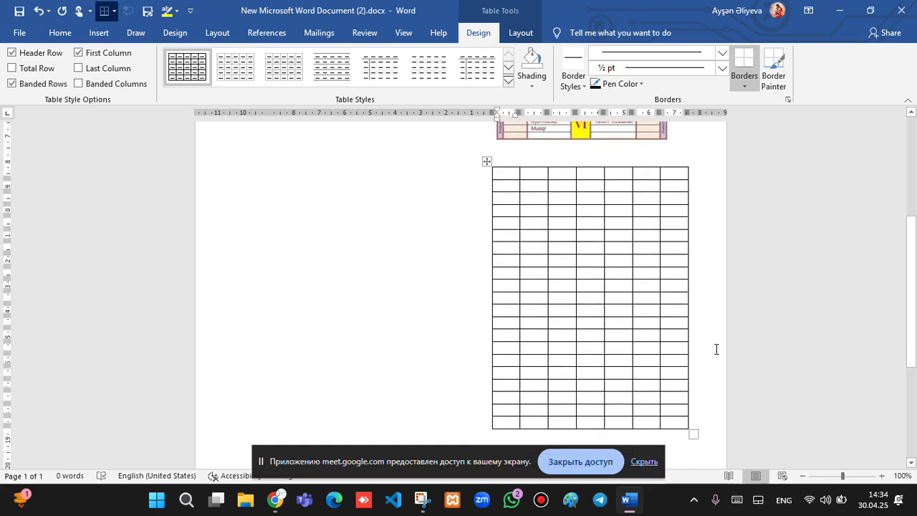
scroll(707, 346, up, 2)
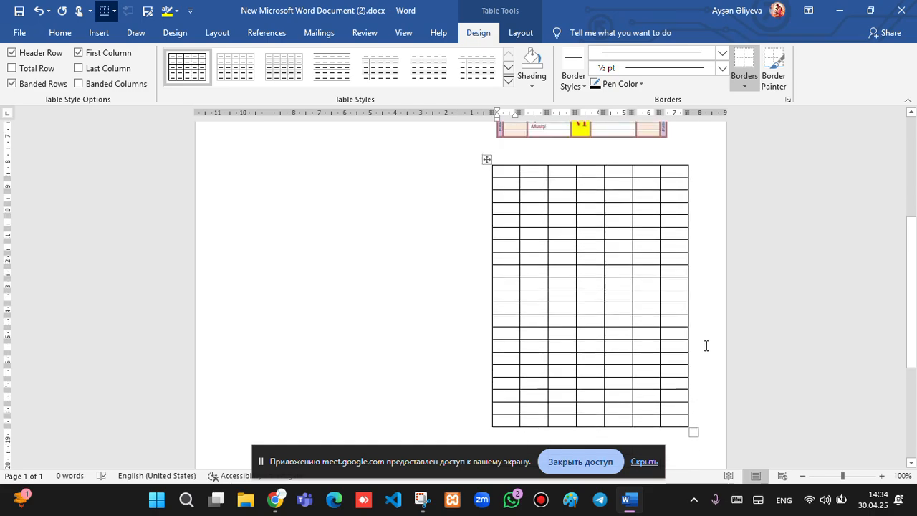
click(488, 159)
click(475, 209)
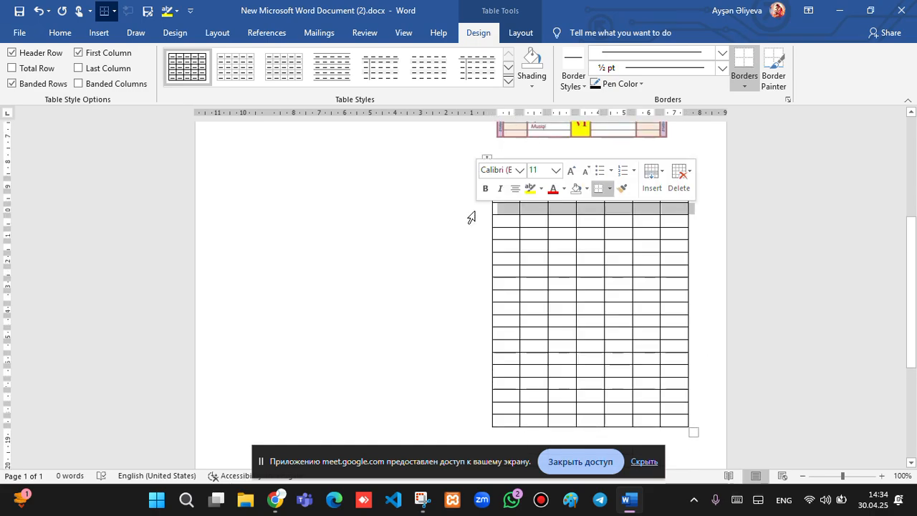
ctrl+click(476, 176)
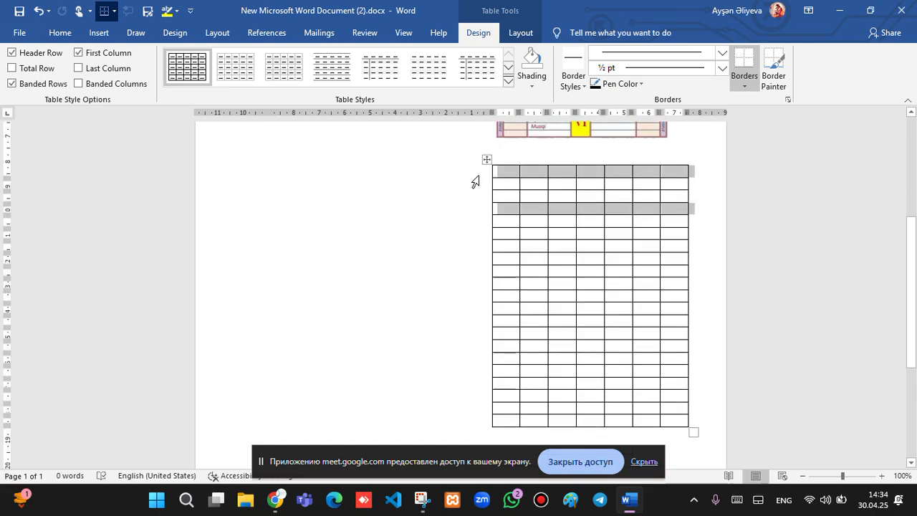
click(766, 255)
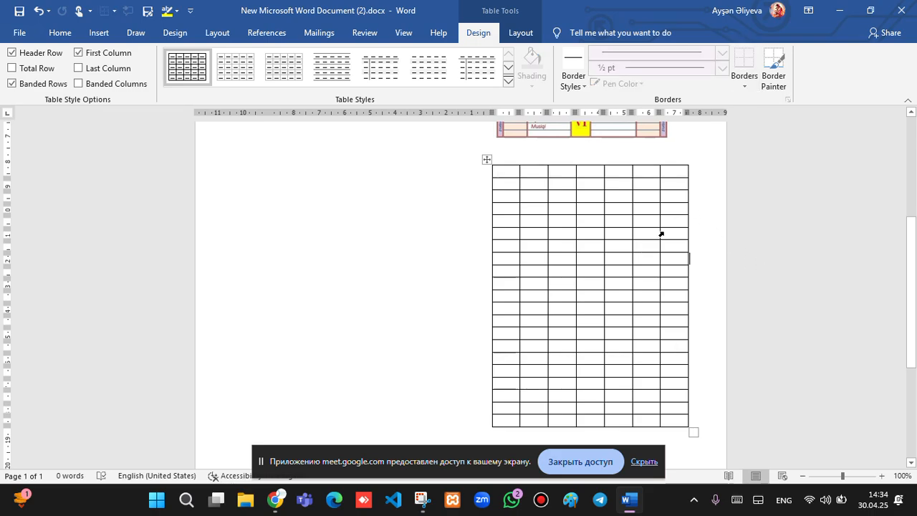
- Move the empty table toward the middle of the page and enlarge it to about 10.7 cm wide
scroll(661, 234, up, 3)
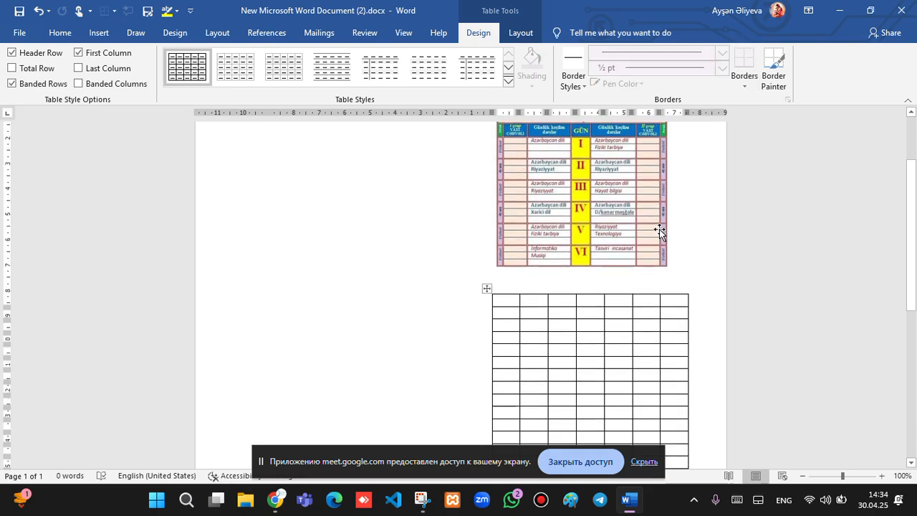
click(486, 289)
drag(487, 289, 362, 279)
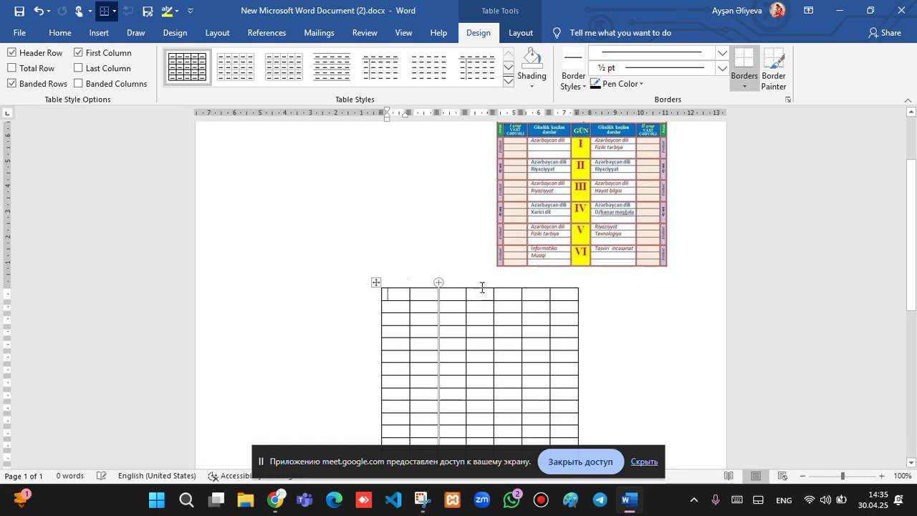
scroll(662, 339, up, 1)
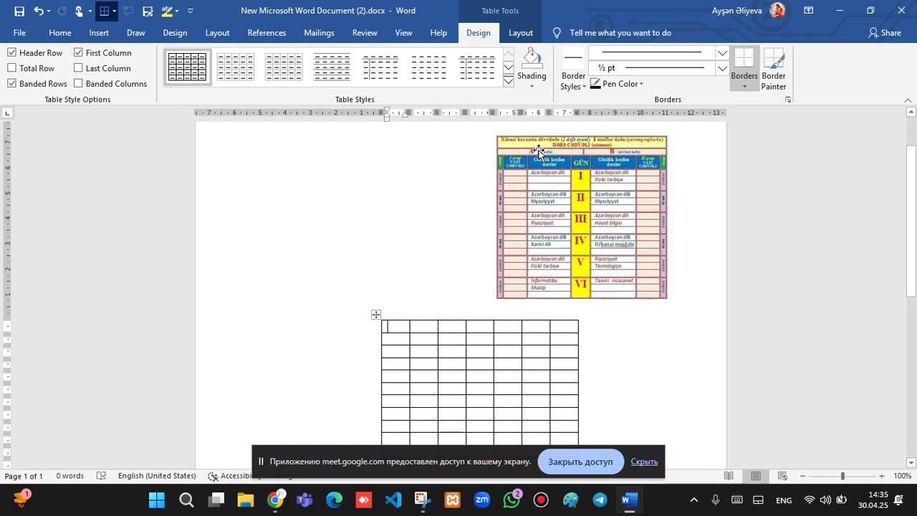
scroll(509, 238, down, 6)
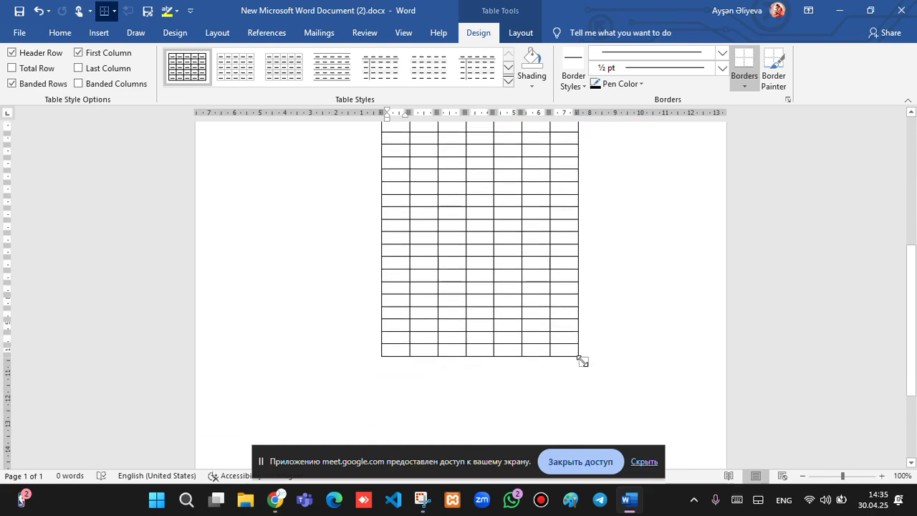
drag(583, 362, 653, 389)
scroll(604, 279, up, 4)
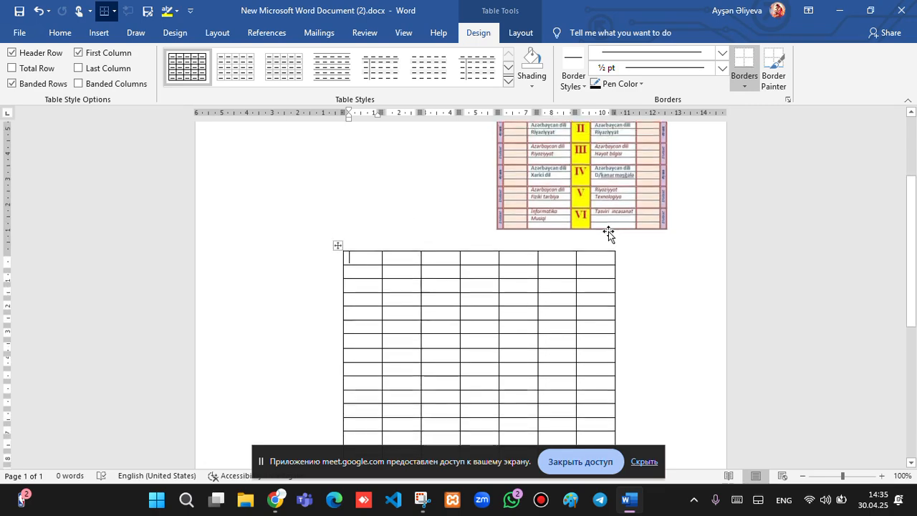
scroll(609, 234, up, 2)
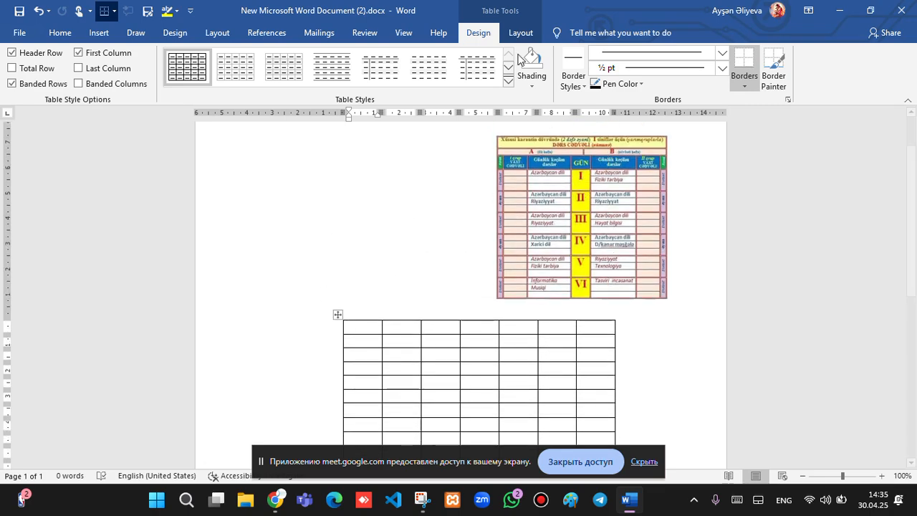
- Merge all cells of the table's first row into one and increase the row height to about 1 cm
click(366, 35)
scroll(367, 36, down, 4)
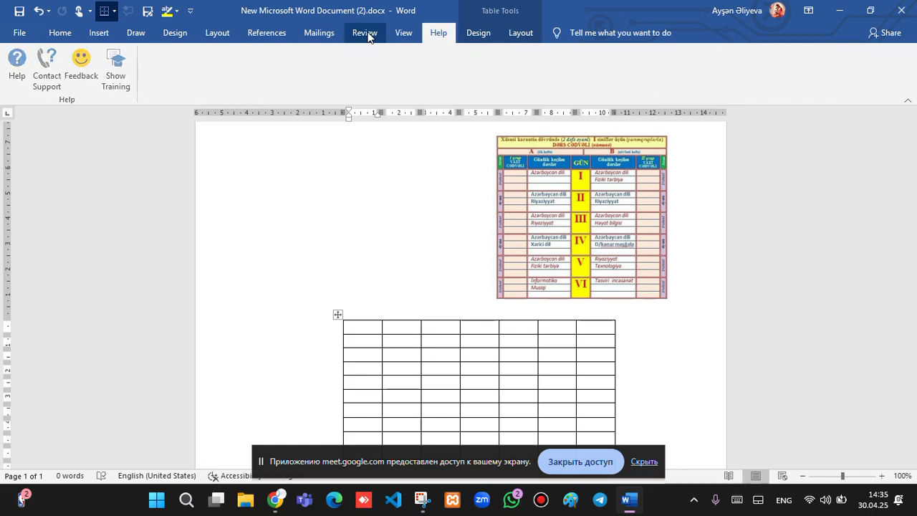
click(334, 331)
click(333, 331)
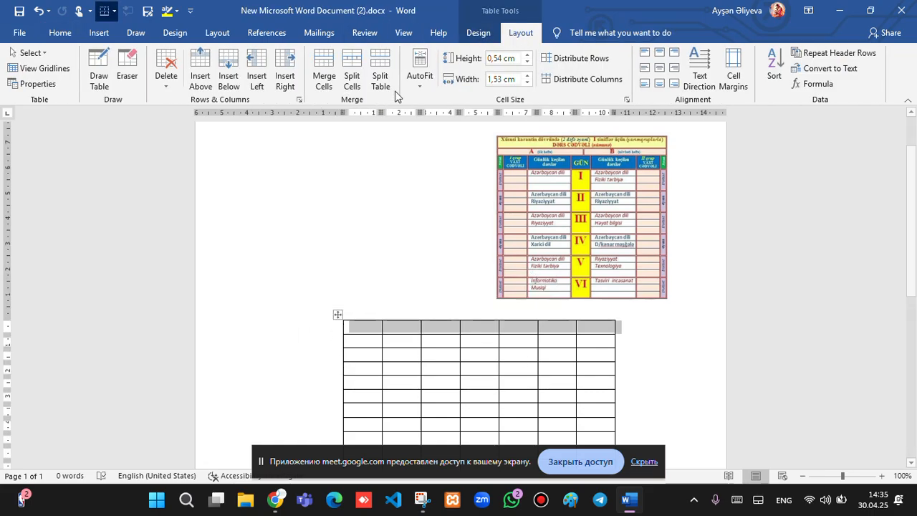
click(324, 76)
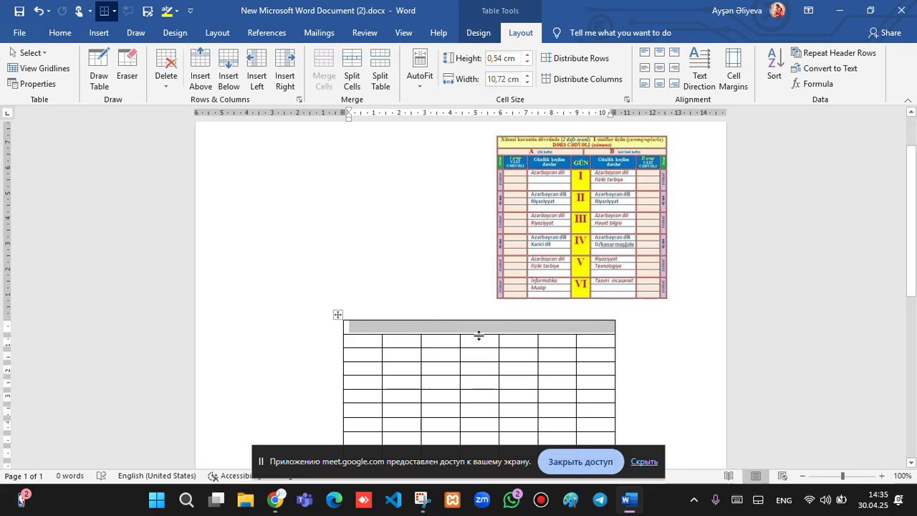
drag(479, 335, 479, 346)
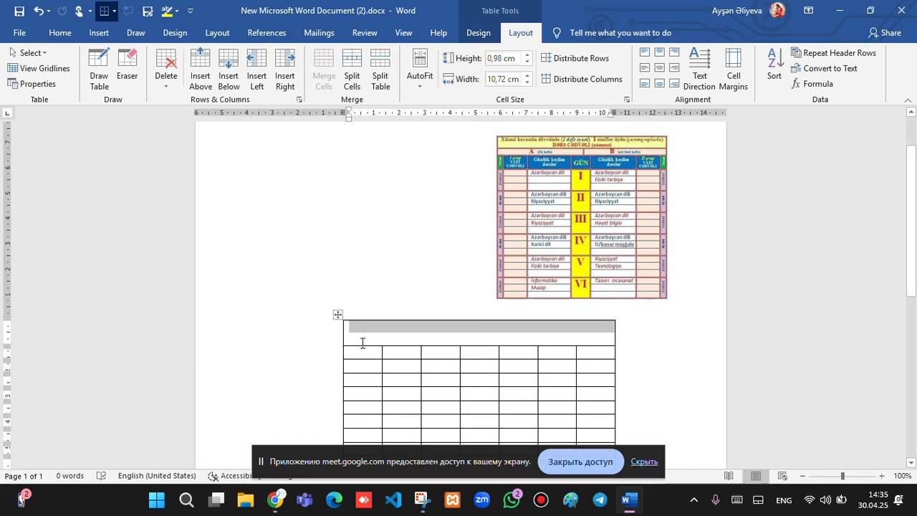
click(319, 350)
click(352, 367)
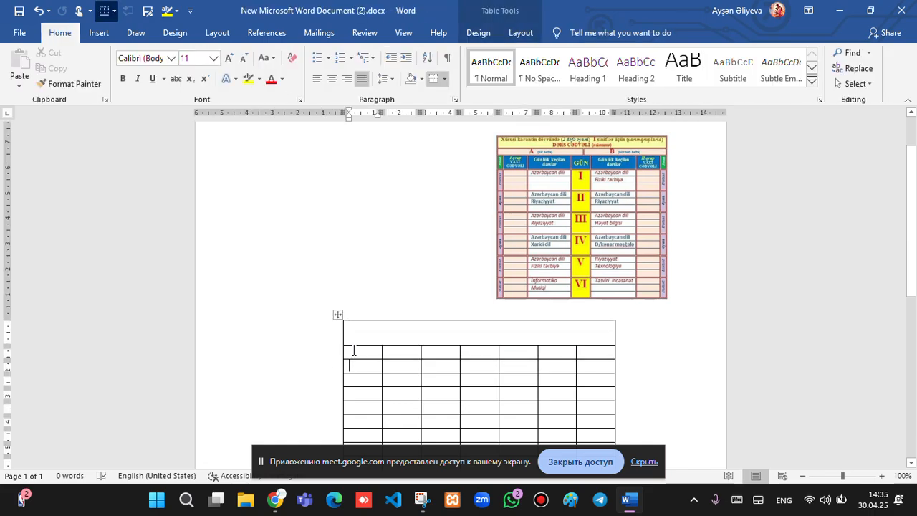
click(281, 352)
click(232, 352)
click(338, 354)
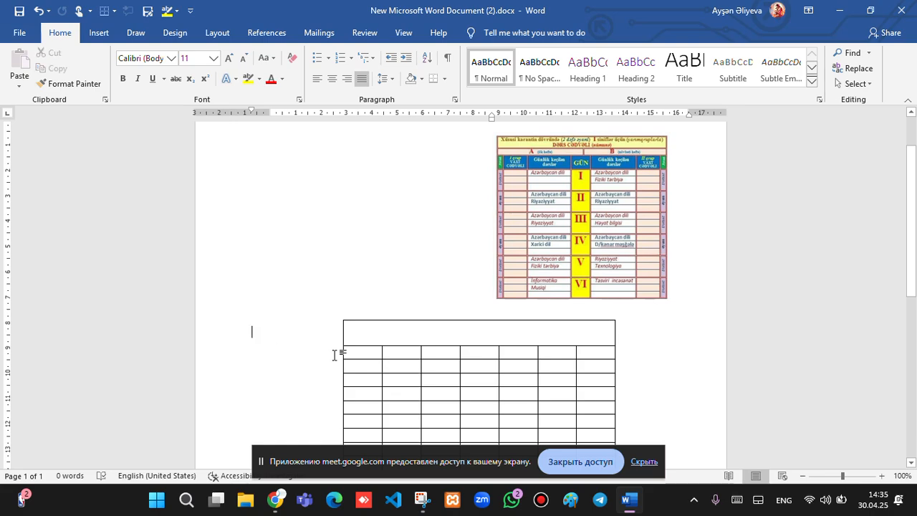
double_click(346, 354)
- Split the table's entire second row into 2 columns and 1 row, merging its cells before the split
click(352, 350)
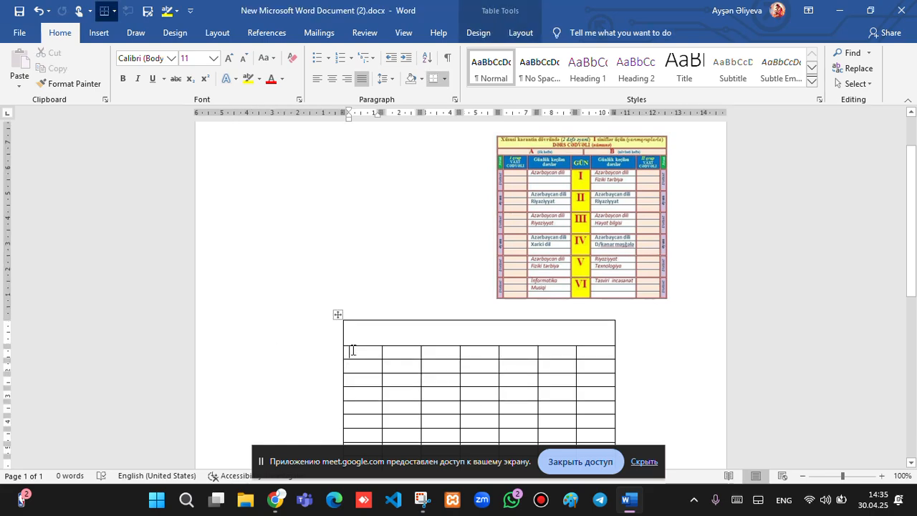
drag(353, 350, 608, 354)
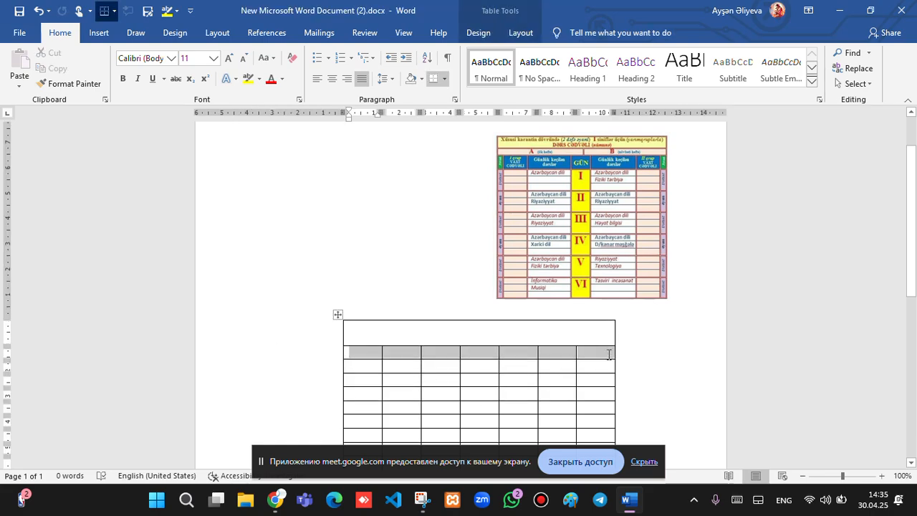
click(356, 36)
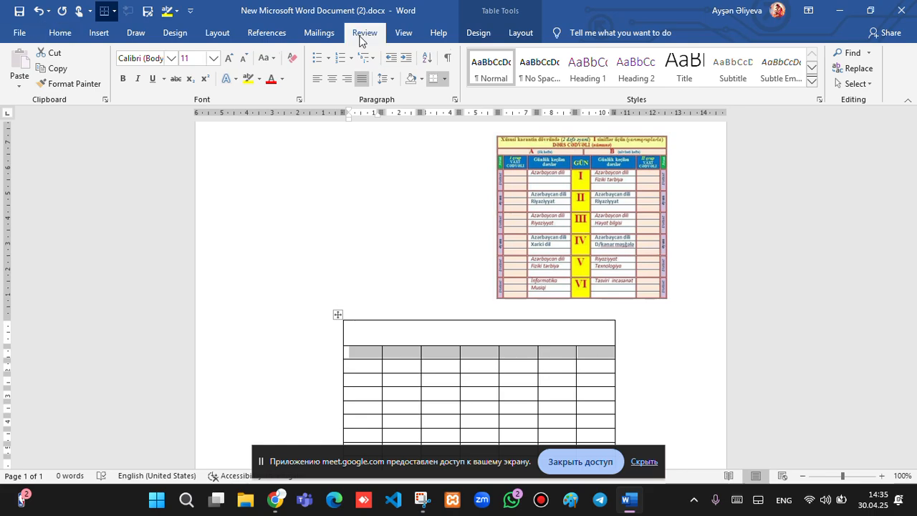
click(438, 36)
scroll(362, 41, down, 2)
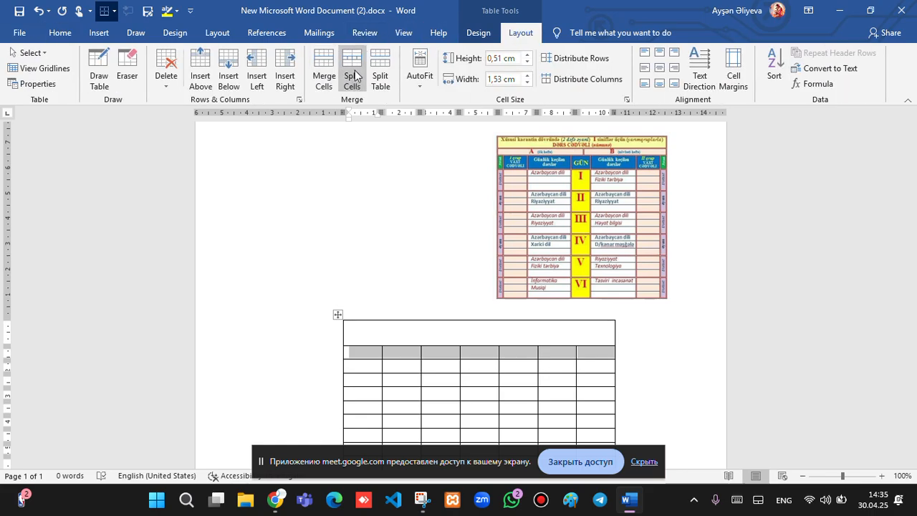
click(353, 73)
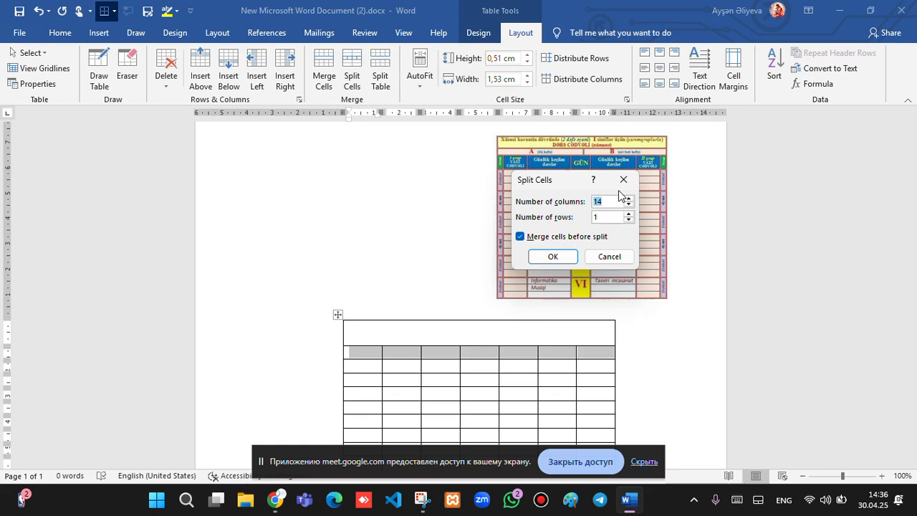
key(BackSpace)
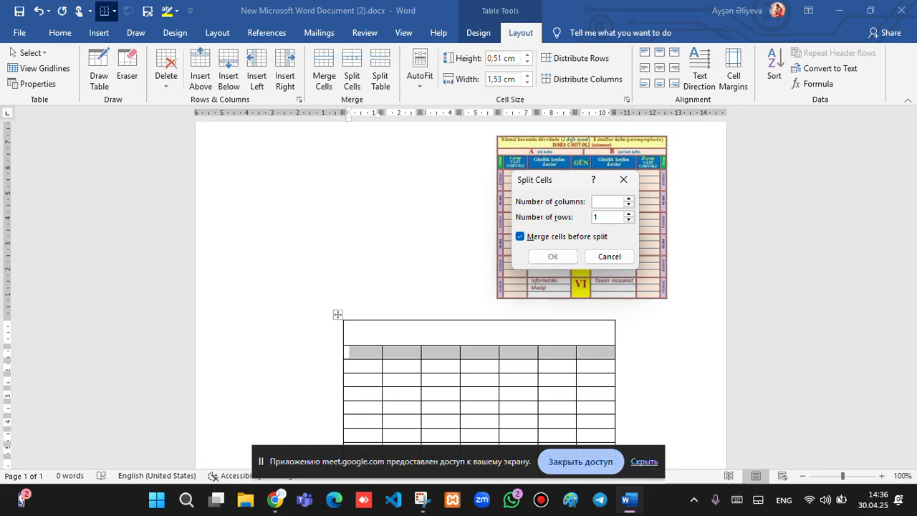
text(2)
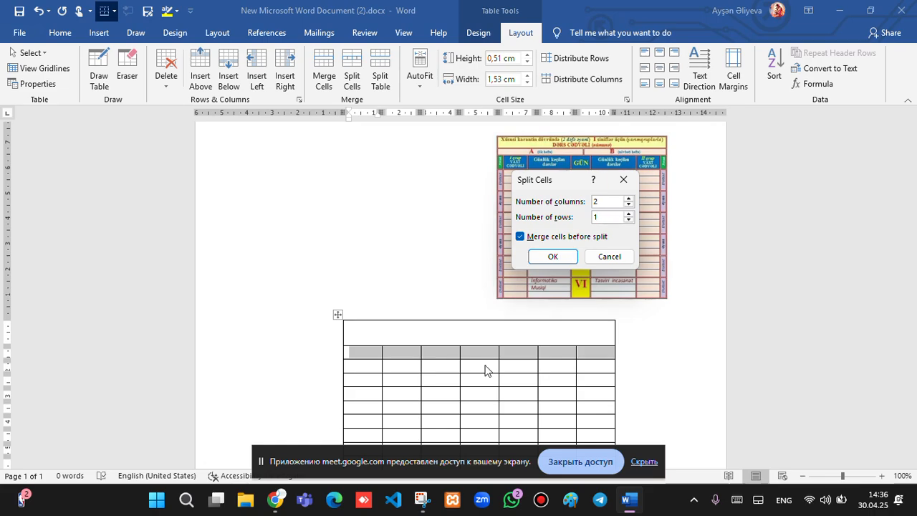
click(549, 261)
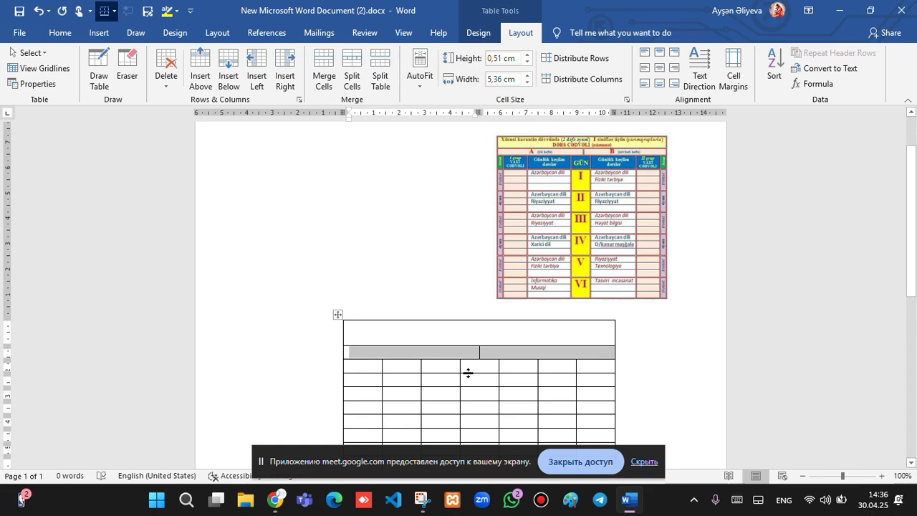
- Increase the height of the table's third row to make it a taller header row, as in the sample timetable
drag(475, 373, 482, 389)
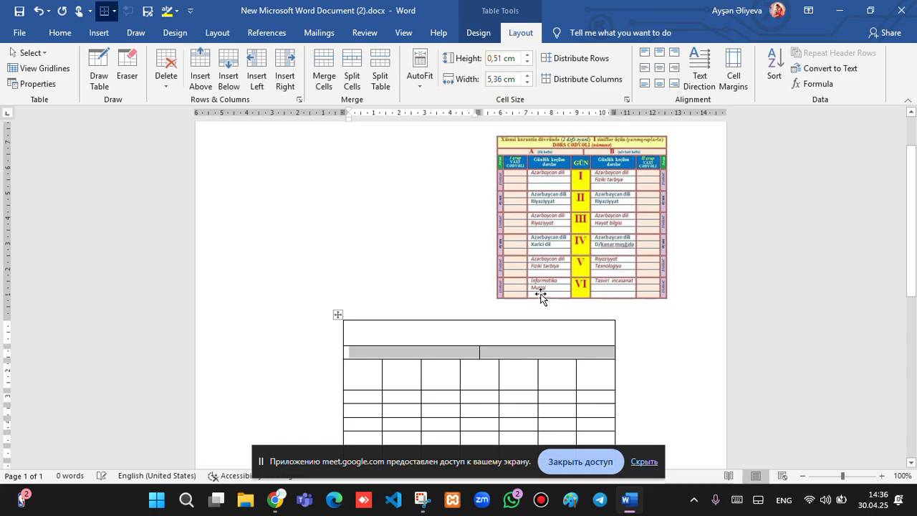
scroll(534, 299, down, 1)
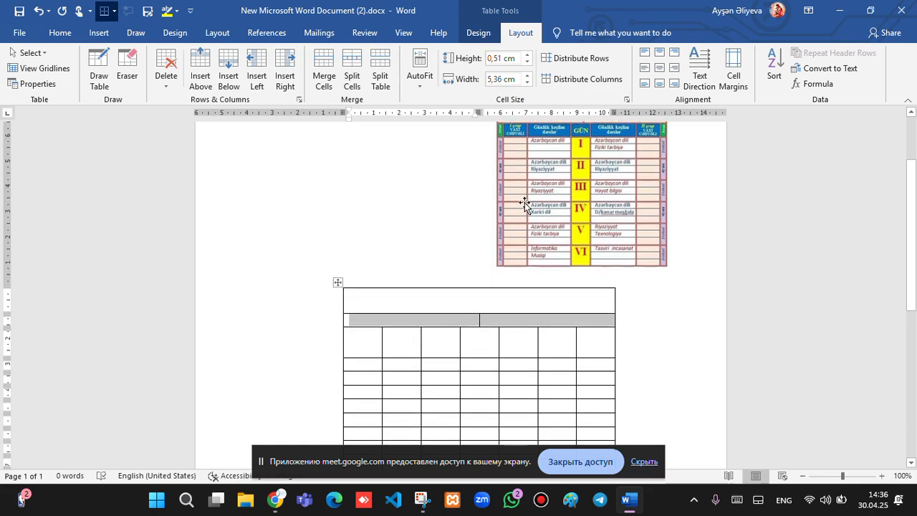
scroll(525, 202, up, 1)
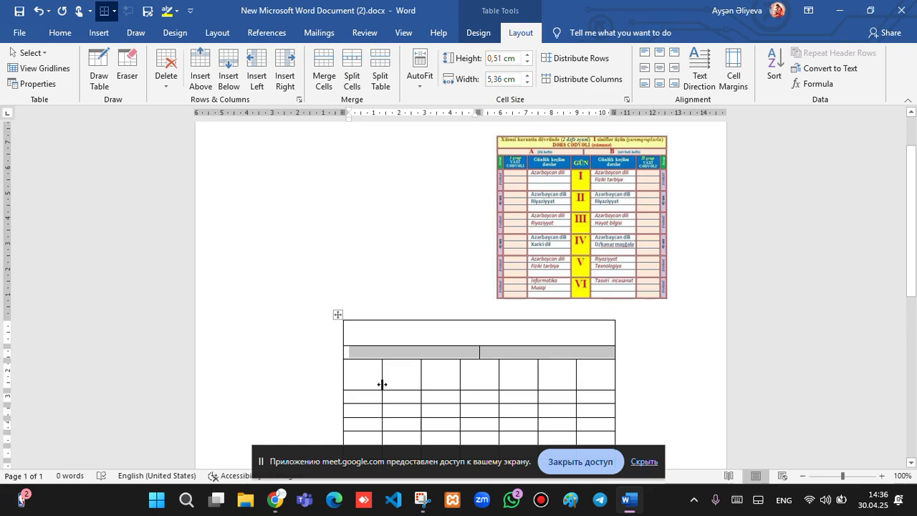
- Narrow the table's first and last columns, widening the columns next to them
drag(380, 385, 369, 382)
drag(577, 382, 595, 384)
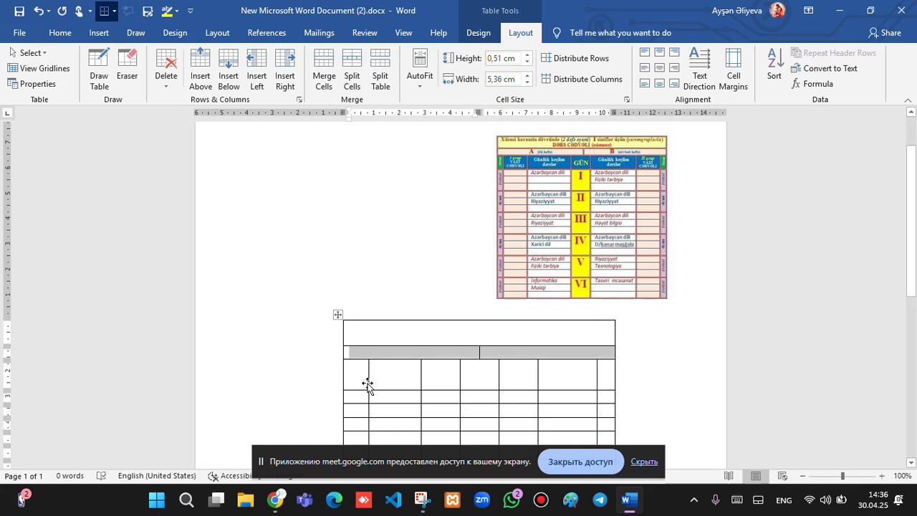
drag(369, 382, 362, 381)
- Merge the three cells directly below the header row into one in the first column, and likewise in the last column
scroll(351, 387, down, 1)
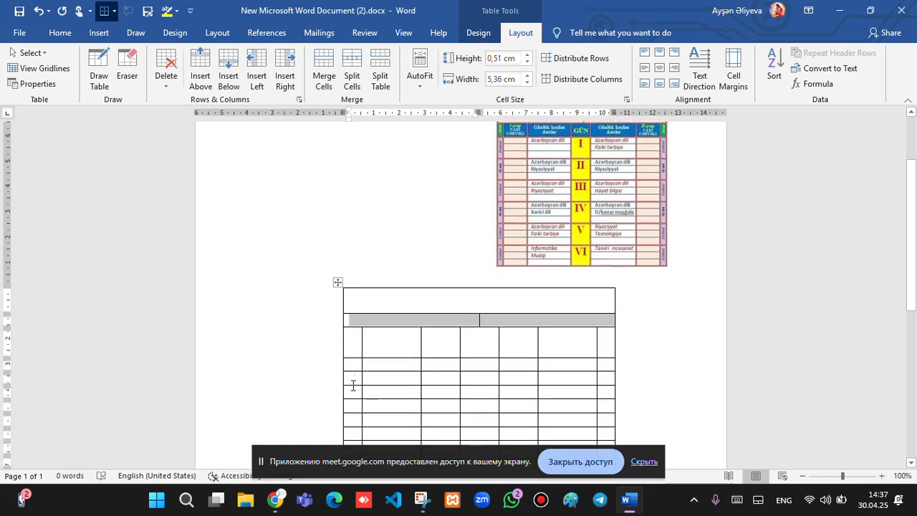
drag(353, 365, 353, 392)
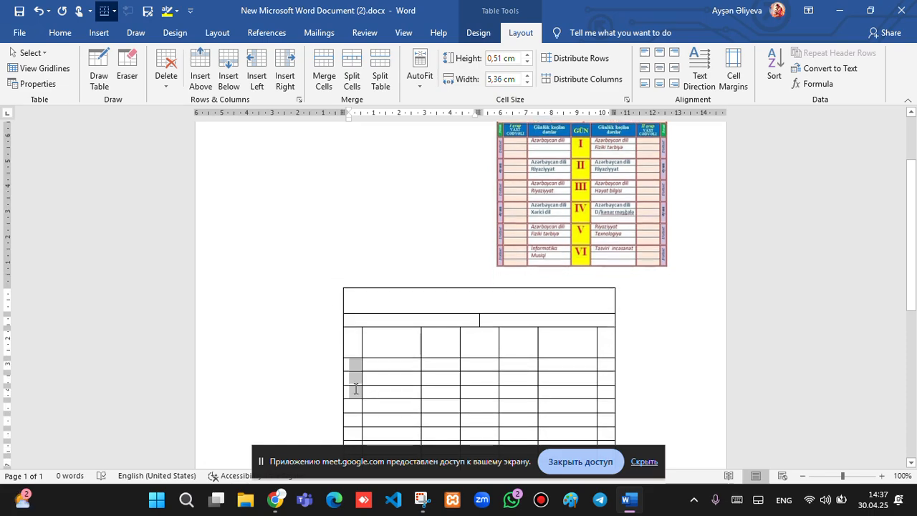
click(324, 71)
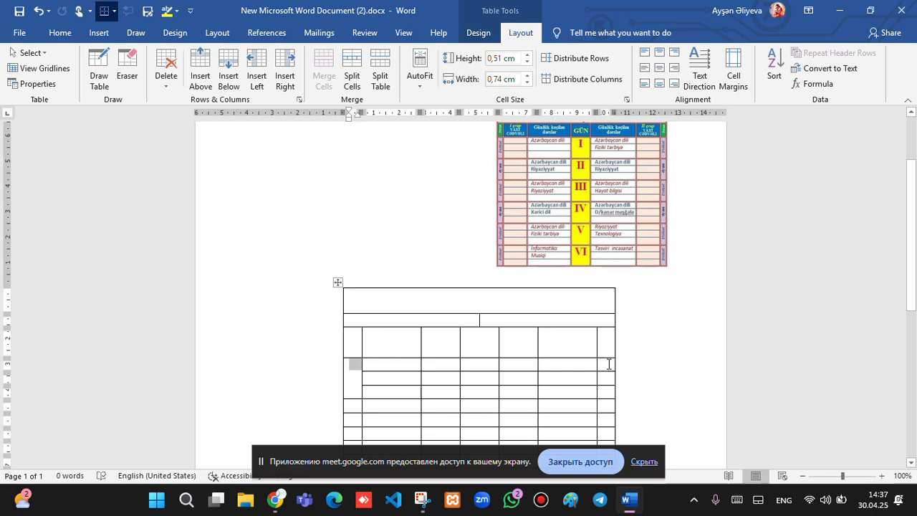
drag(610, 364, 606, 392)
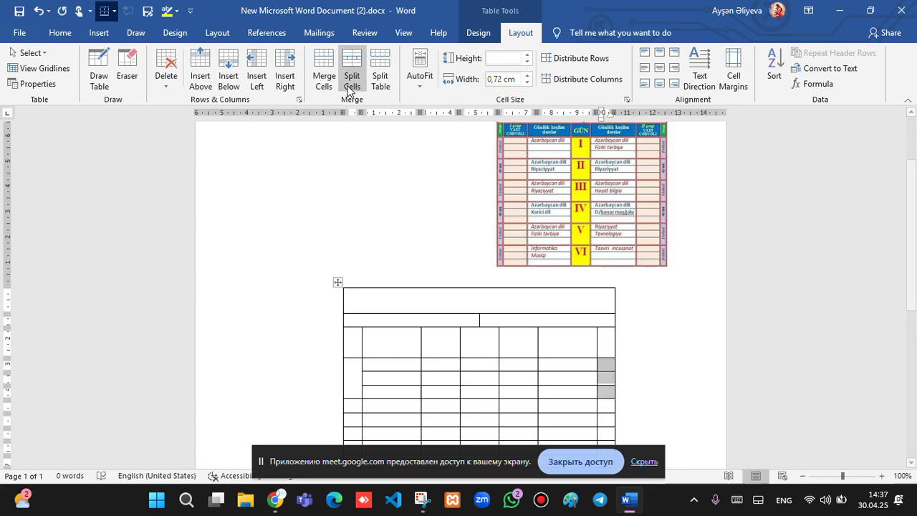
click(324, 71)
- Merge the cells of rows 7 to 9 into one in the first column and do the same in the last column
scroll(455, 240, down, 2)
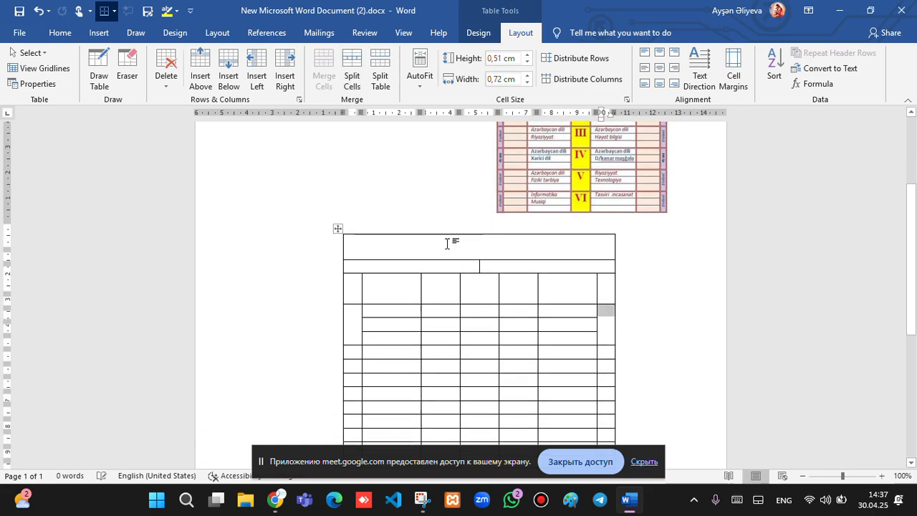
drag(353, 344, 352, 367)
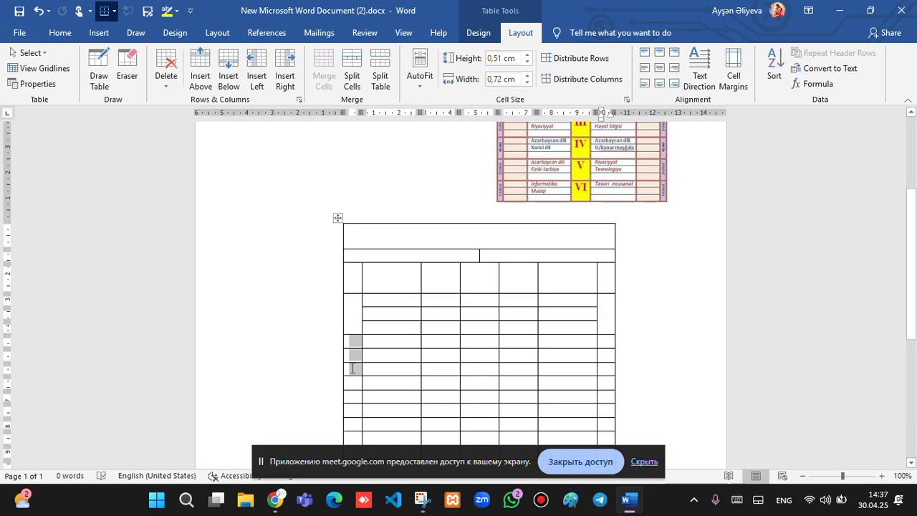
click(324, 72)
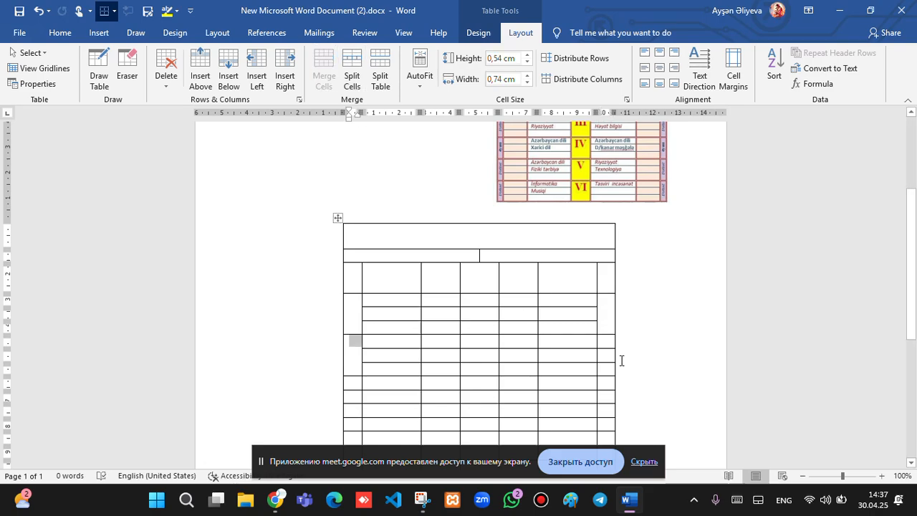
drag(606, 342, 606, 370)
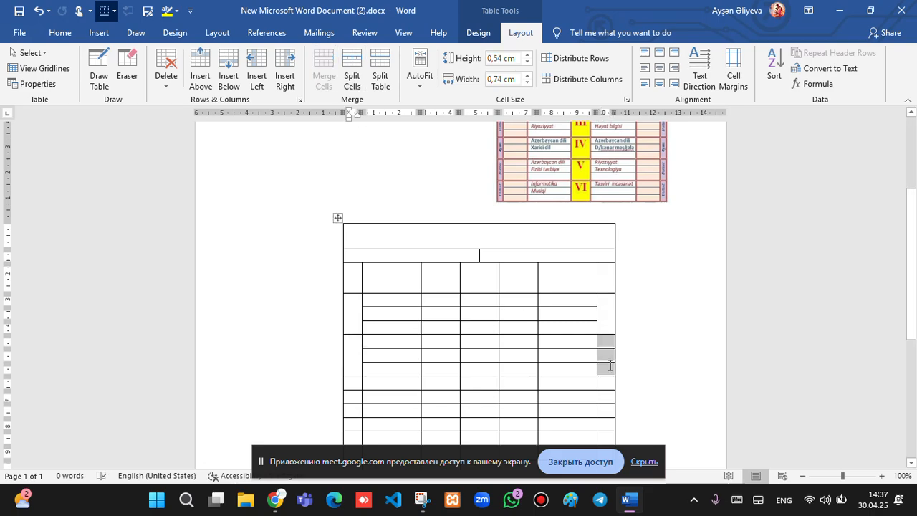
click(324, 71)
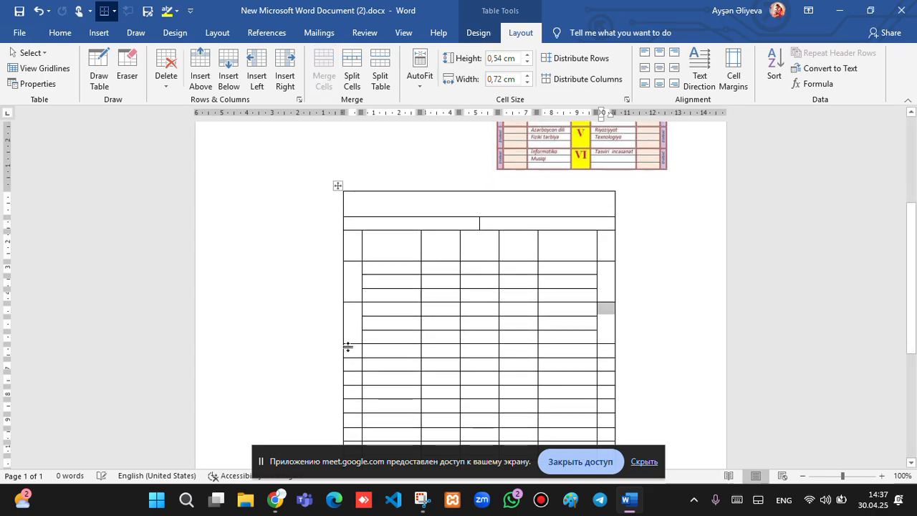
- Merge the cells of rows 10 to 12 in the first column and those in the last column, each into one cell
drag(350, 350, 358, 374)
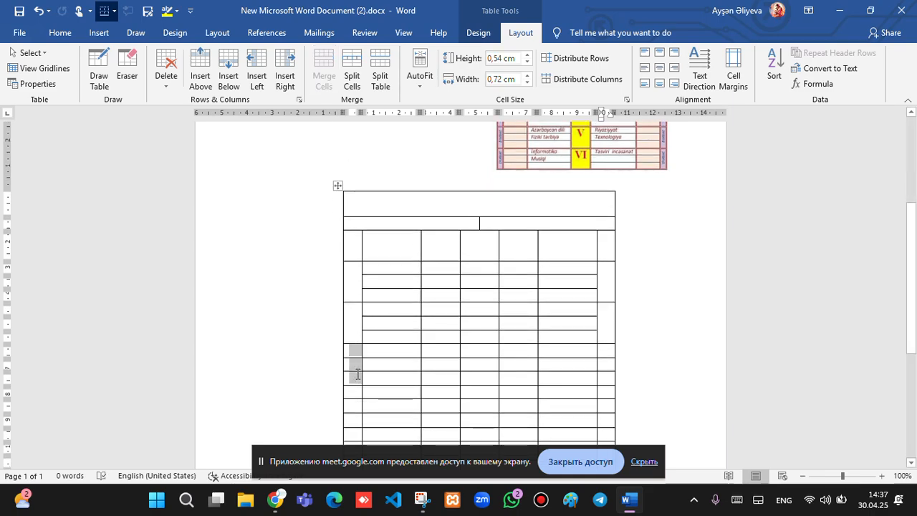
click(324, 78)
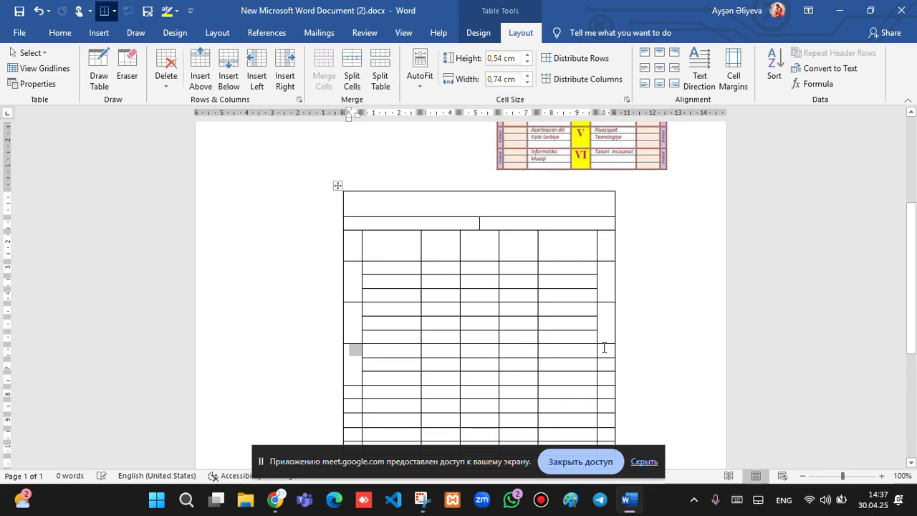
drag(606, 352, 607, 378)
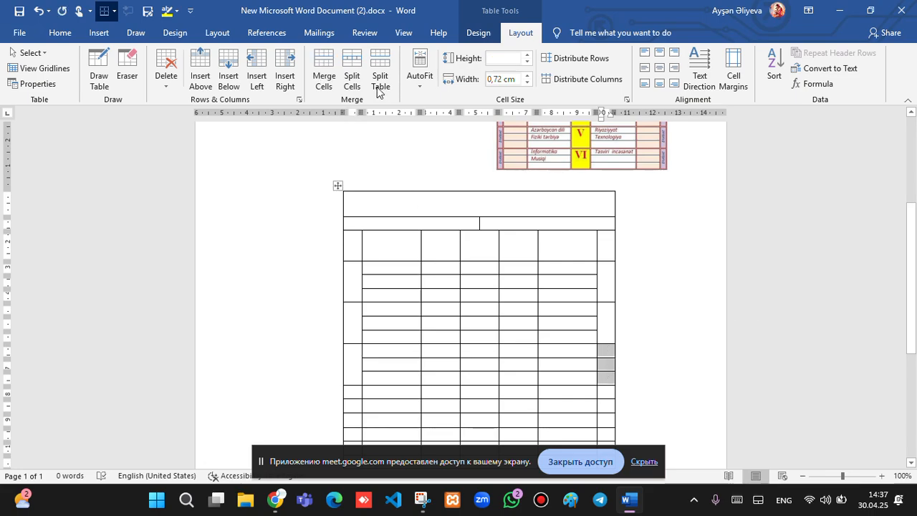
click(347, 75)
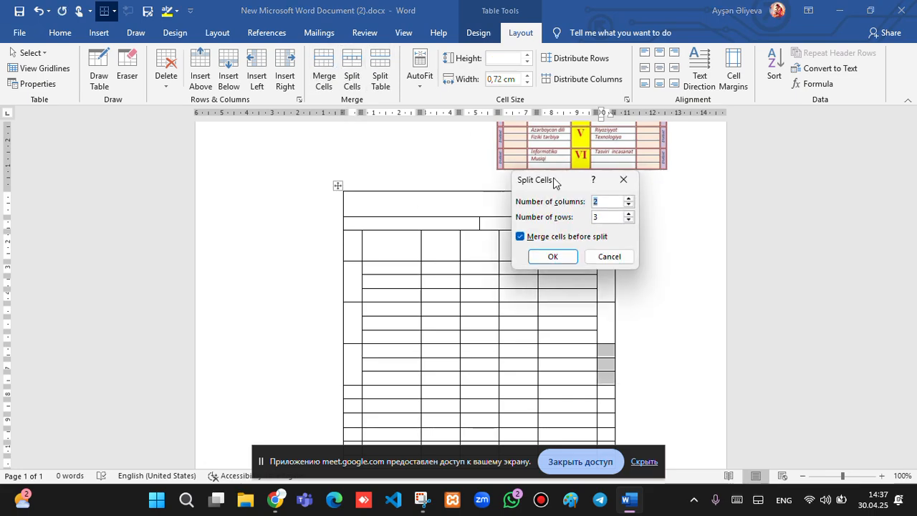
click(623, 181)
click(323, 75)
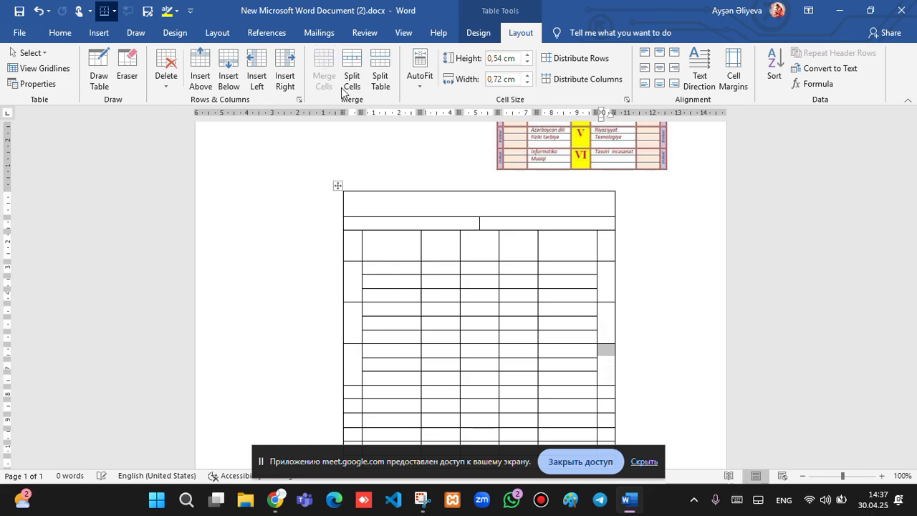
scroll(458, 265, down, 3)
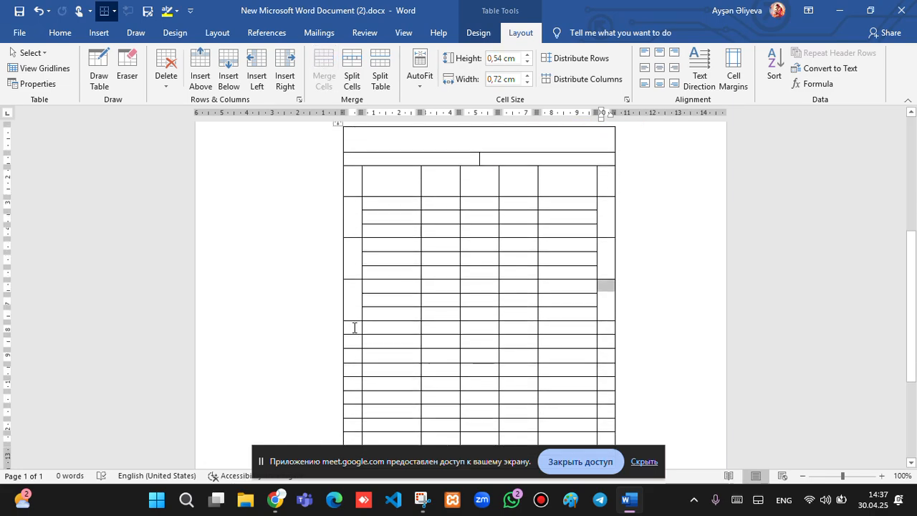
drag(354, 327, 356, 357)
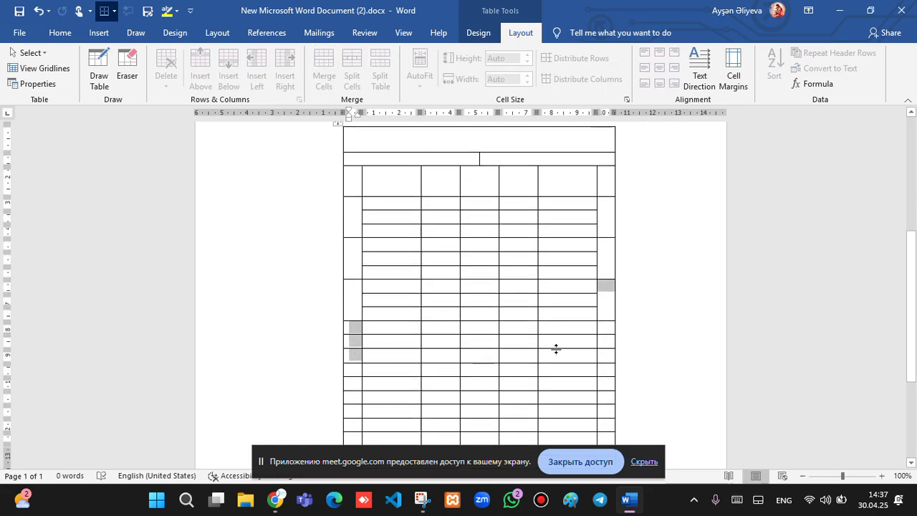
click(645, 352)
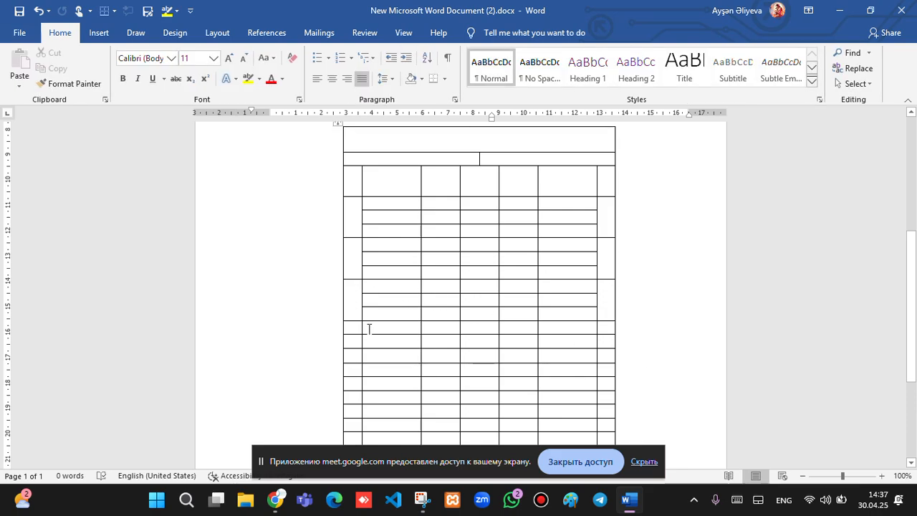
key(ctrl+a)
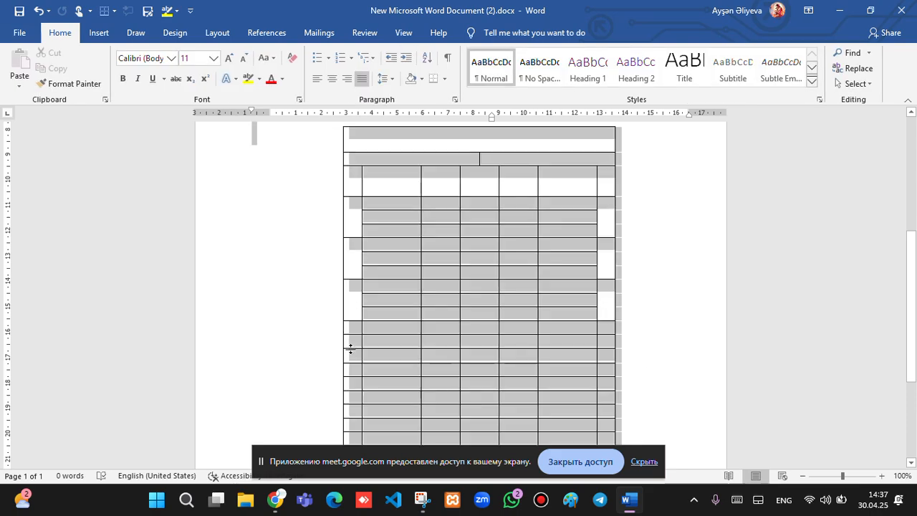
click(331, 341)
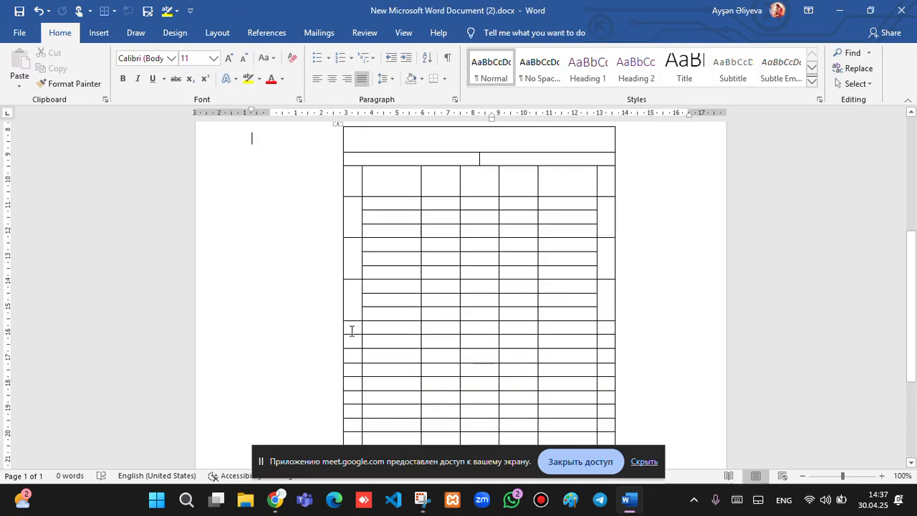
drag(352, 328, 352, 356)
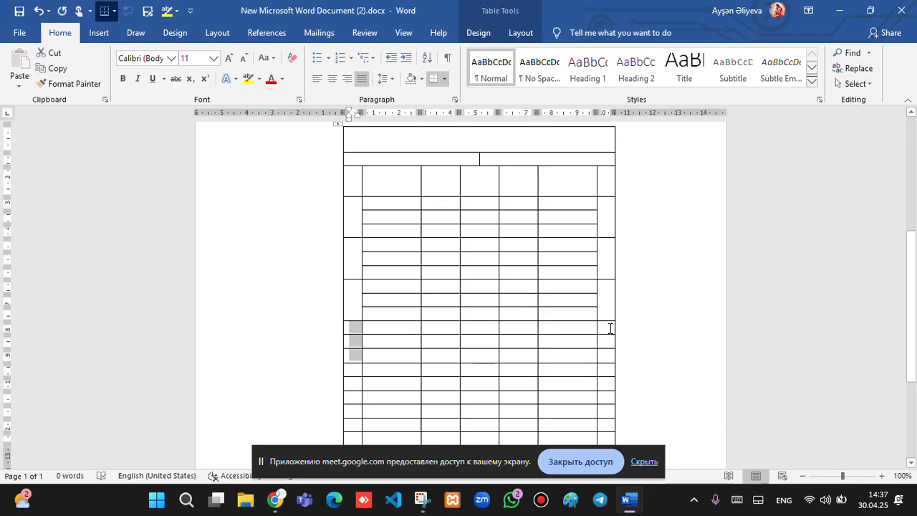
drag(610, 328, 606, 357)
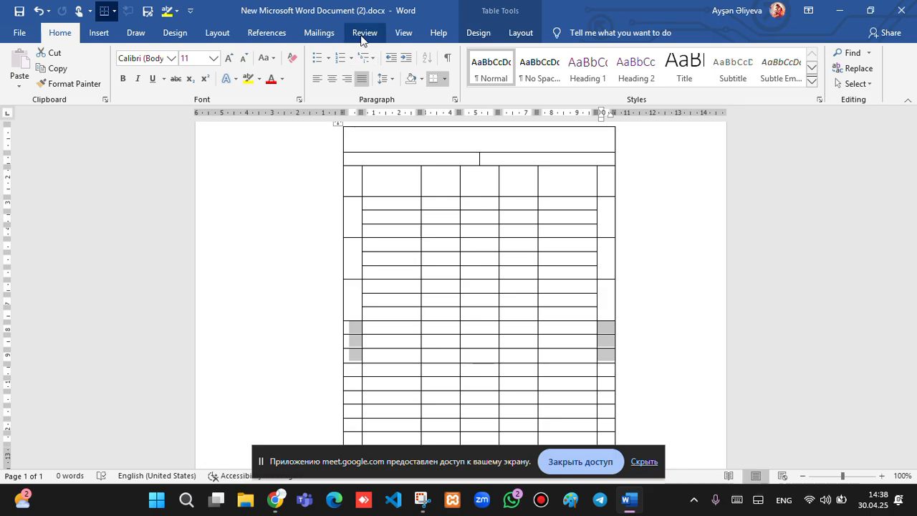
scroll(362, 40, down, 11)
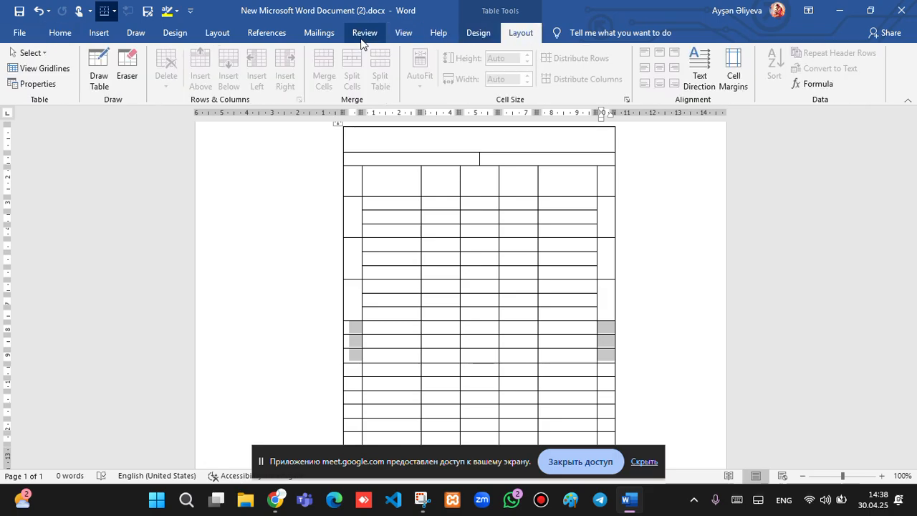
click(604, 345)
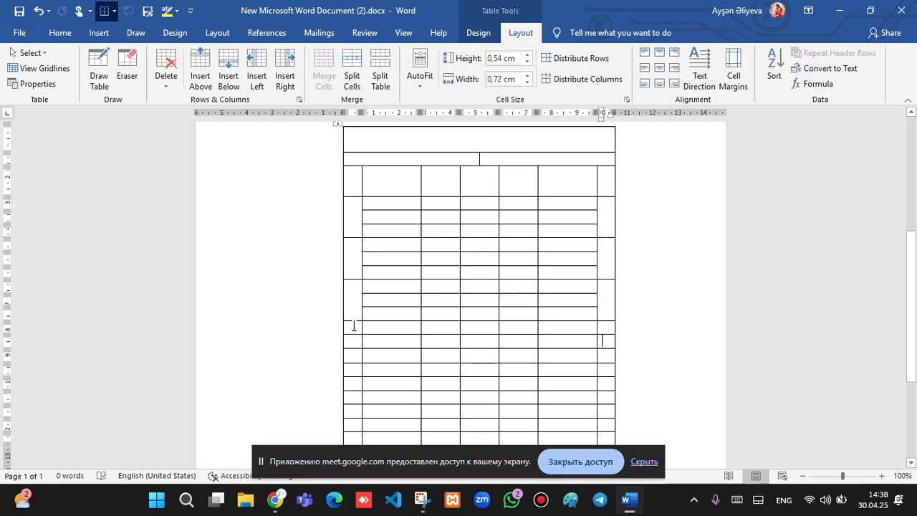
drag(353, 326, 350, 352)
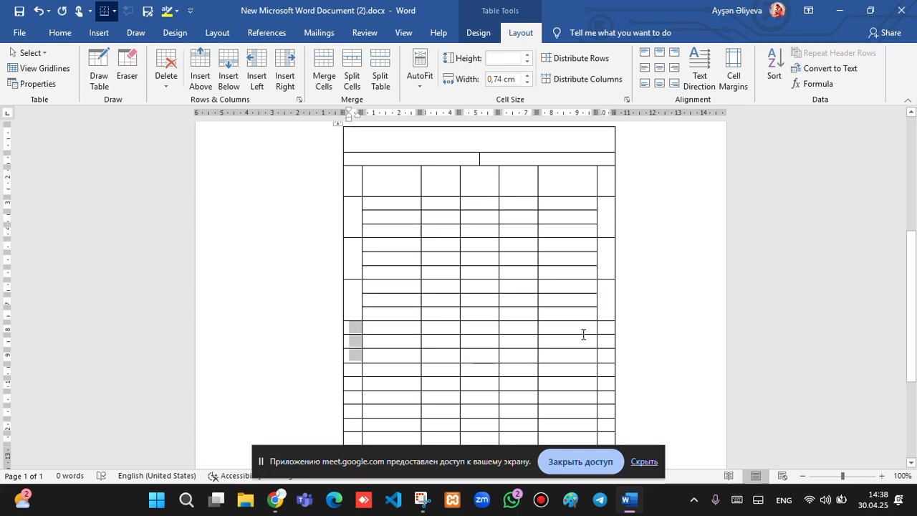
drag(609, 327, 608, 355)
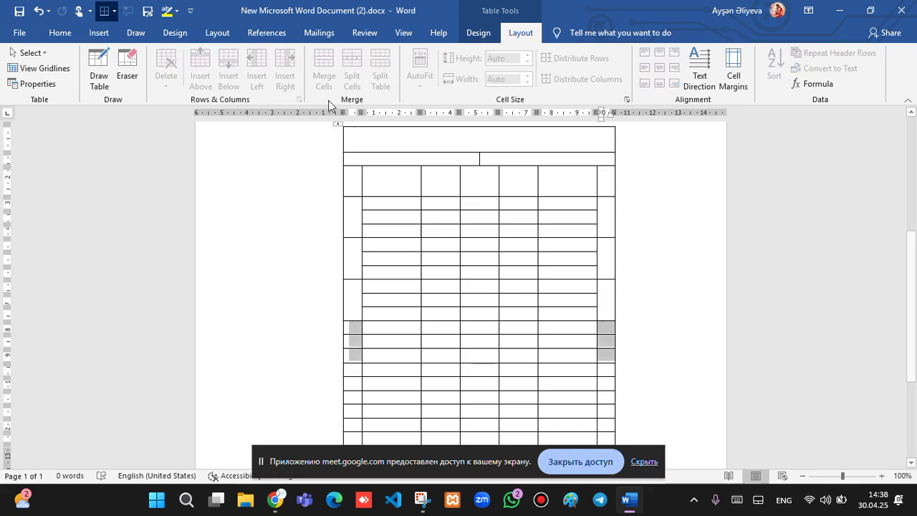
click(634, 348)
- Merge the cells of rows 13 to 15 in the first column and those in the last column, each into one cell
drag(356, 327, 356, 357)
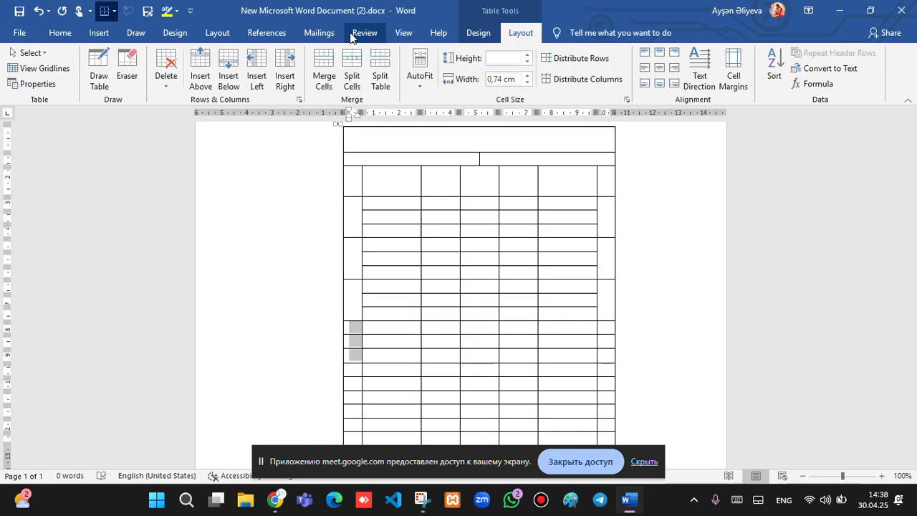
click(324, 71)
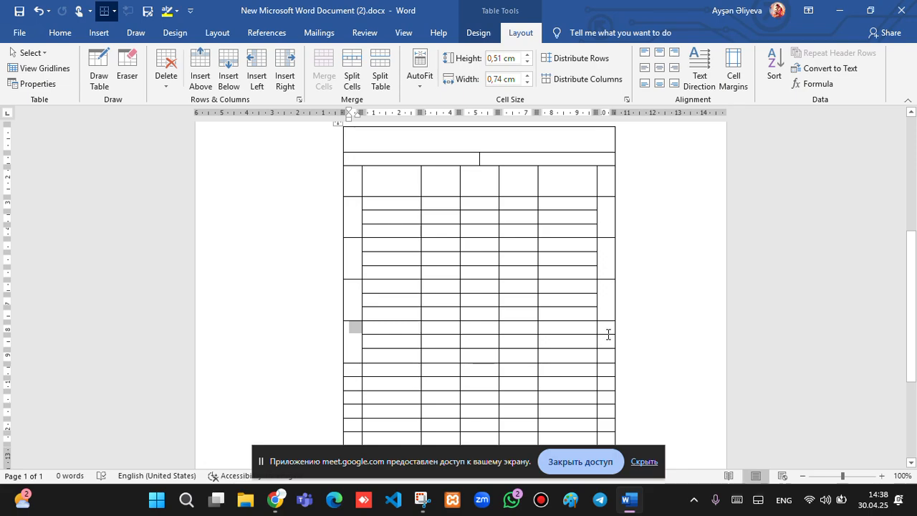
drag(607, 327, 606, 354)
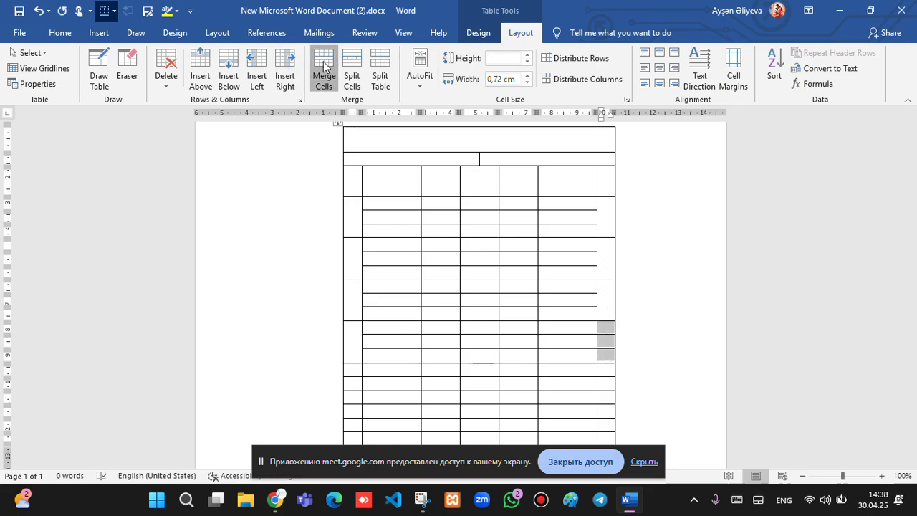
click(324, 72)
- Merge the cells of rows 16 to 18 into one in the first column, and likewise in the last column
scroll(319, 161, down, 2)
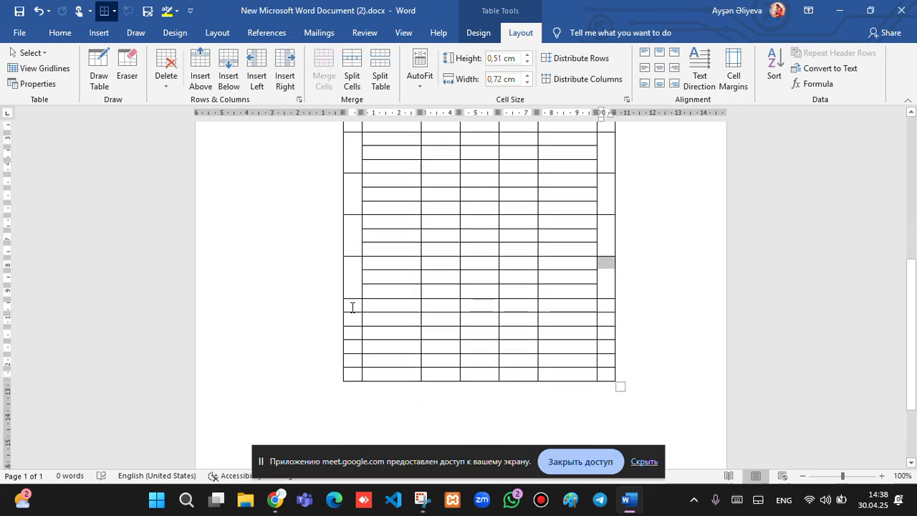
drag(353, 305, 354, 332)
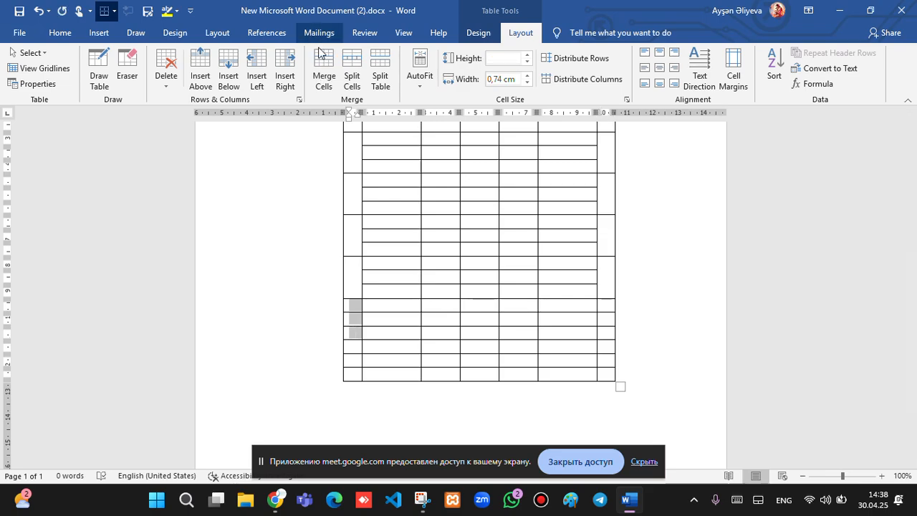
click(324, 72)
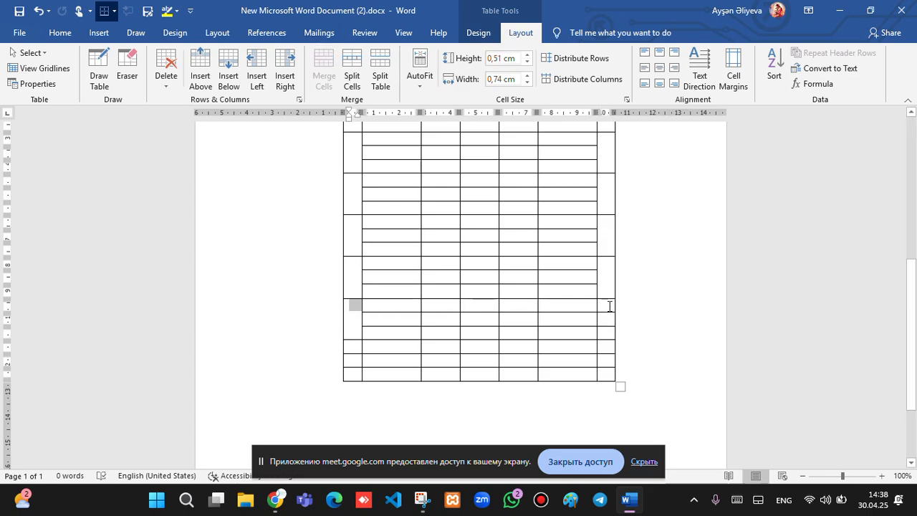
drag(609, 306, 611, 333)
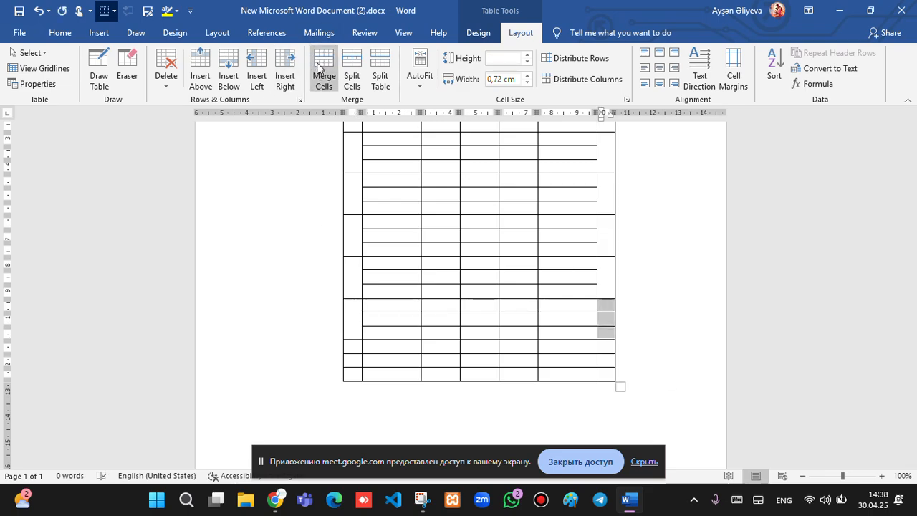
click(324, 75)
- Merge the cells of rows 19 to 21 into one in the first column and do the same in the last column
drag(352, 354, 352, 375)
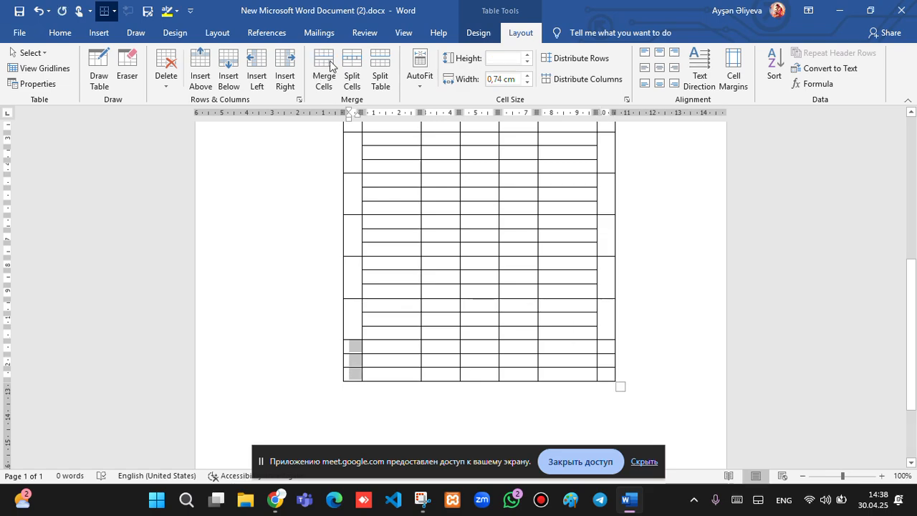
click(324, 76)
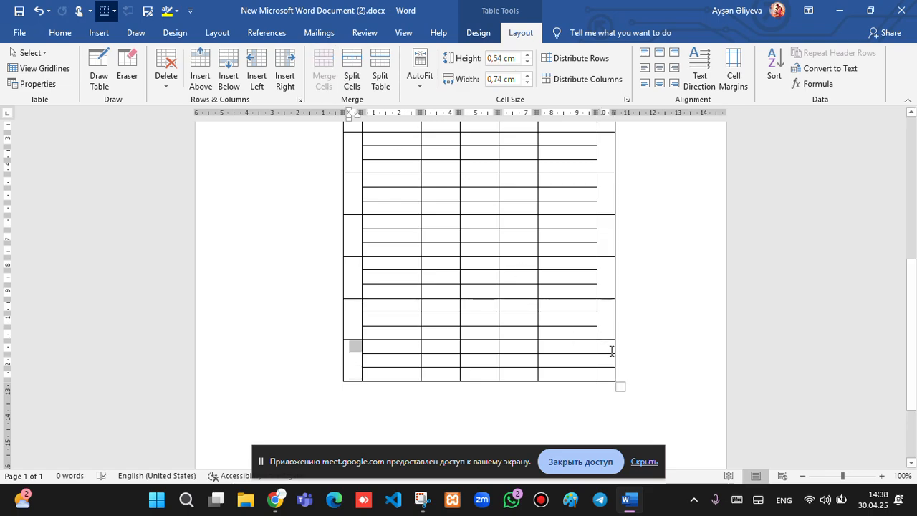
drag(609, 351, 610, 374)
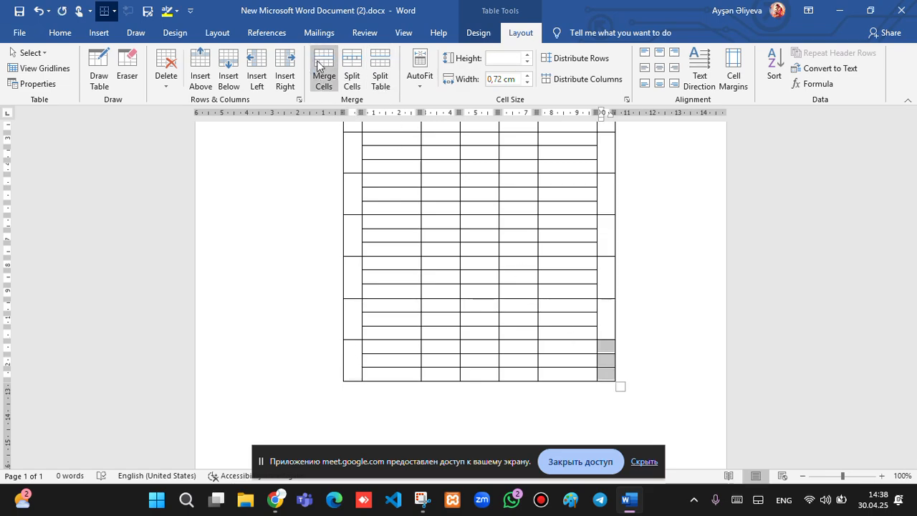
click(320, 68)
- In the middle (fourth) column, merge the cells of rows 4 to 6 into one and those of rows 7 to 9 into another
scroll(385, 197, up, 3)
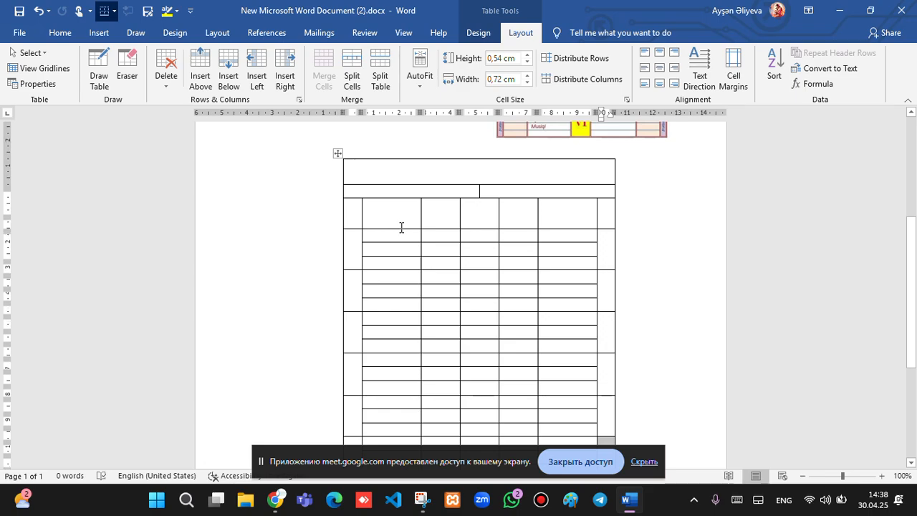
scroll(401, 227, up, 5)
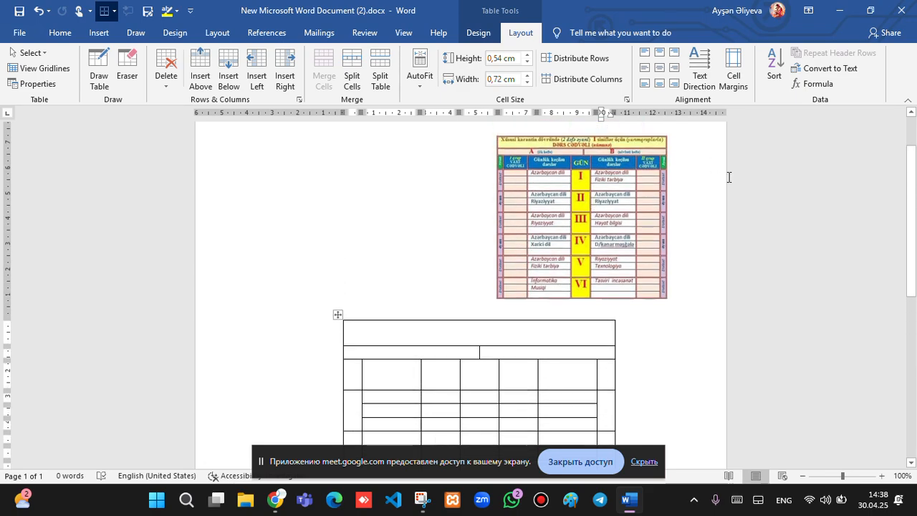
scroll(645, 244, down, 2)
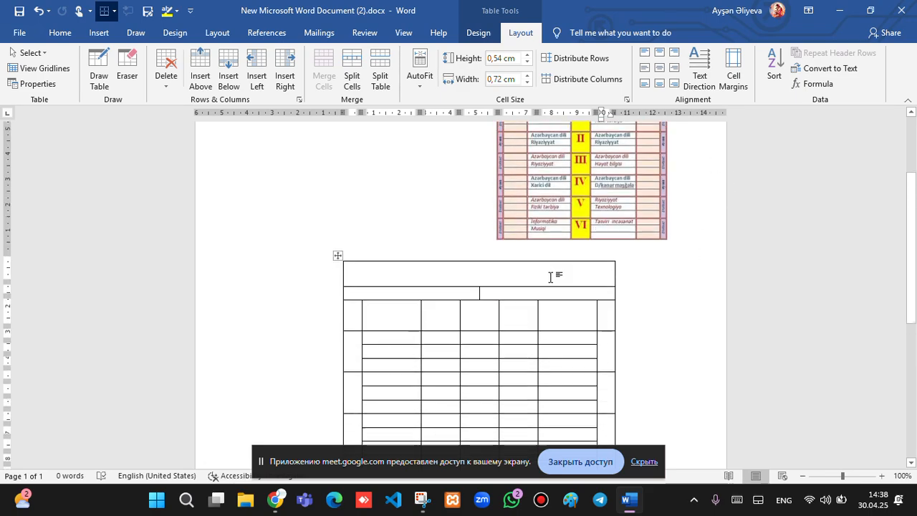
scroll(584, 211, up, 2)
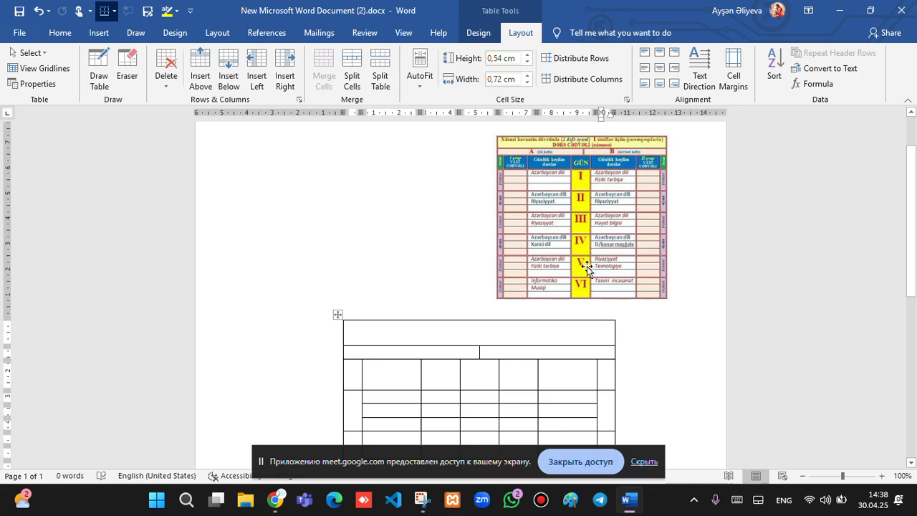
scroll(463, 344, down, 3)
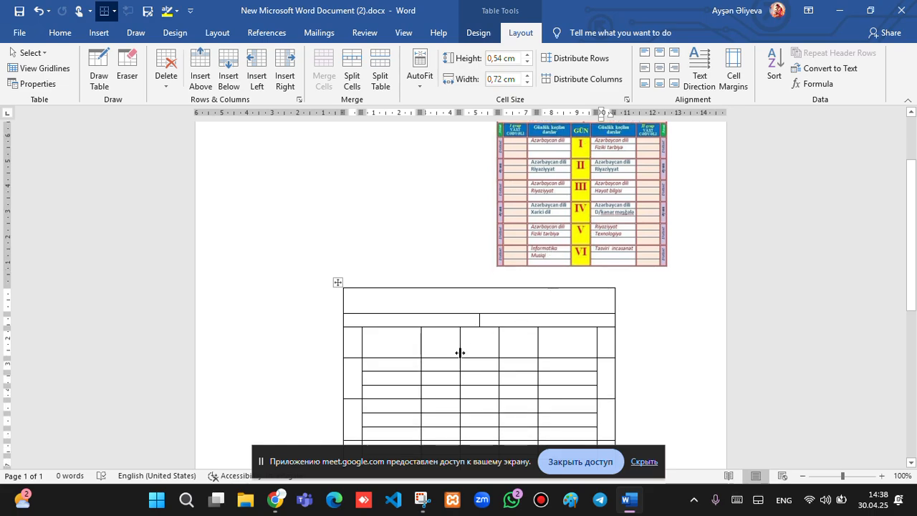
drag(480, 299, 483, 323)
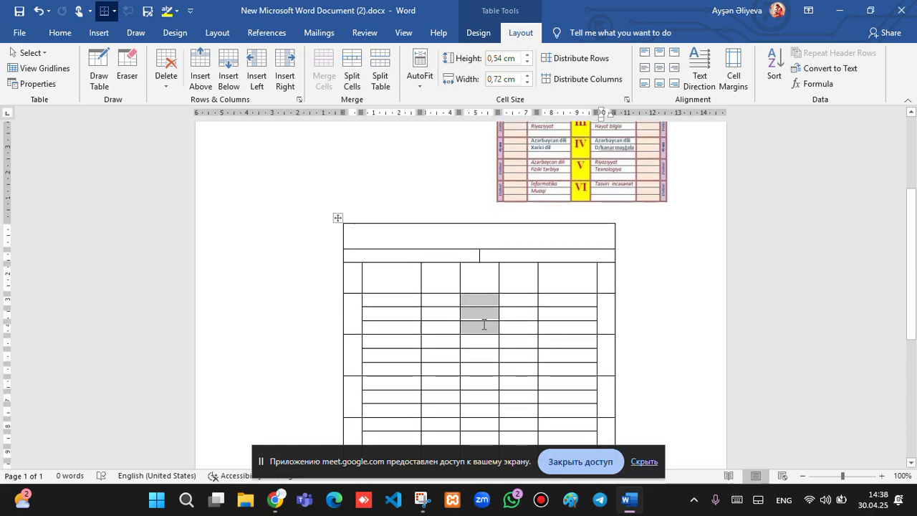
click(326, 68)
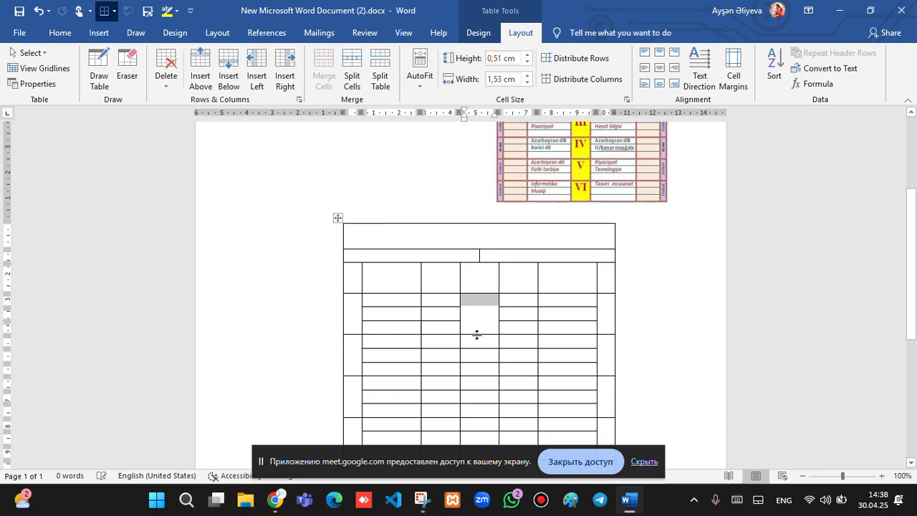
drag(479, 342, 480, 374)
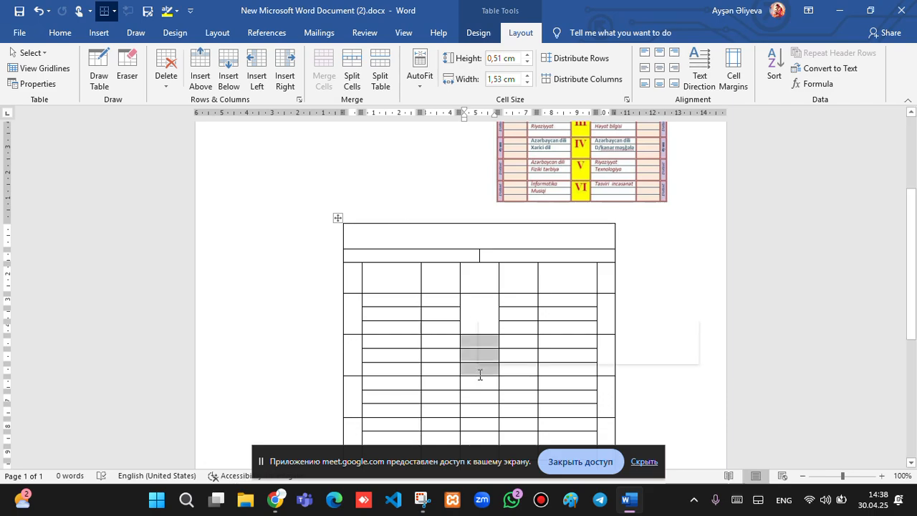
click(324, 77)
- Merge the middle column's cells in rows 10 to 12 into one and those in rows 13 to 15 into another
scroll(494, 308, down, 3)
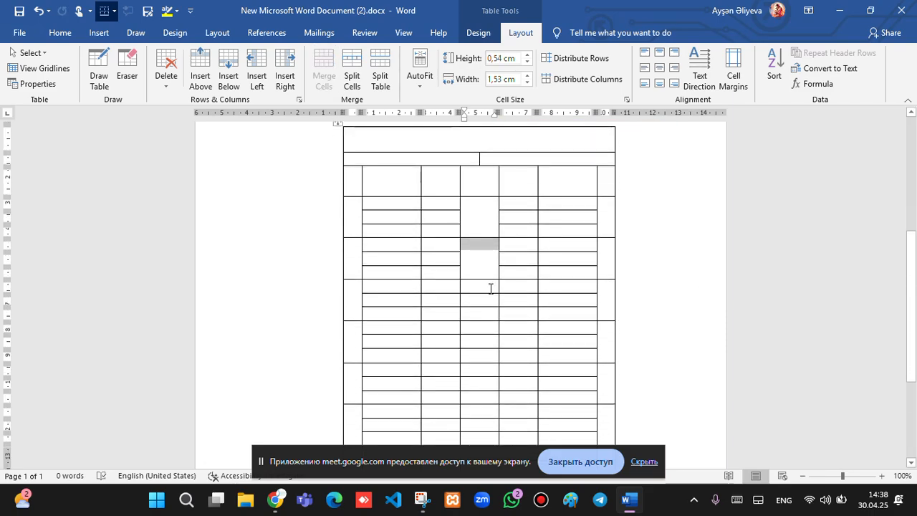
drag(489, 286, 487, 313)
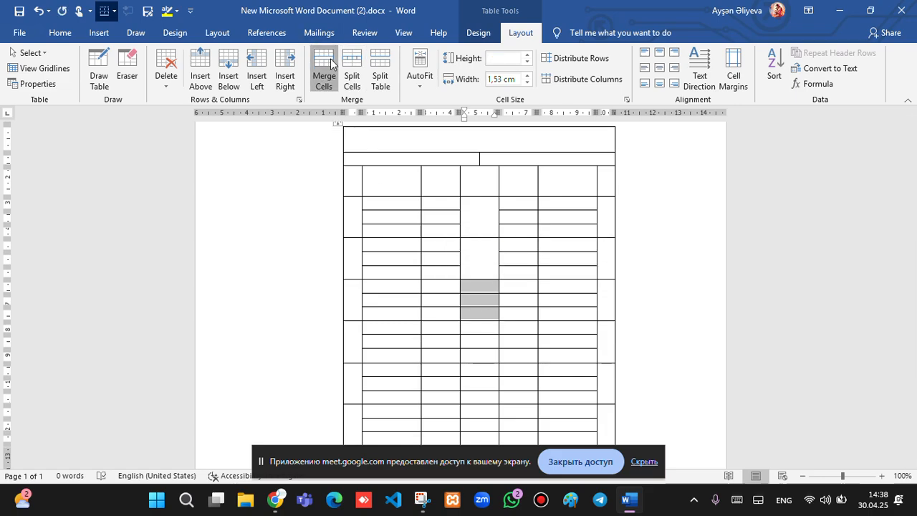
click(324, 68)
drag(483, 328, 485, 351)
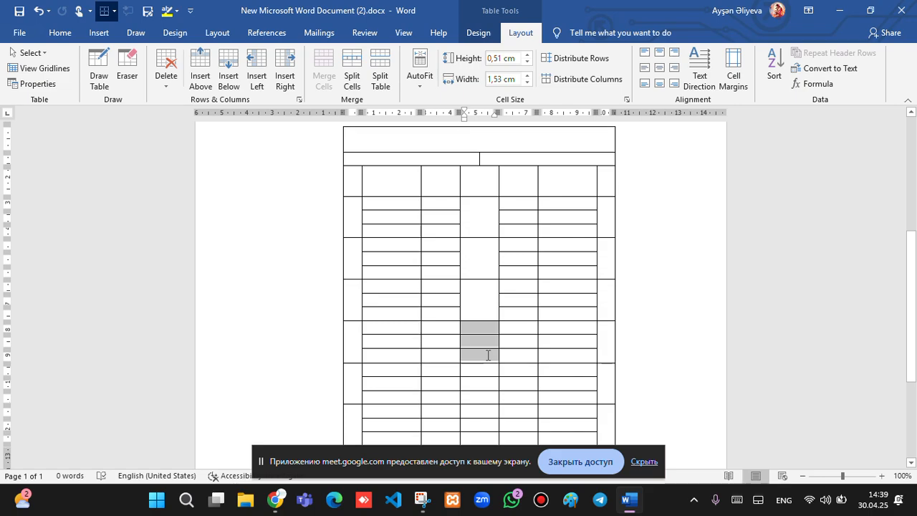
click(324, 75)
- Merge the middle column's cells in rows 16 to 18 and in rows 19 to 21, each block into one cell
scroll(409, 258, down, 2)
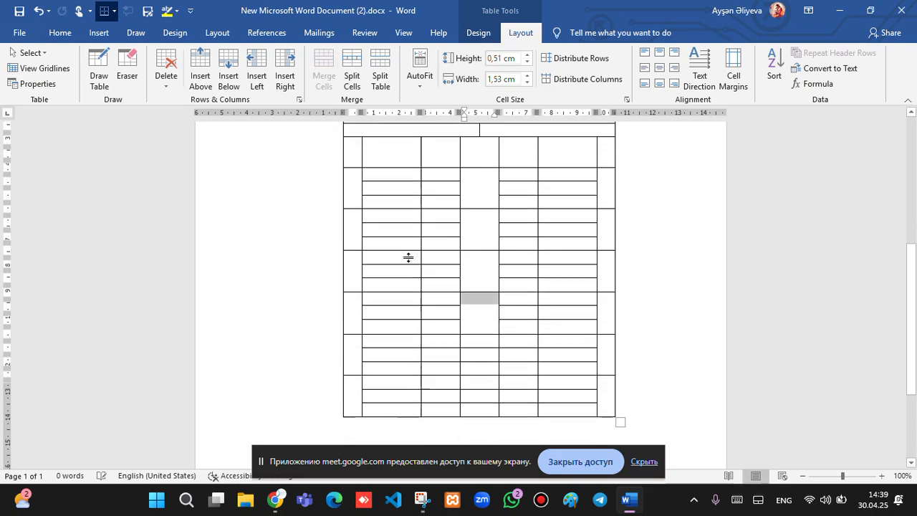
drag(475, 307, 476, 334)
click(335, 58)
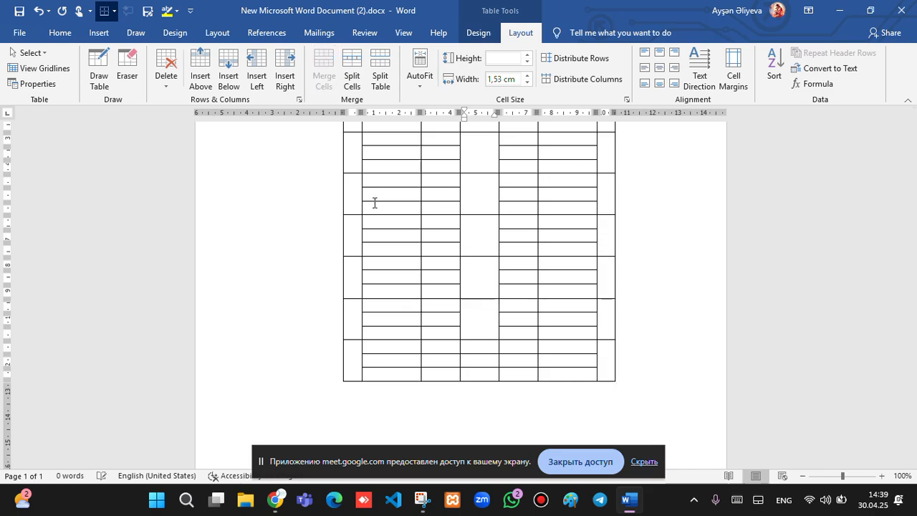
drag(480, 346, 478, 374)
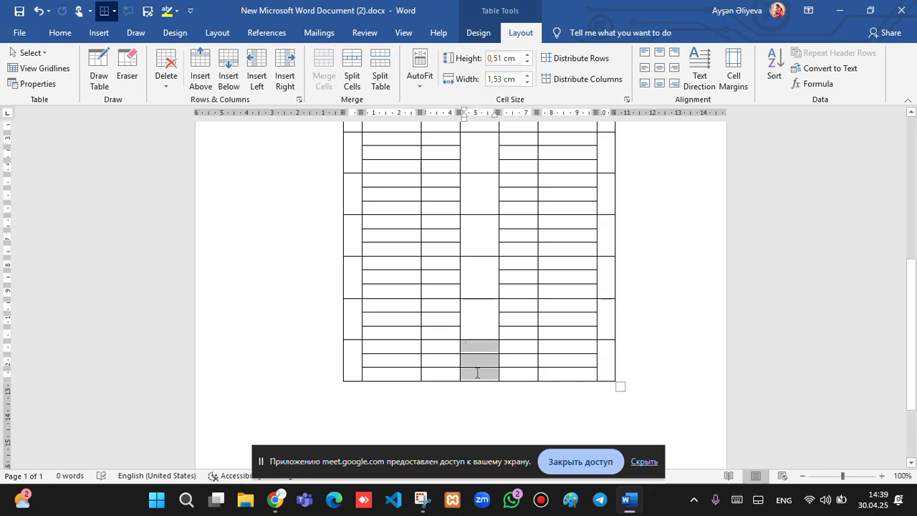
click(324, 69)
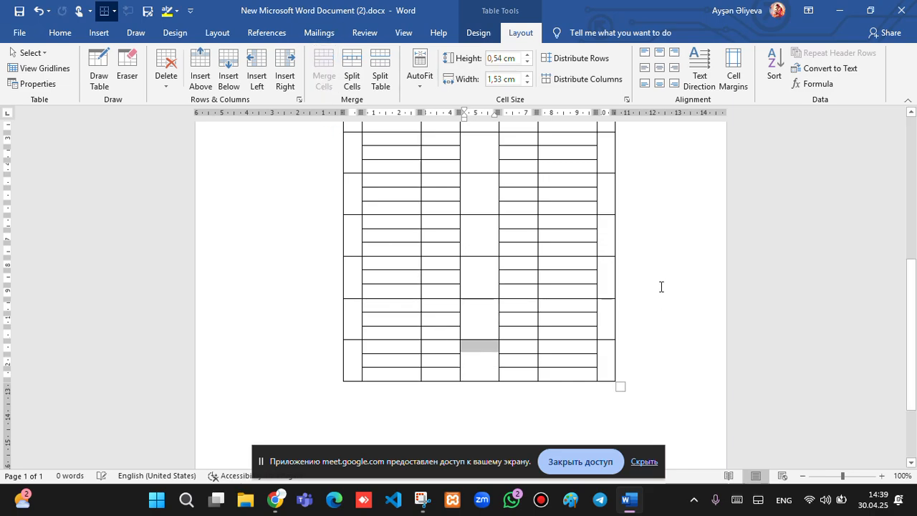
- Enter "Distant" in the first column's merged cell beside the first day block
scroll(624, 266, up, 2)
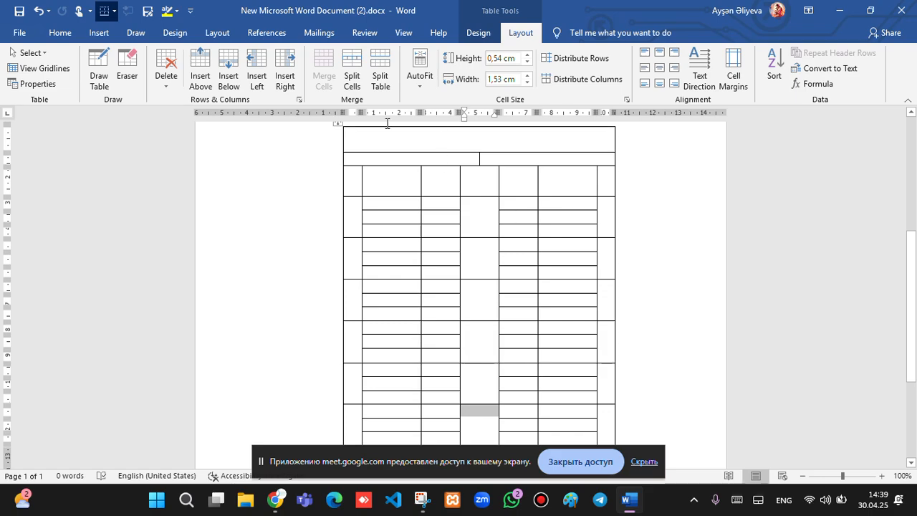
scroll(557, 230, up, 4)
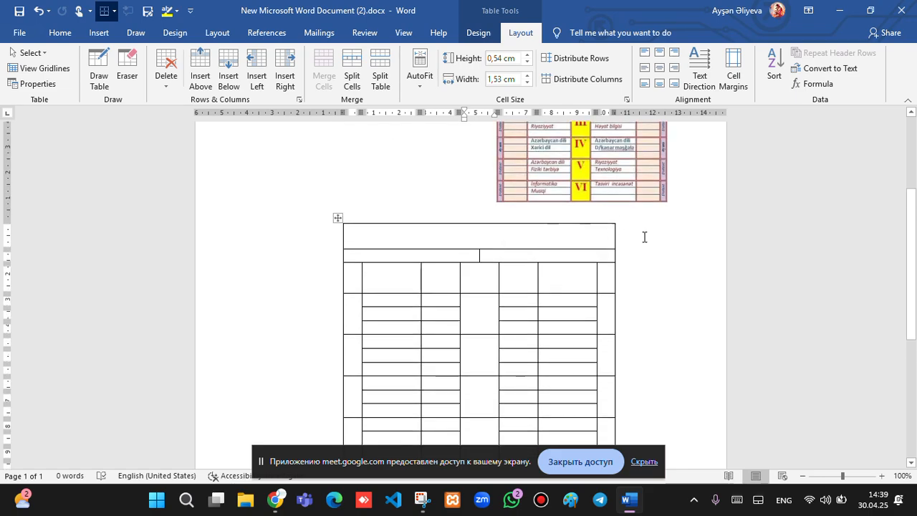
scroll(555, 192, up, 1)
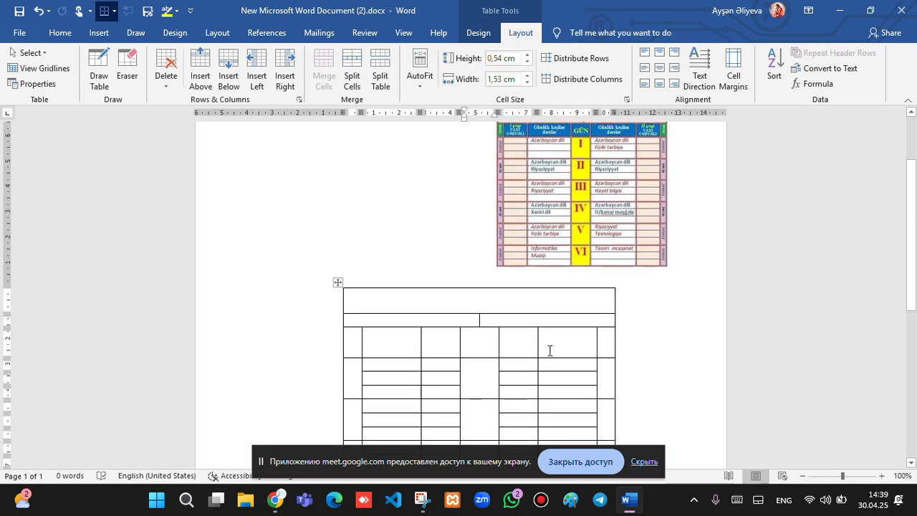
scroll(614, 262, up, 2)
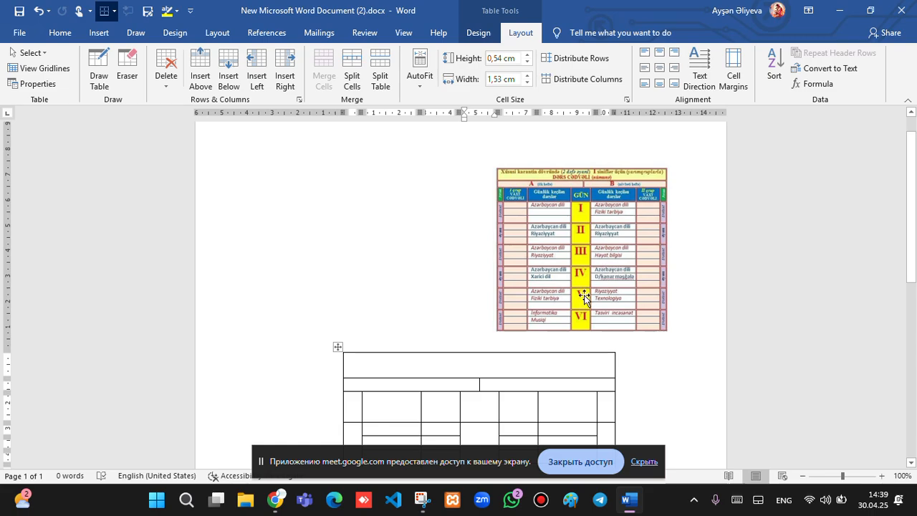
scroll(525, 318, down, 1)
scroll(502, 323, down, 3)
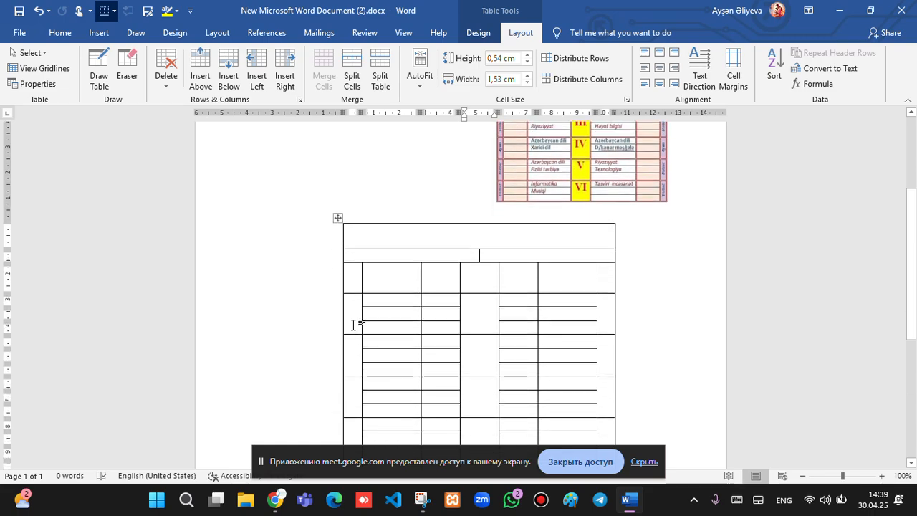
click(353, 324)
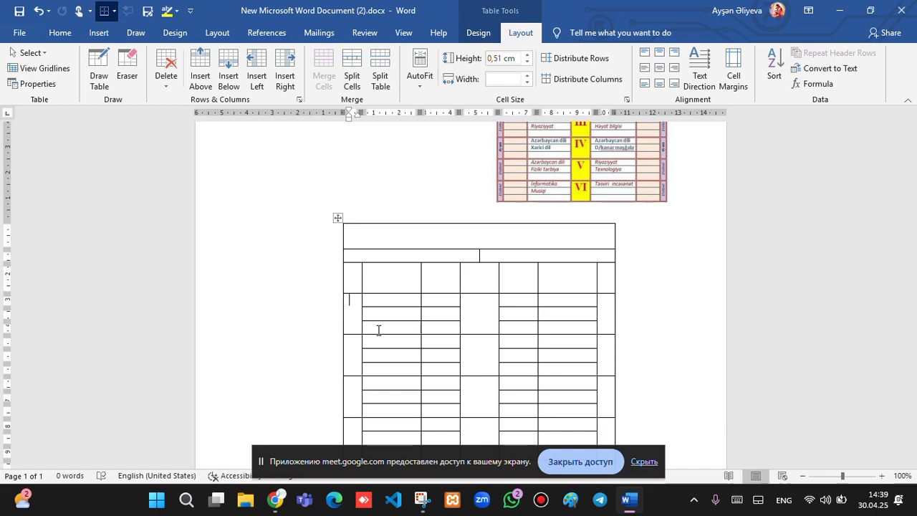
text(Dis)
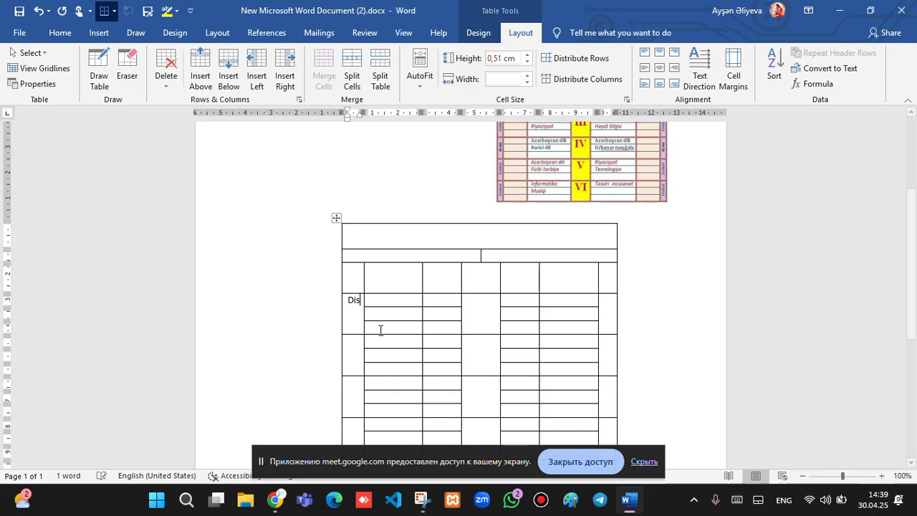
text(ta)
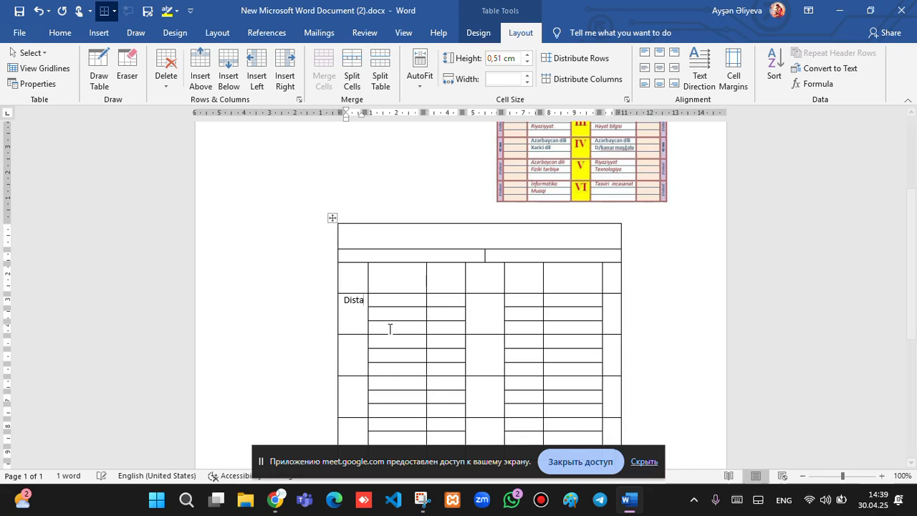
text(nt)
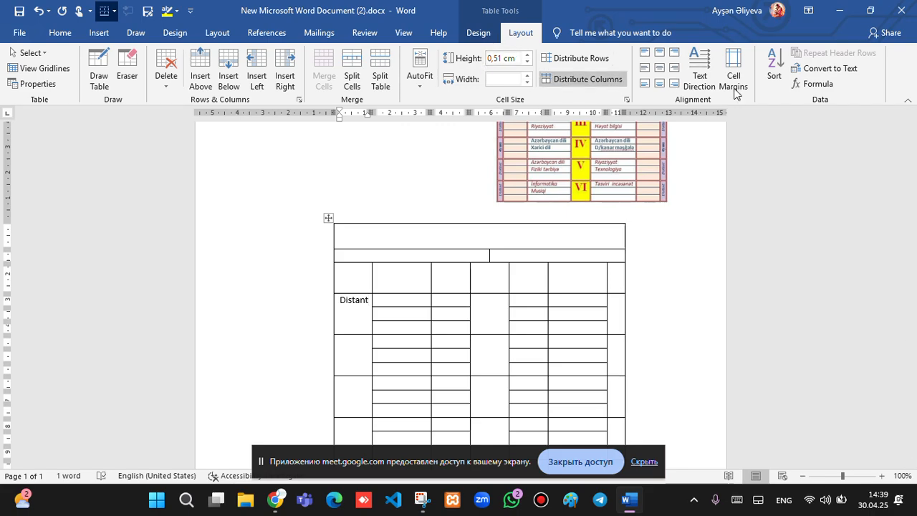
- Rotate the text direction of the "Distant" cell so the word reads vertically from bottom to top
click(701, 64)
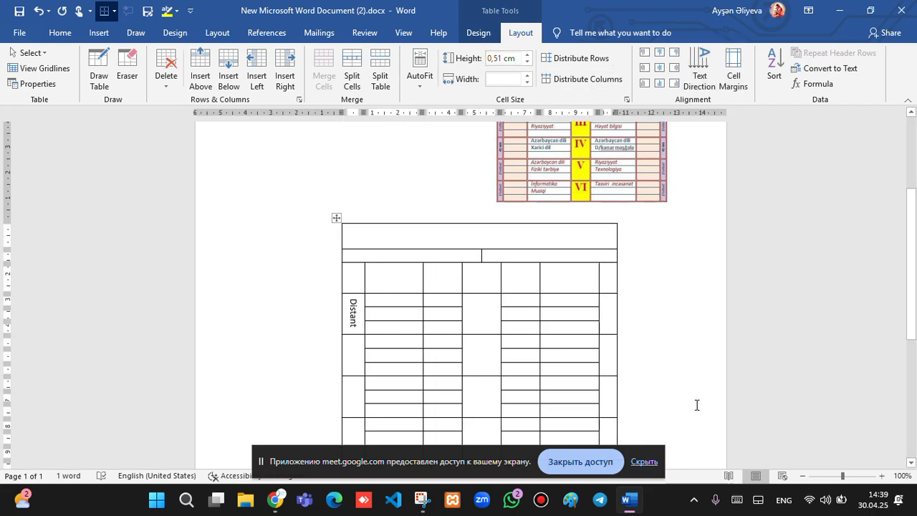
click(701, 66)
click(700, 67)
click(701, 67)
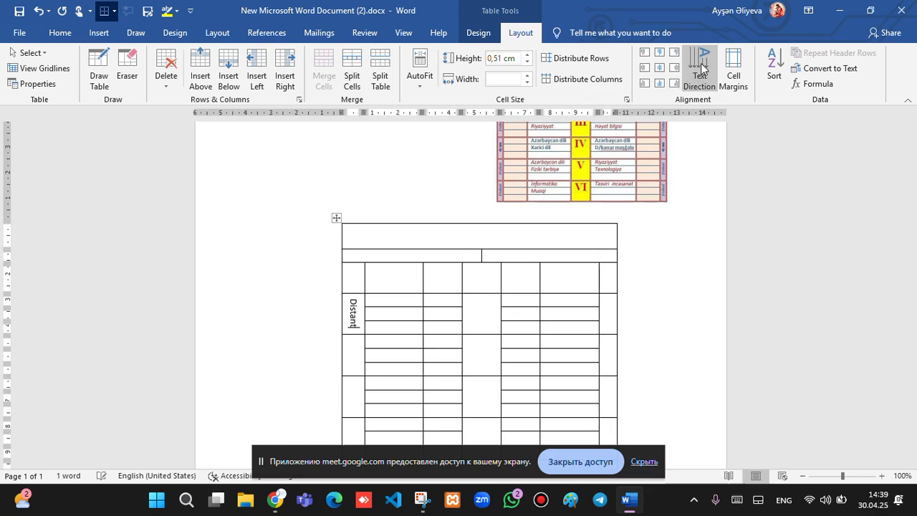
click(701, 67)
- Enter "Əyani" in the first column's merged cell beside the second day block, using the Azerbaijani (Latin) keyboard layout
click(351, 364)
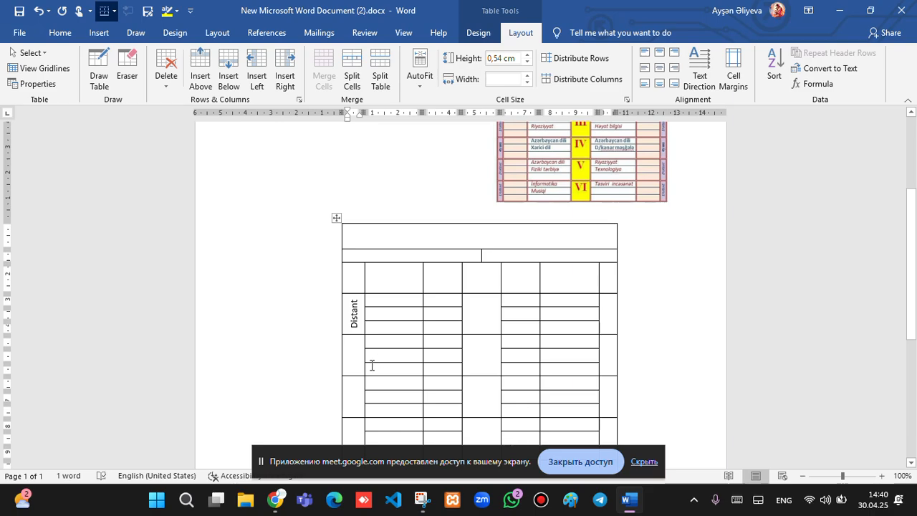
text(')
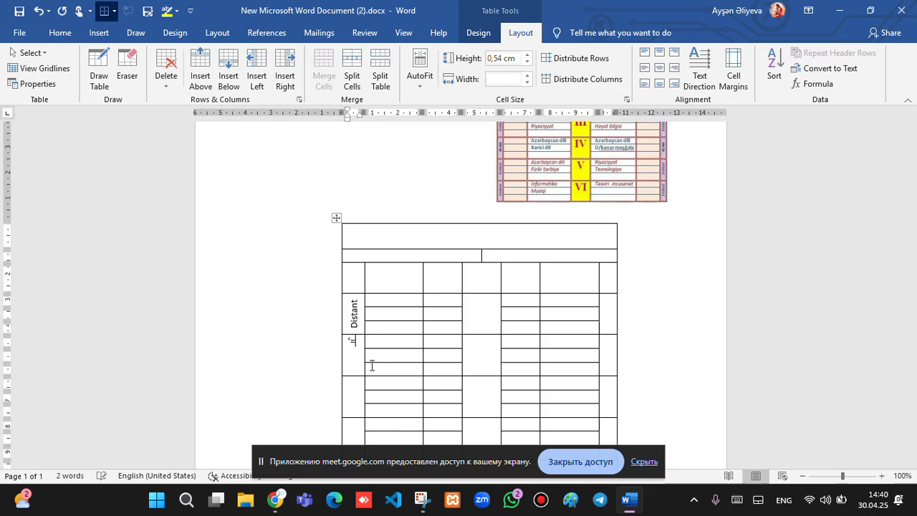
key(super+space)
key(super+space)
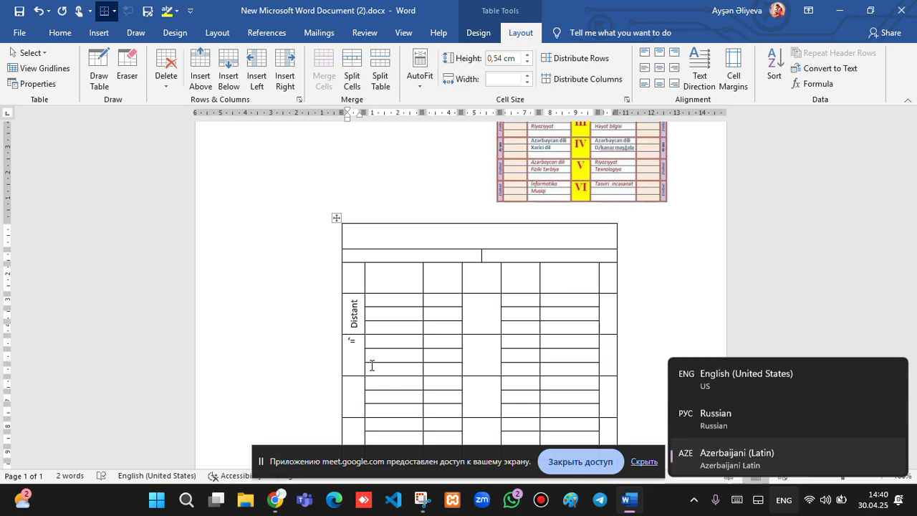
key(BackSpace)
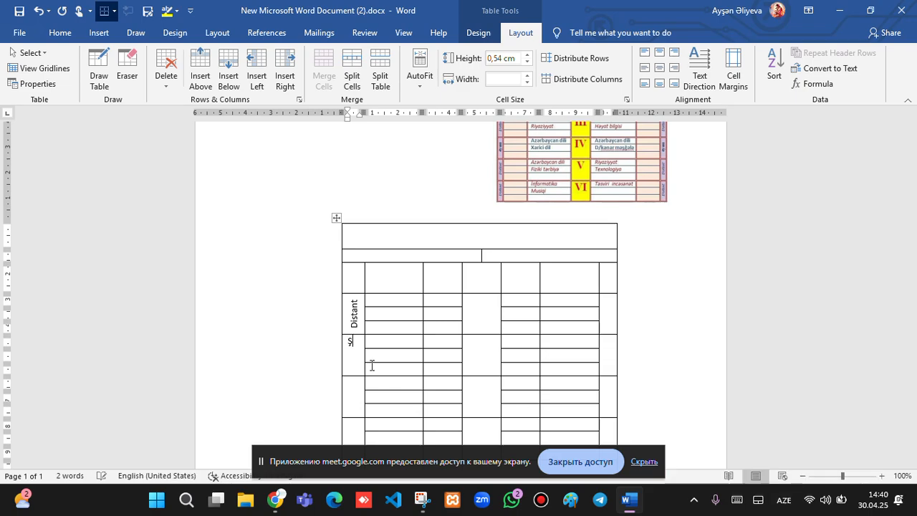
key(BackSpace)
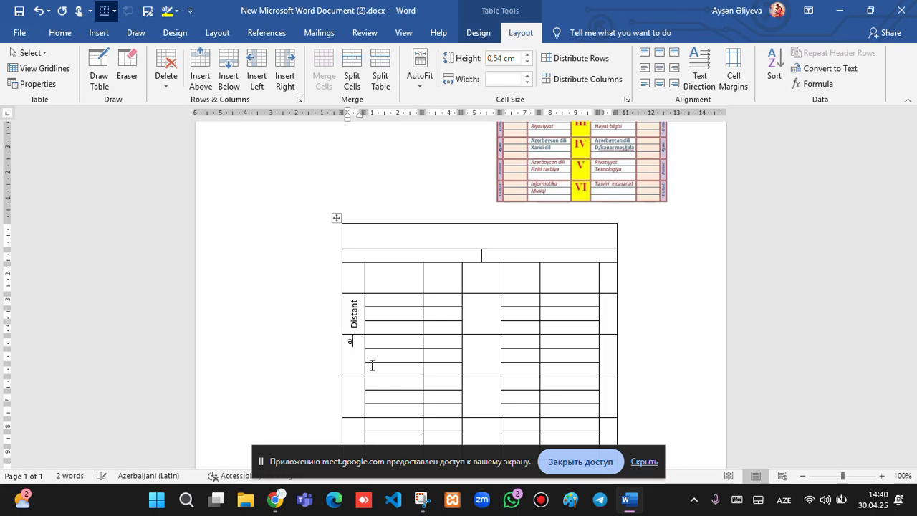
text(əyan)
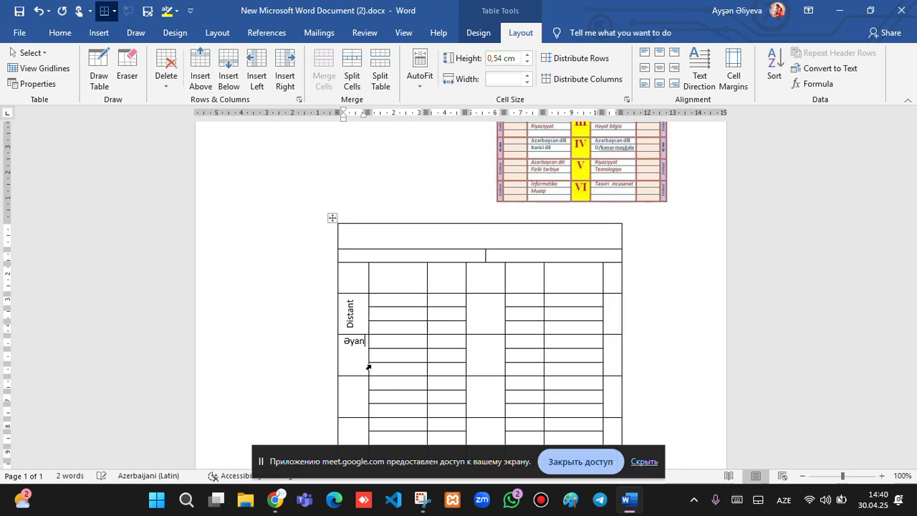
text(i)
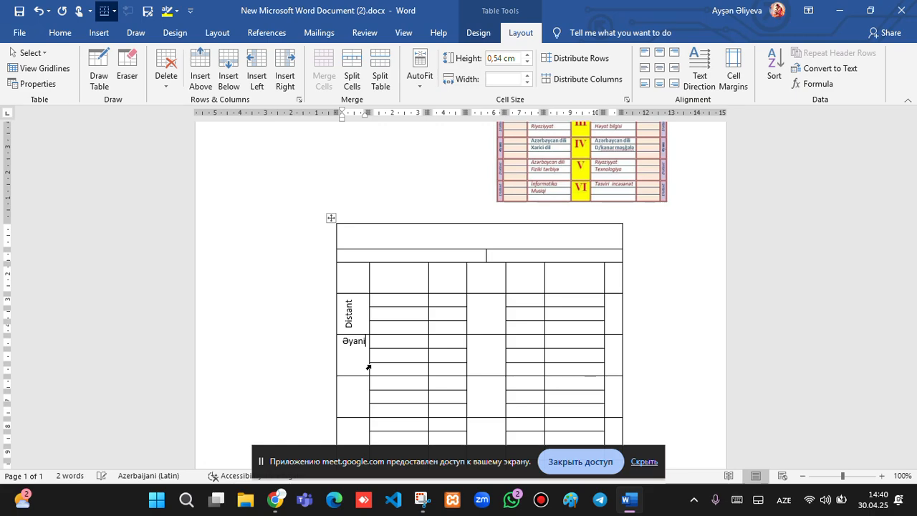
- Rotate the text direction of the "Əyani" cell so the word reads vertically from bottom to top
click(708, 71)
click(708, 72)
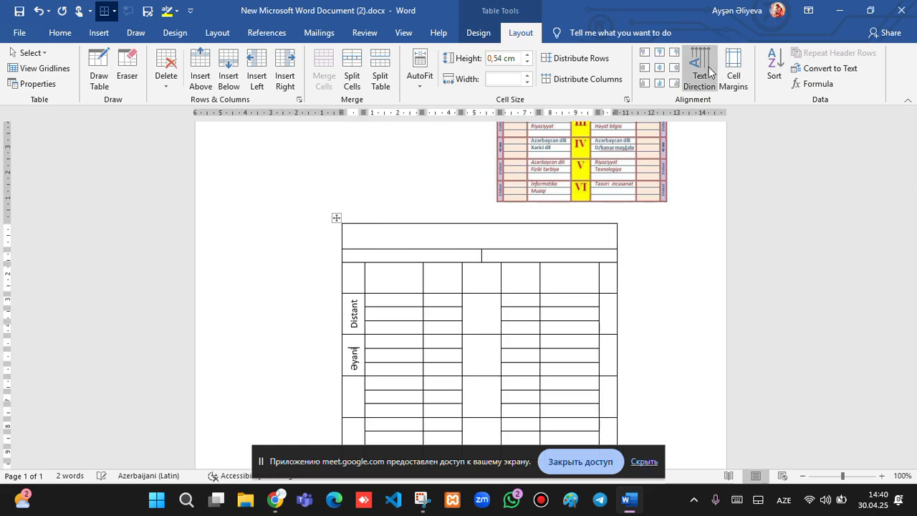
click(690, 313)
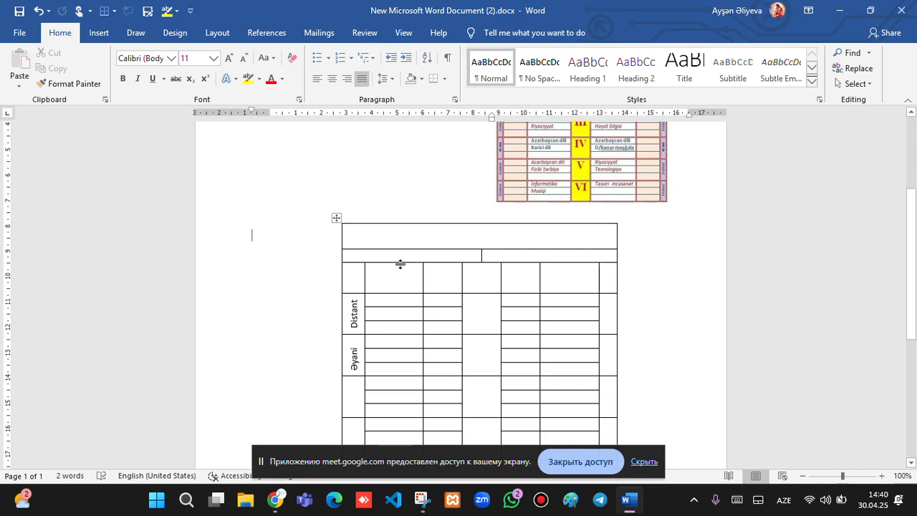
- Enter the Roman numerals I and II in the middle column's first two merged day cells, using the English keyboard layout
scroll(489, 328, down, 1)
scroll(486, 326, down, 2)
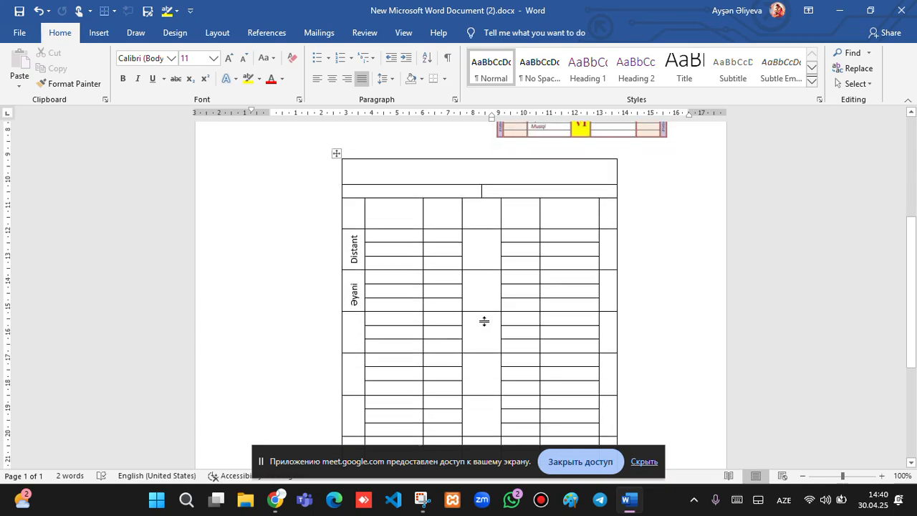
click(483, 193)
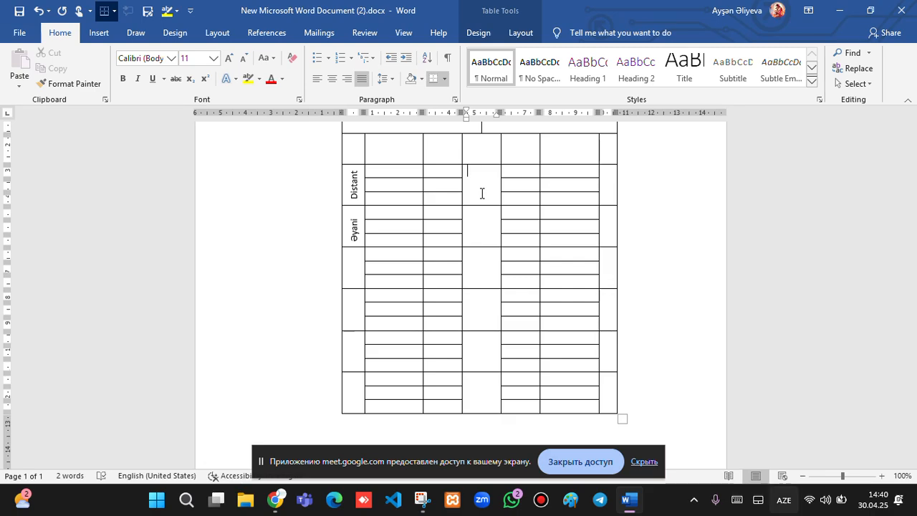
key(super+space)
key(super+space)
key(super+space)
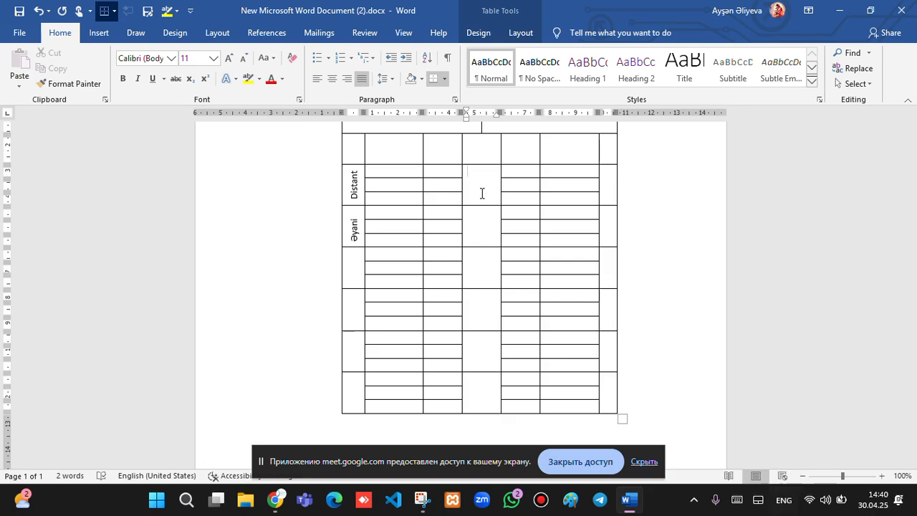
text(I)
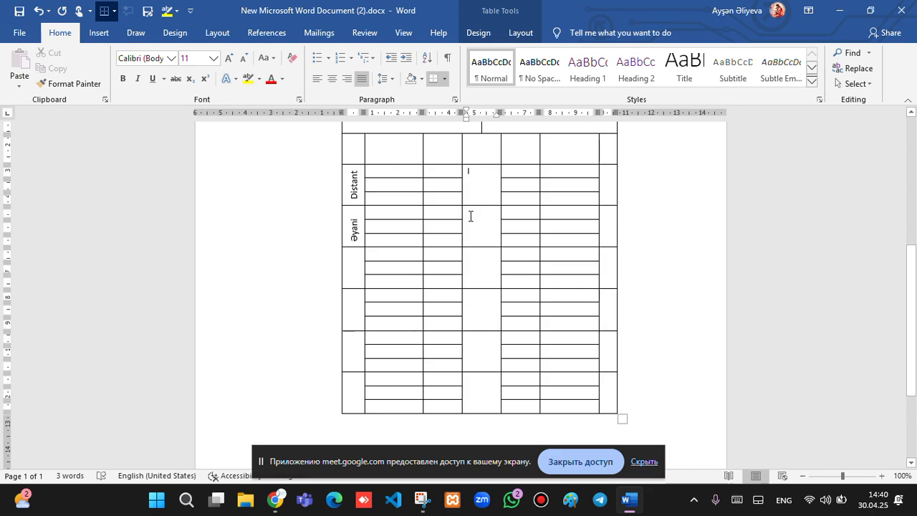
click(468, 211)
text(I)
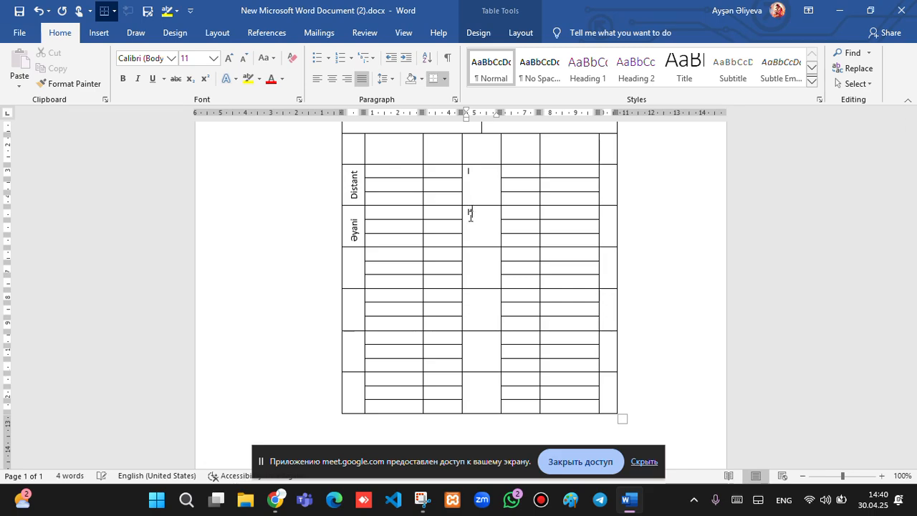
text(I)
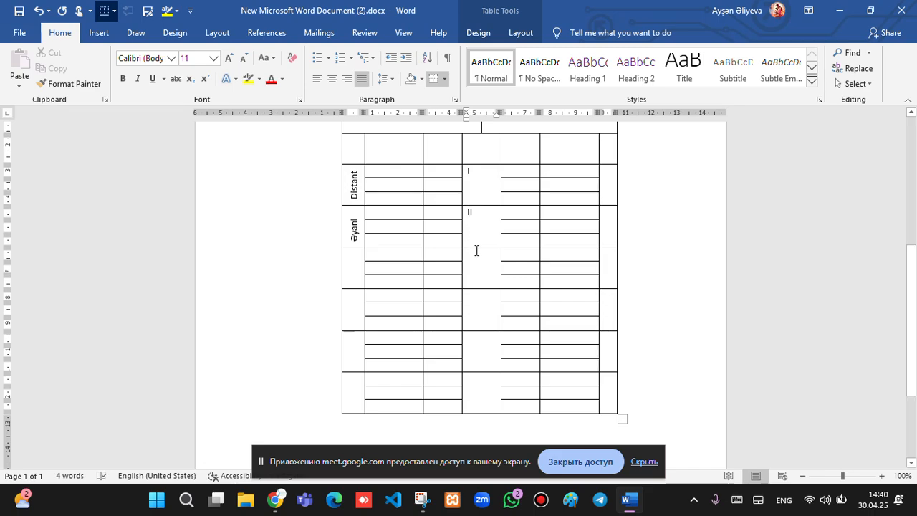
- Enter III, IV, V and VII in the middle column's remaining four merged day cells
click(477, 258)
text(I)
text(I)
click(483, 344)
text(V)
click(469, 385)
text(VII)
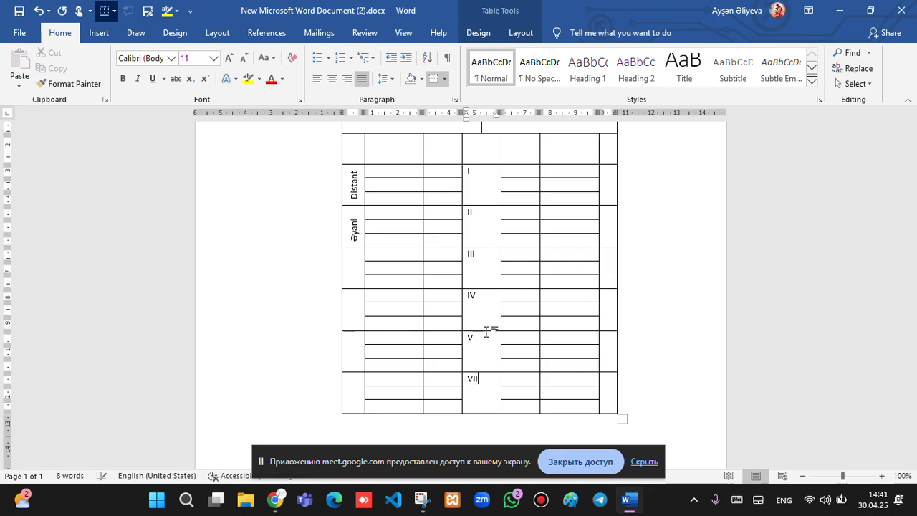
- Set all the Roman numerals in the middle column to red Times New Roman text
drag(482, 179, 475, 376)
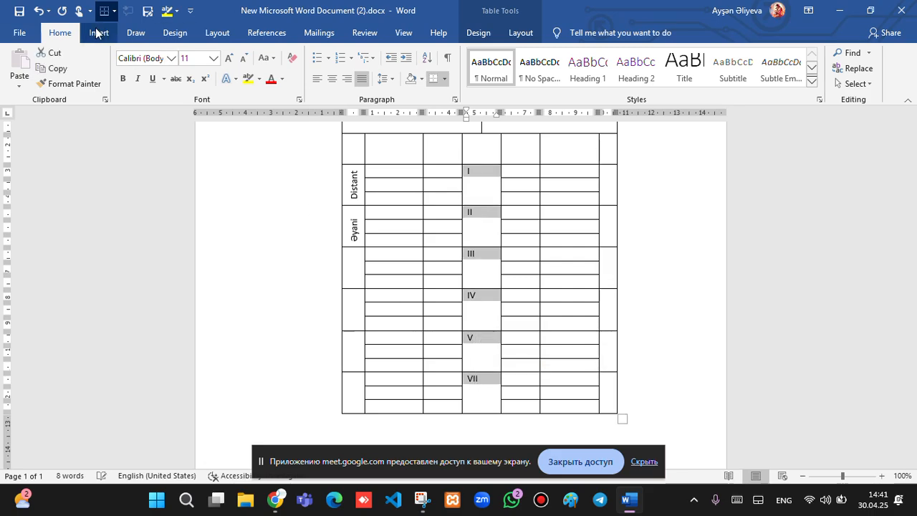
click(283, 80)
scroll(527, 204, up, 4)
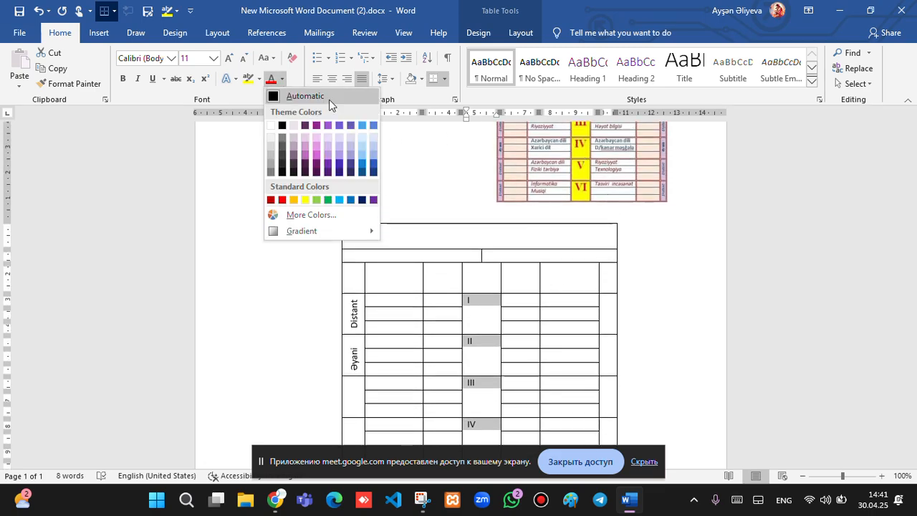
click(282, 200)
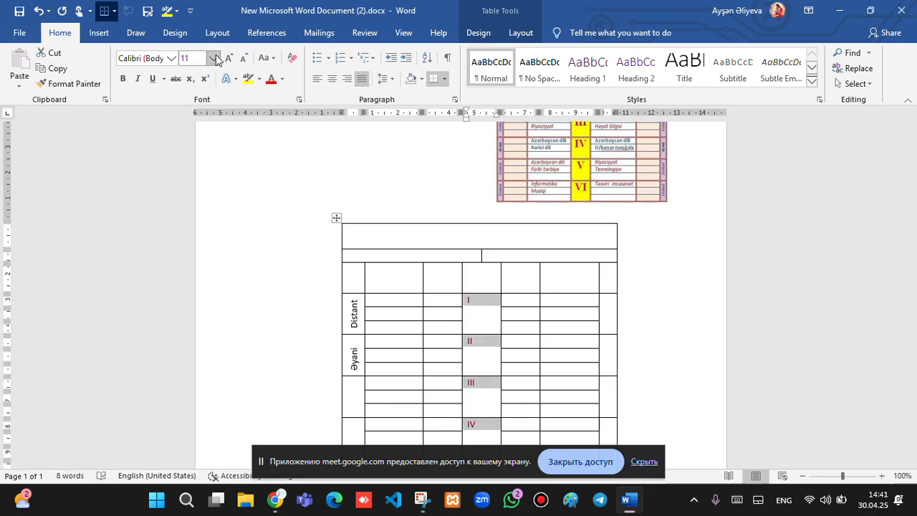
click(171, 58)
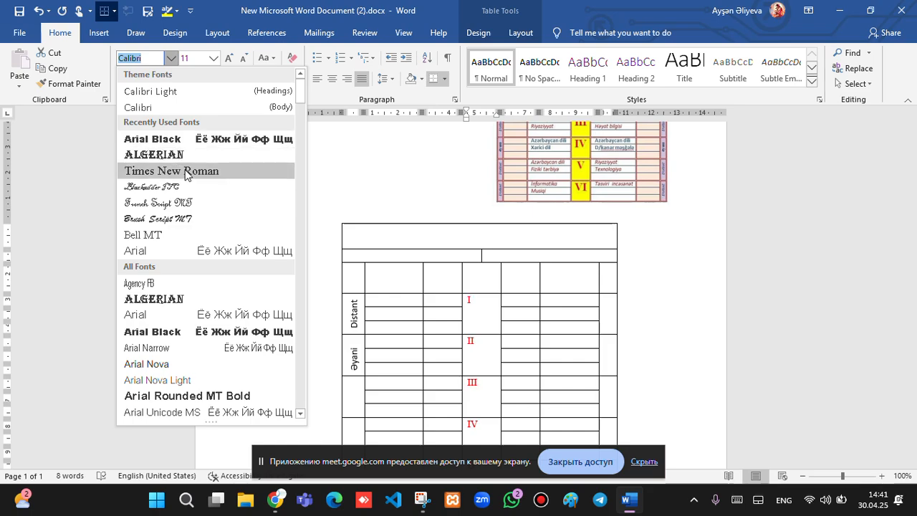
click(185, 173)
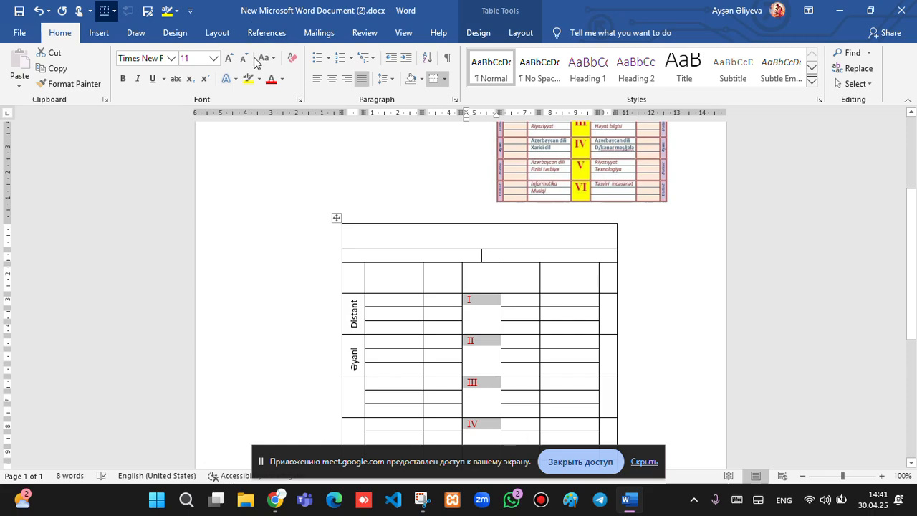
- Center the Roman numerals horizontally in their cells and enlarge them to 24 pt
click(231, 57)
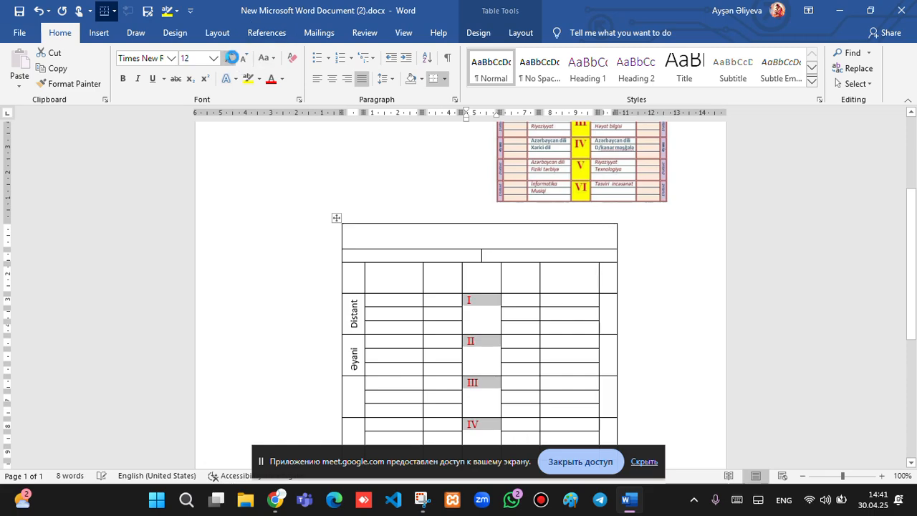
click(231, 58)
click(334, 79)
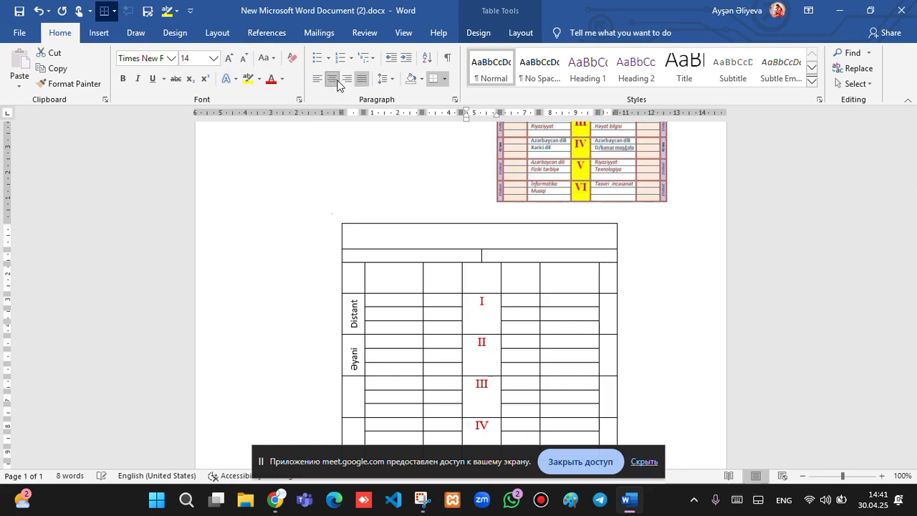
click(226, 58)
click(226, 59)
click(227, 58)
click(226, 59)
click(226, 59)
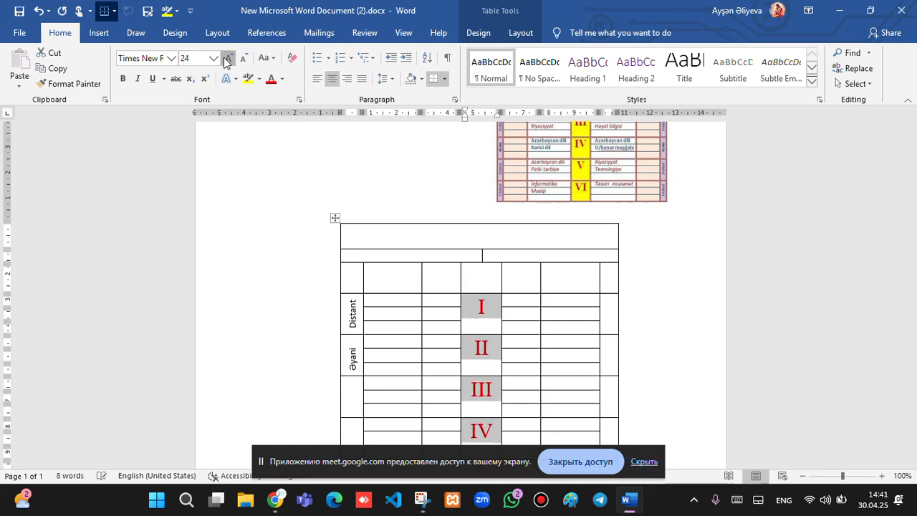
- Align the Roman numerals to the vertical and horizontal center of their merged cells
click(324, 34)
scroll(325, 40, down, 4)
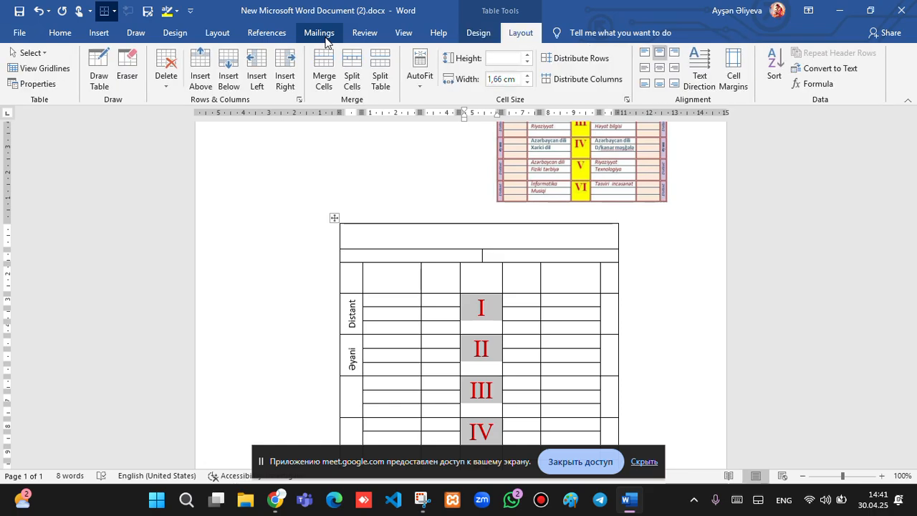
click(659, 67)
scroll(506, 197, down, 3)
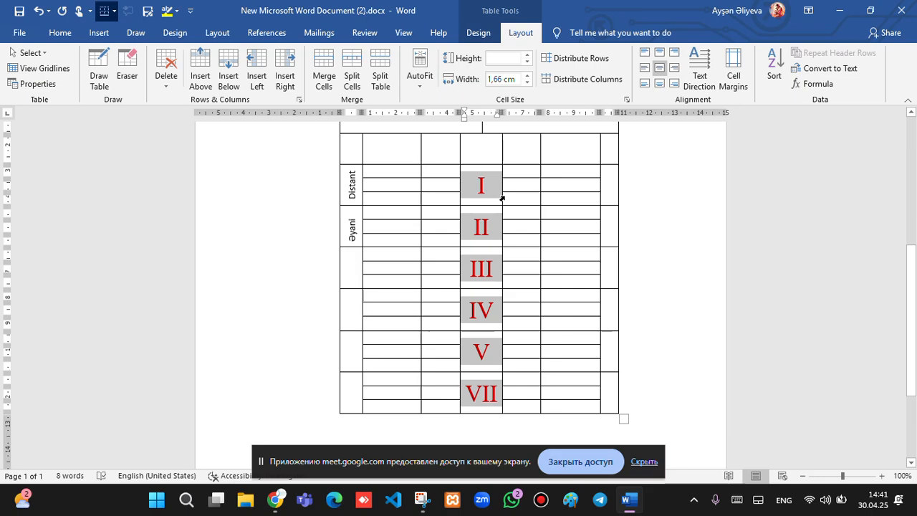
- Shade the middle column's Roman numeral cells with the standard orange color
click(332, 39)
scroll(332, 41, down, 2)
scroll(332, 39, down, 3)
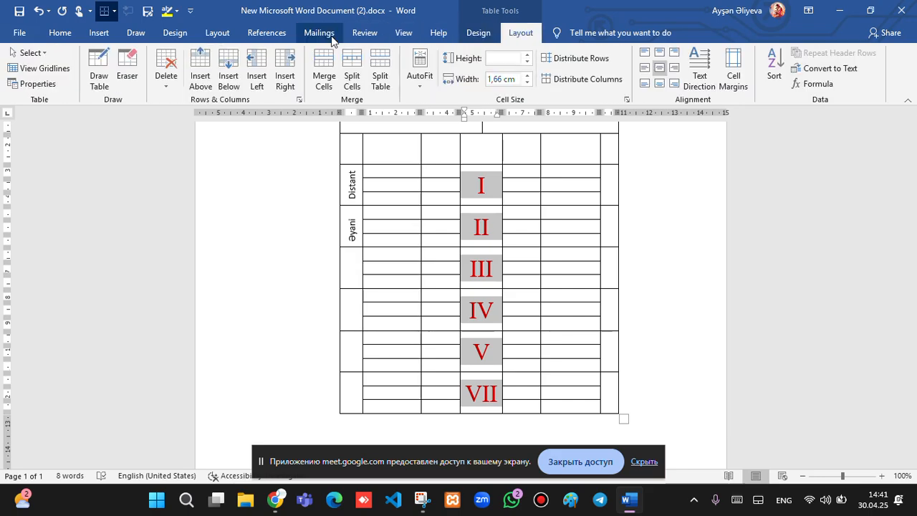
scroll(331, 39, up, 2)
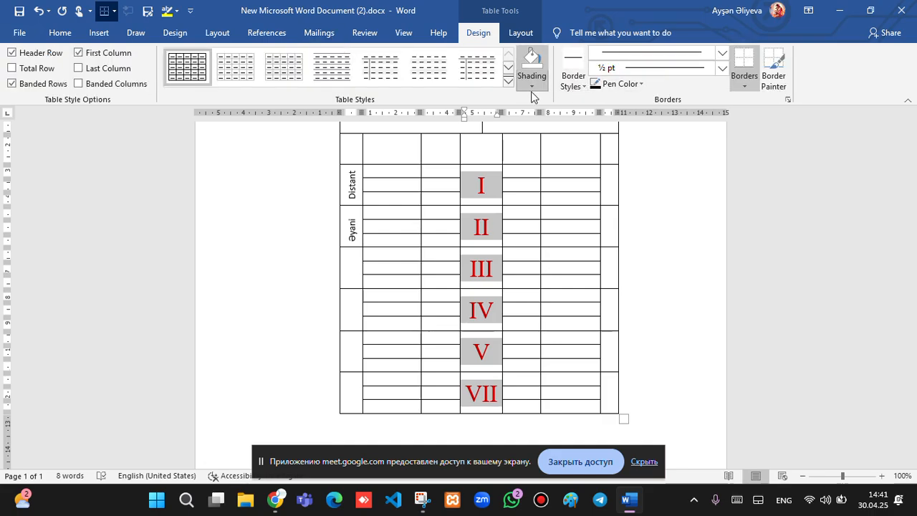
click(533, 92)
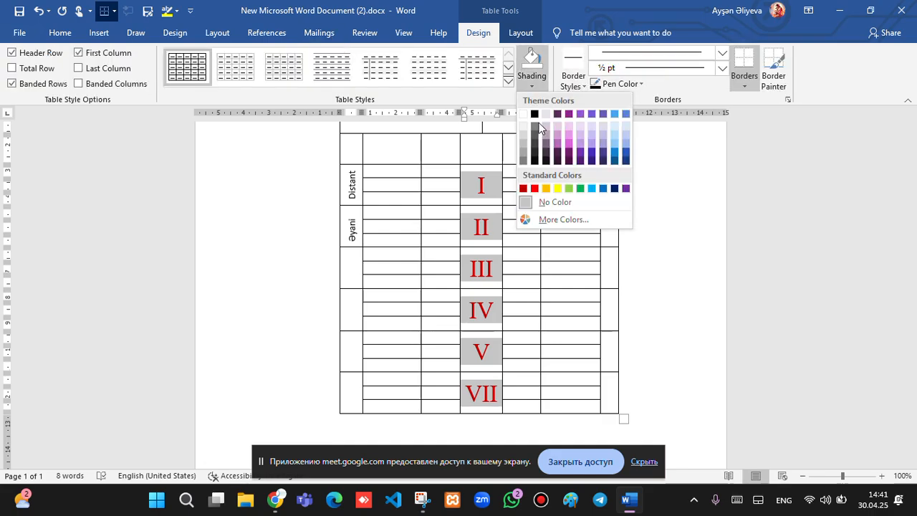
click(548, 188)
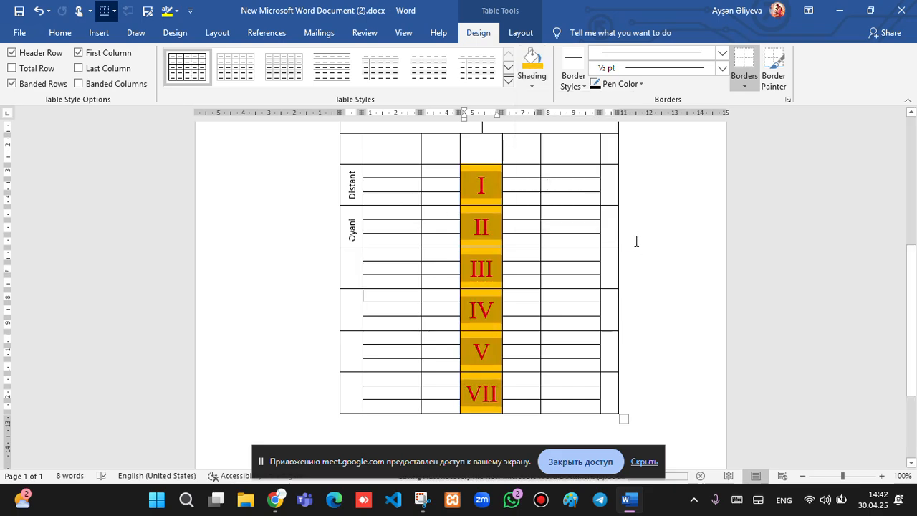
- Compare the reference timetable picture with the table's numeral column and the vertical labels in its first column
scroll(631, 239, up, 4)
scroll(601, 199, up, 3)
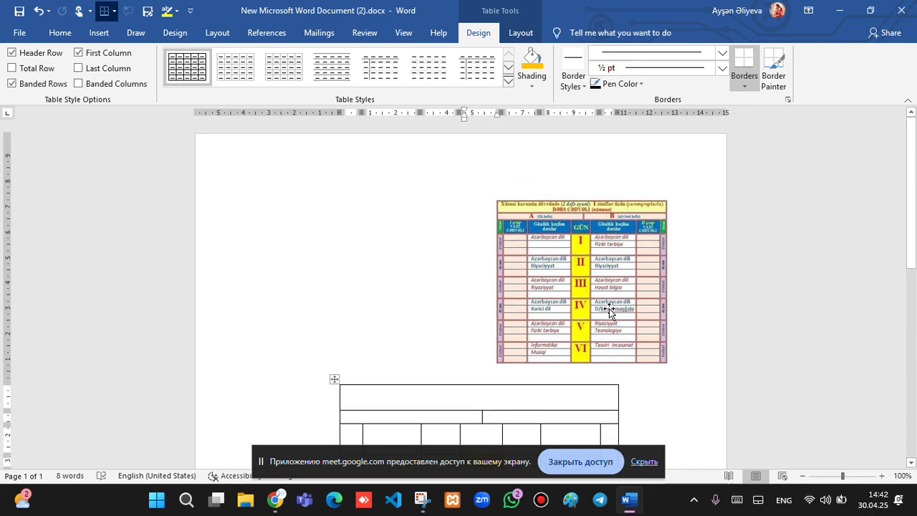
scroll(539, 272, down, 3)
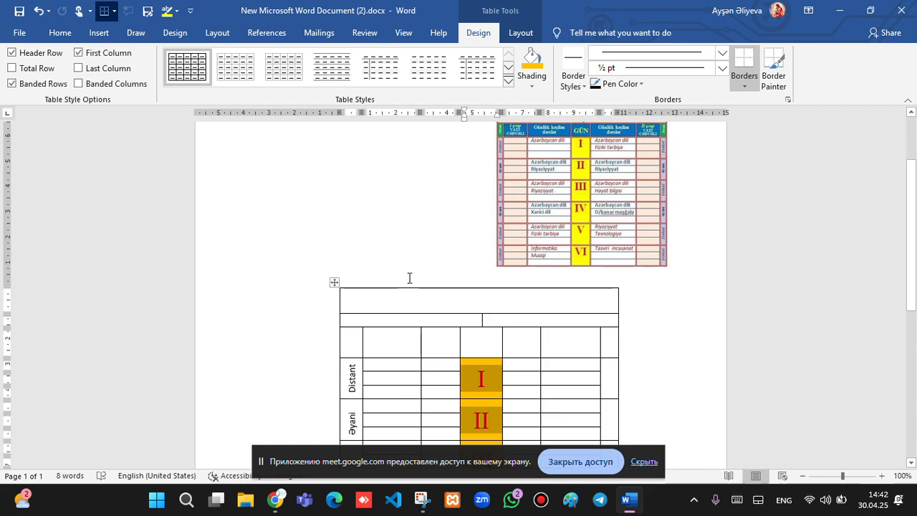
scroll(308, 272, down, 2)
click(315, 281)
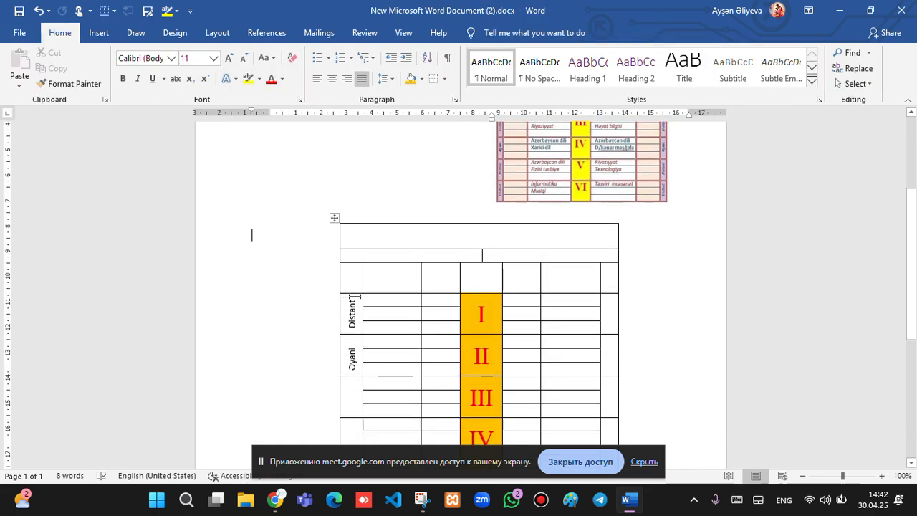
drag(350, 299, 342, 432)
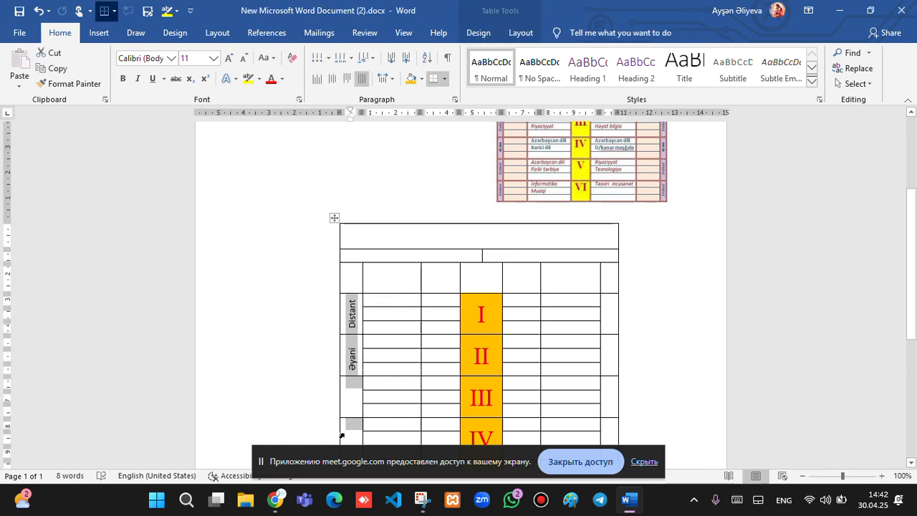
scroll(351, 390, down, 1)
click(300, 335)
scroll(303, 329, down, 1)
scroll(302, 329, down, 2)
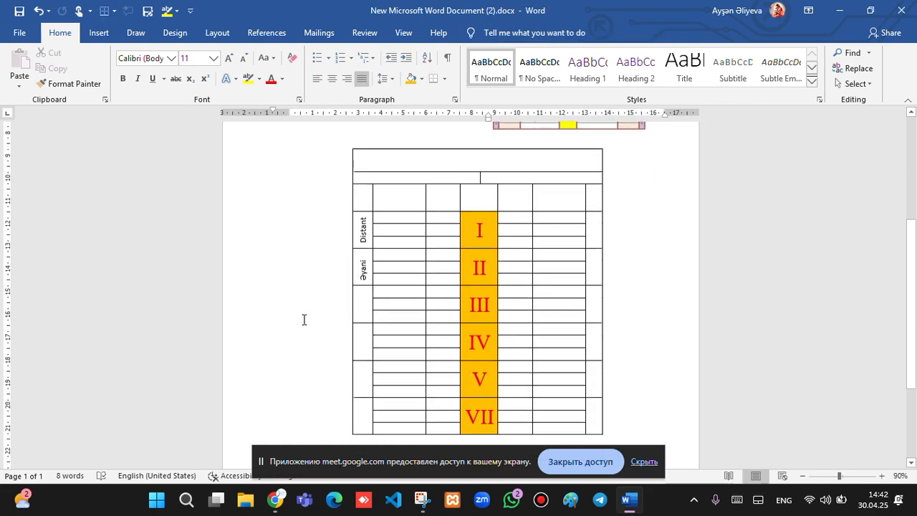
- Shade the merged cells of the first and last columns beside the numbered rows with a salmon pink from the standard color palette
scroll(307, 311, up, 1)
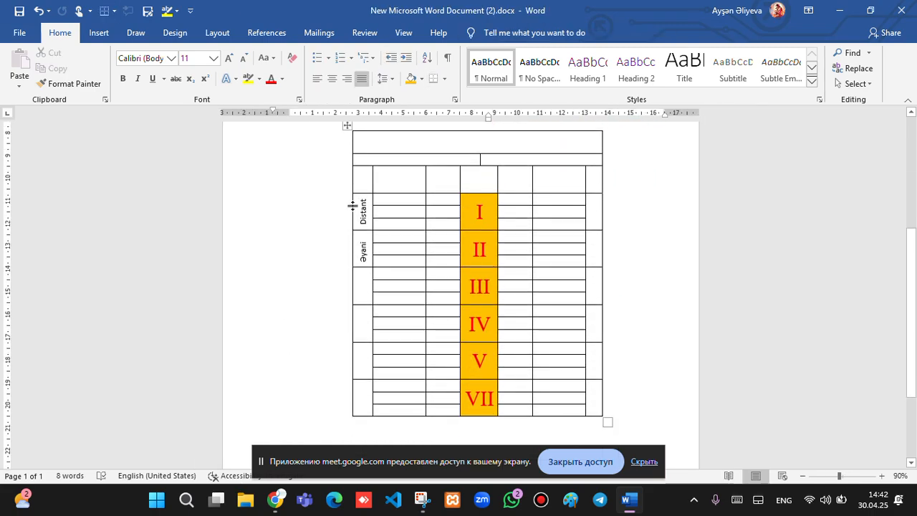
drag(362, 208, 362, 399)
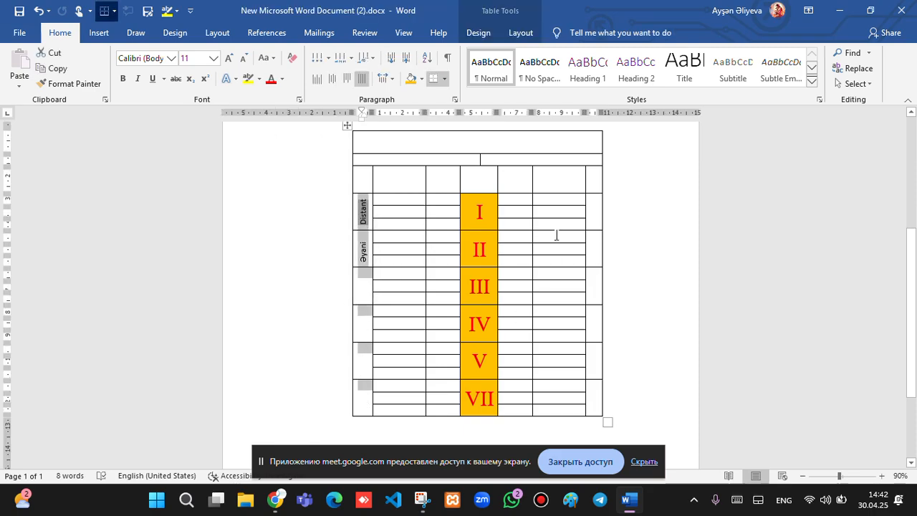
drag(595, 204, 599, 388)
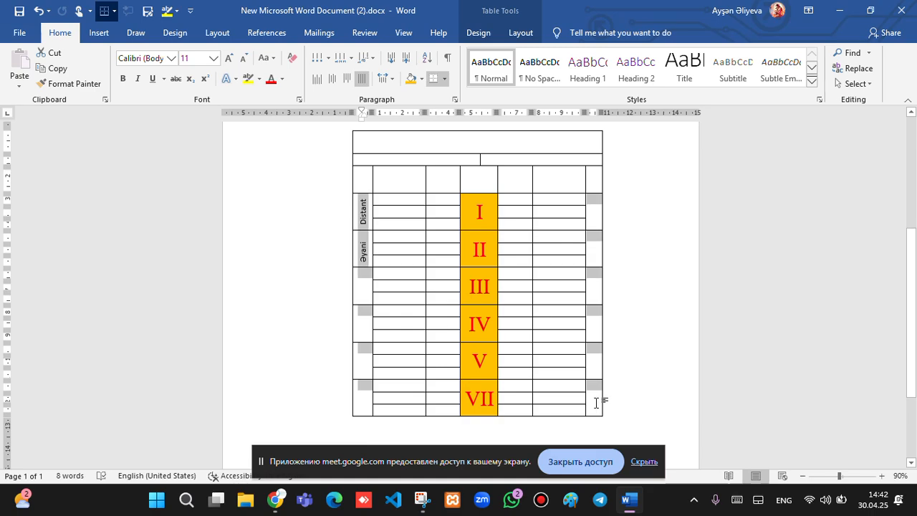
click(364, 33)
scroll(362, 35, down, 3)
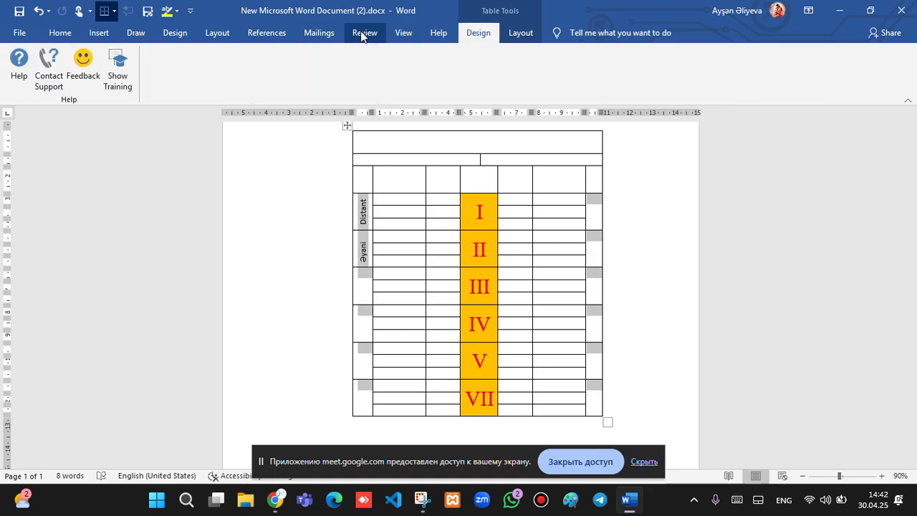
click(532, 80)
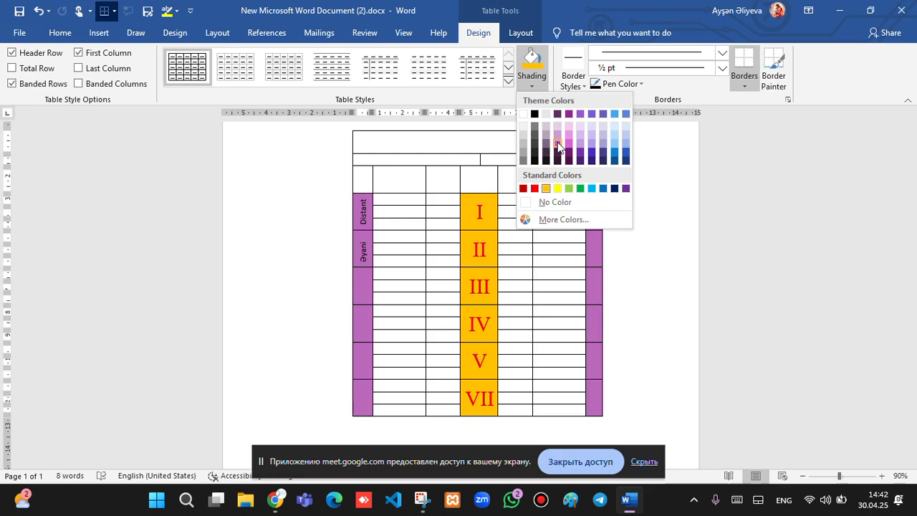
click(551, 220)
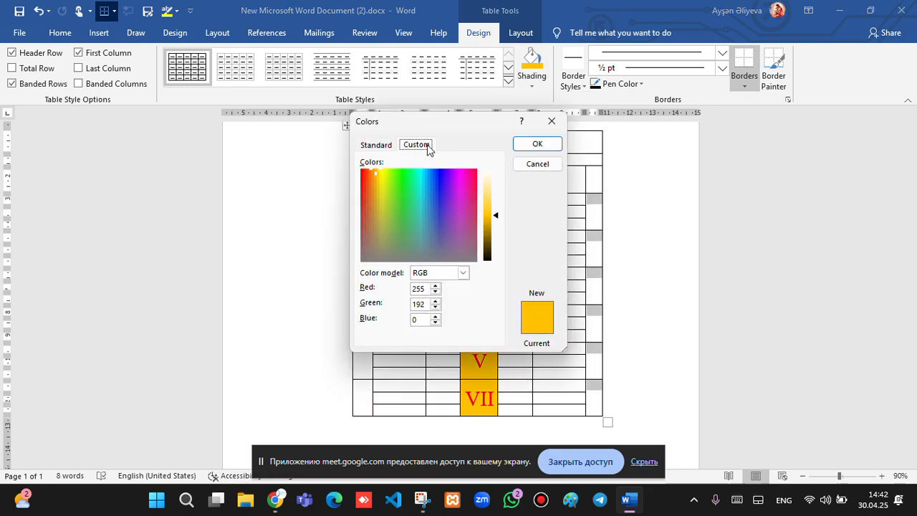
click(370, 145)
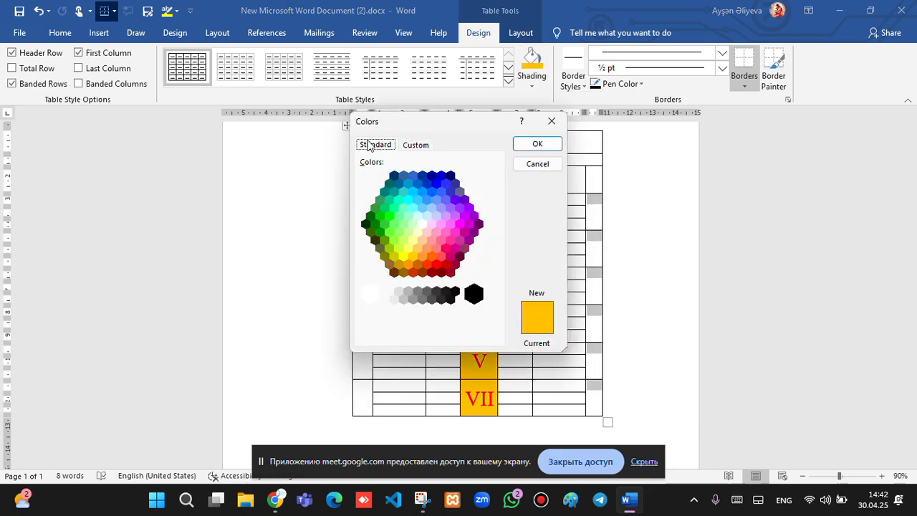
click(423, 240)
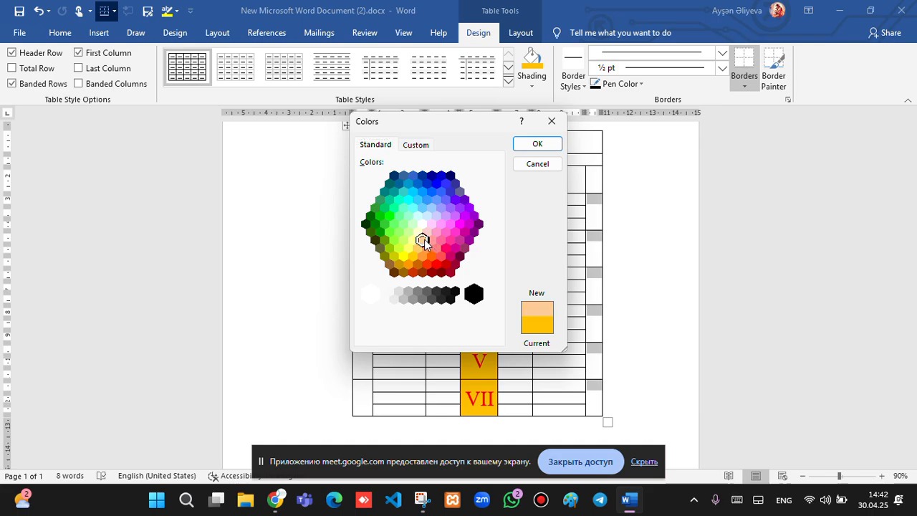
click(432, 241)
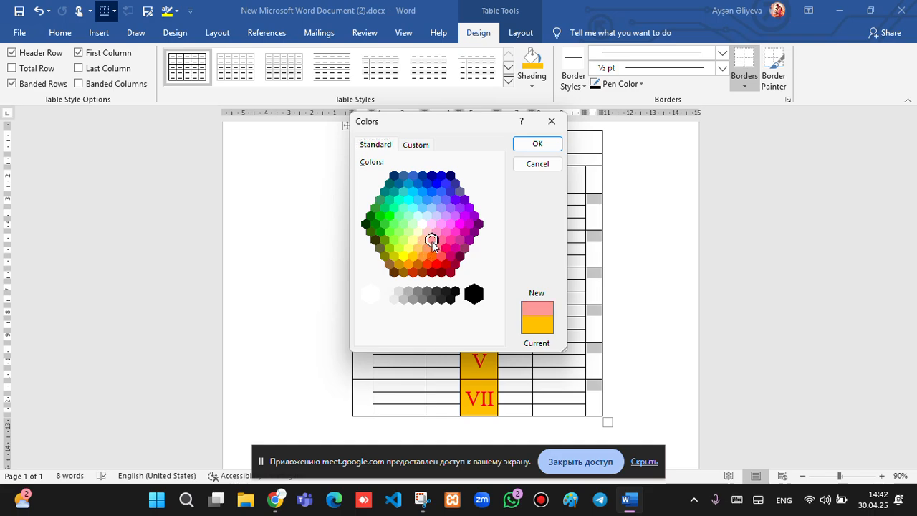
click(534, 144)
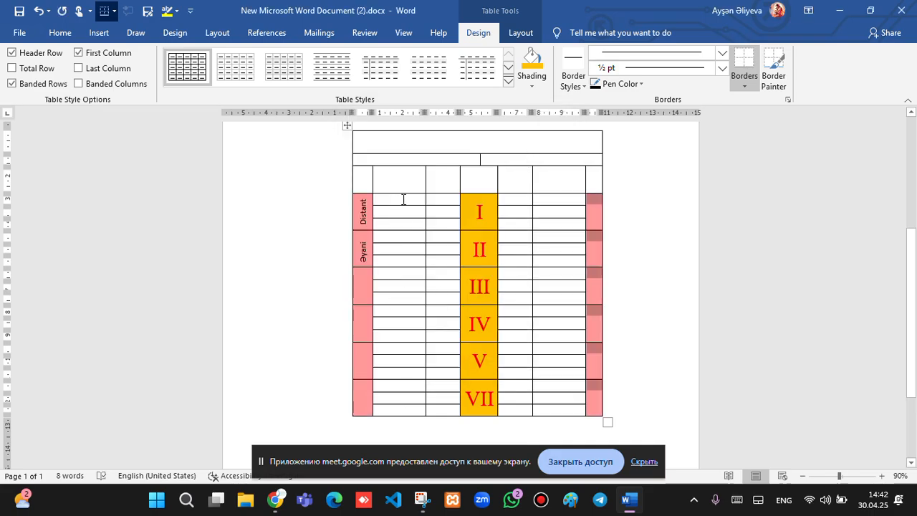
- Shade the second and sixth columns' cells beside the numbered rows with a bright pink from the standard color palette
drag(404, 200, 401, 224)
drag(393, 324, 379, 199)
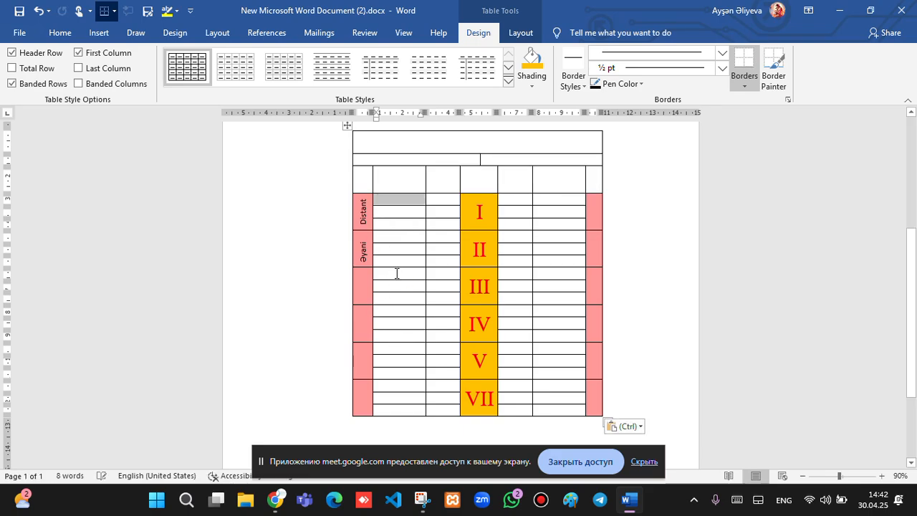
click(396, 200)
drag(397, 205, 399, 407)
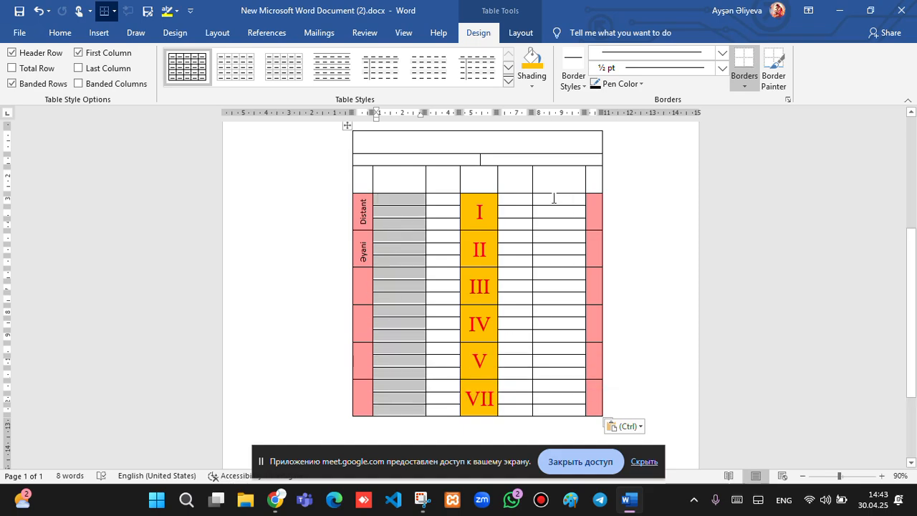
drag(554, 200, 549, 411)
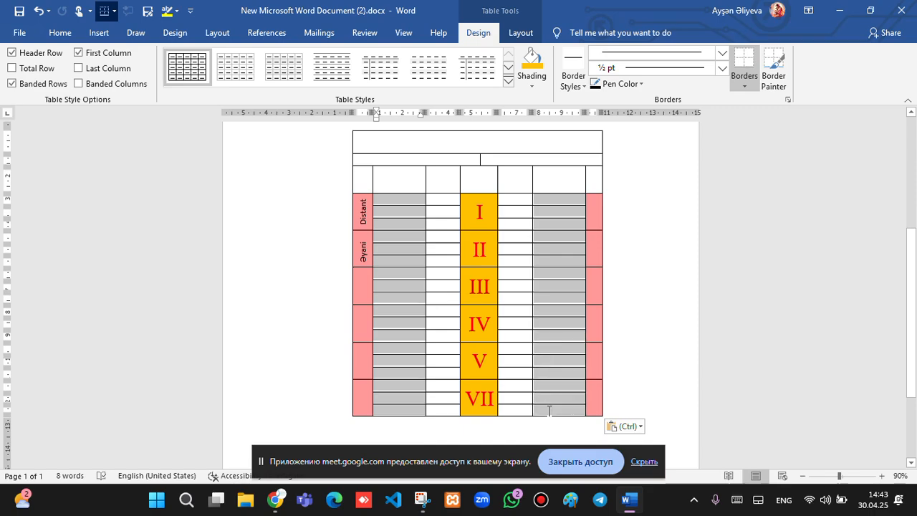
click(539, 80)
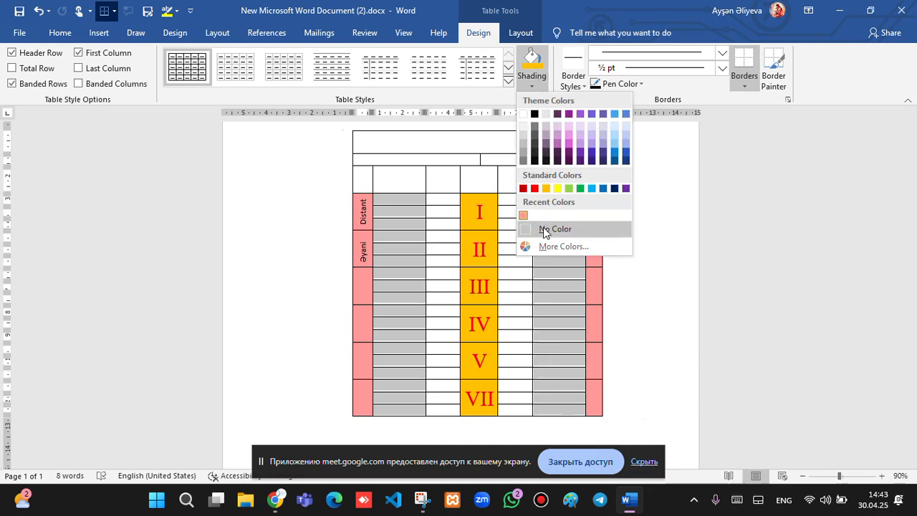
click(549, 248)
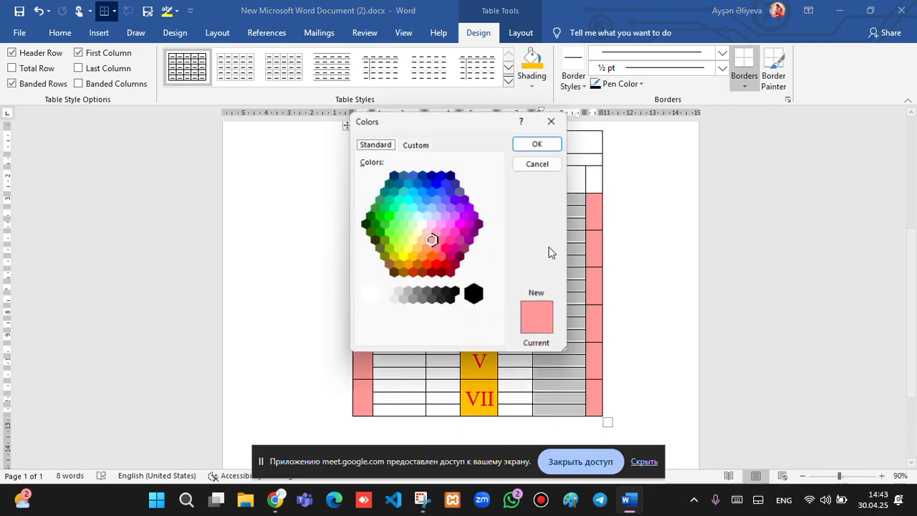
click(437, 232)
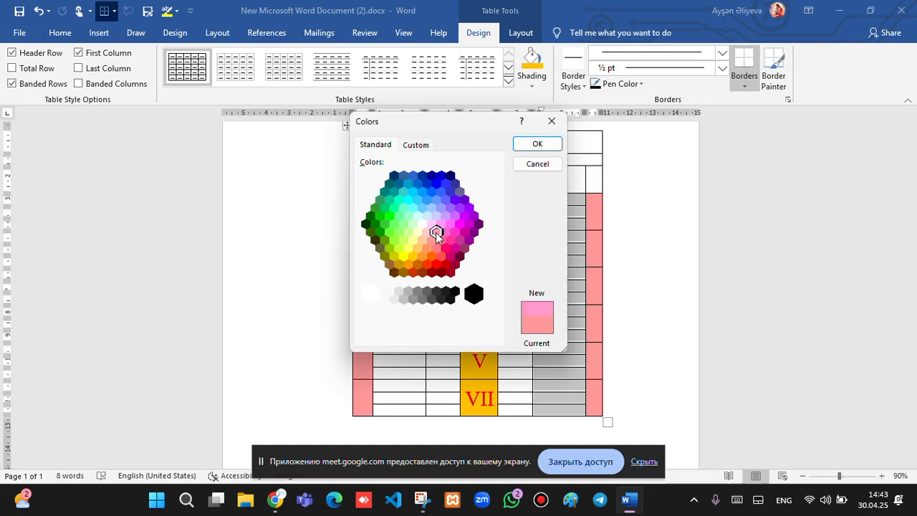
click(548, 146)
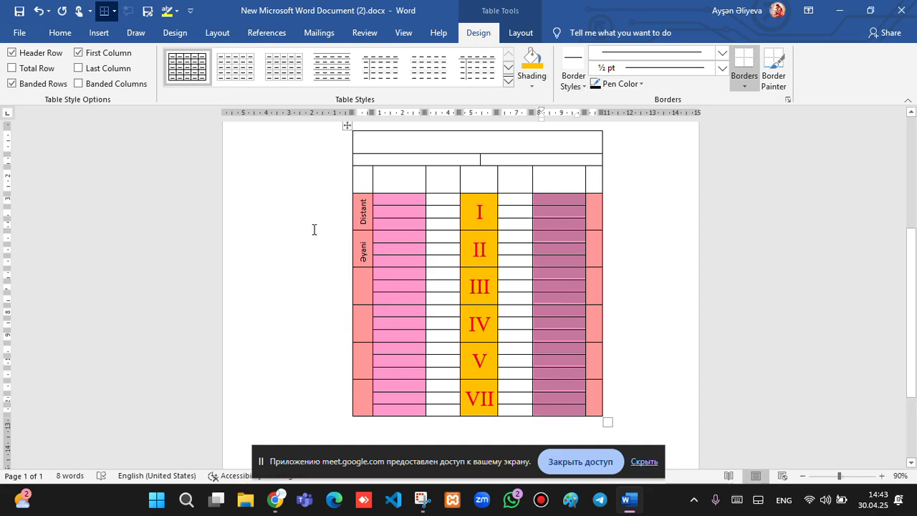
- Change the shading of the second and sixth columns' cells to a pale pink from the standard color palette
click(381, 202)
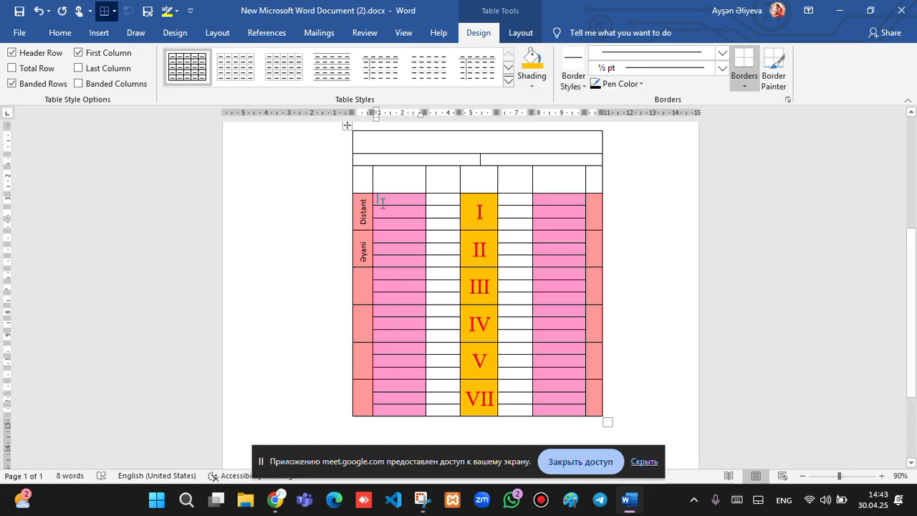
drag(382, 203, 396, 406)
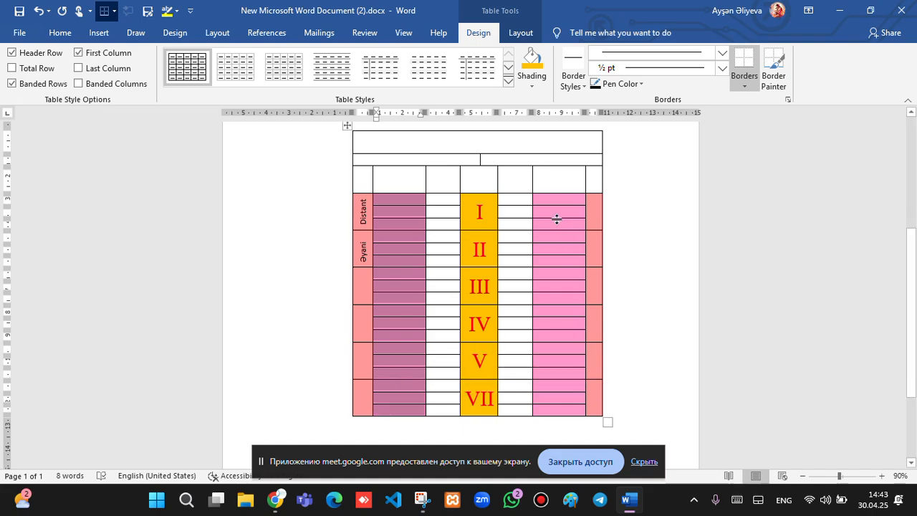
drag(557, 205, 555, 403)
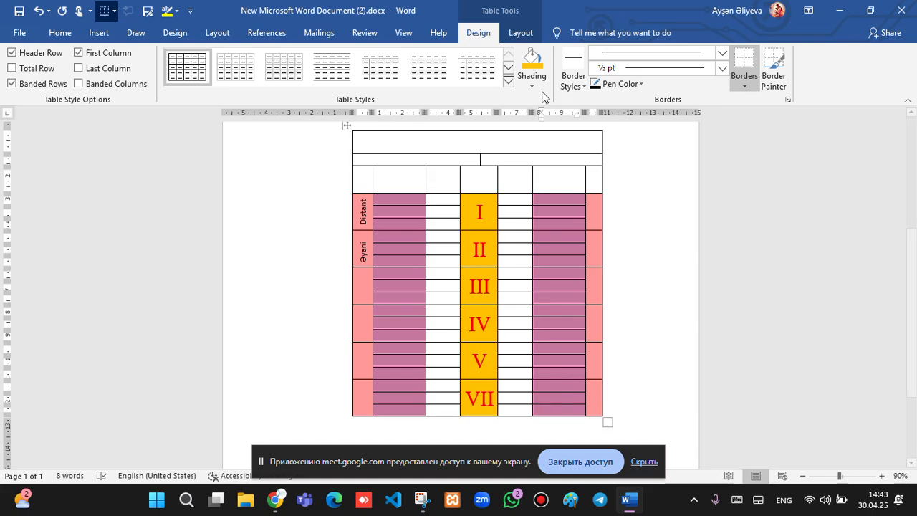
click(532, 86)
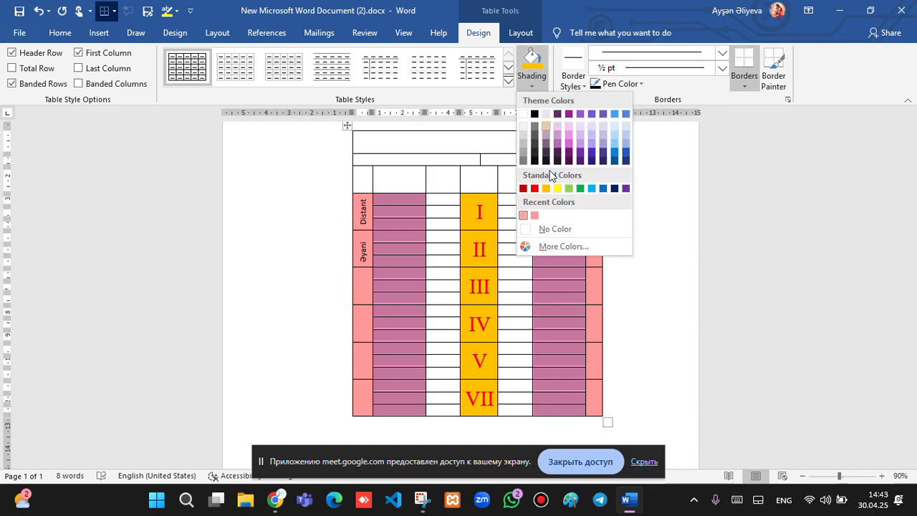
click(551, 247)
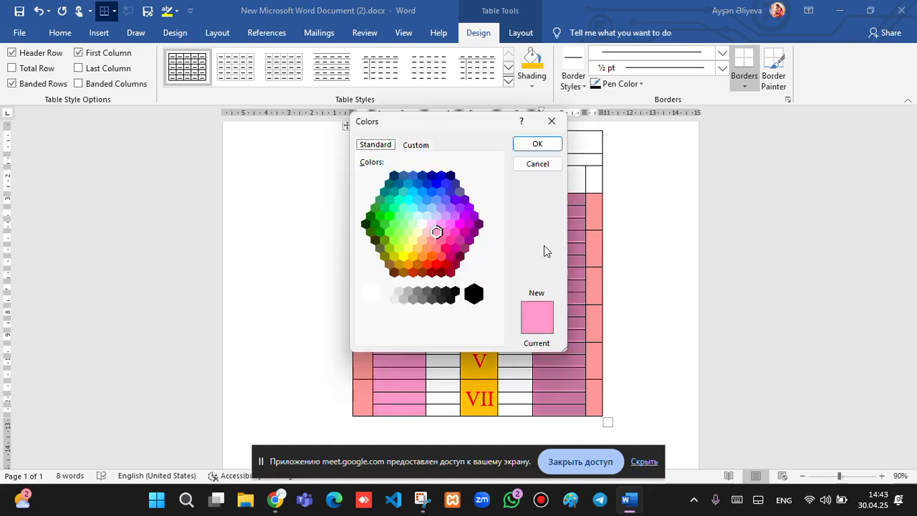
click(426, 232)
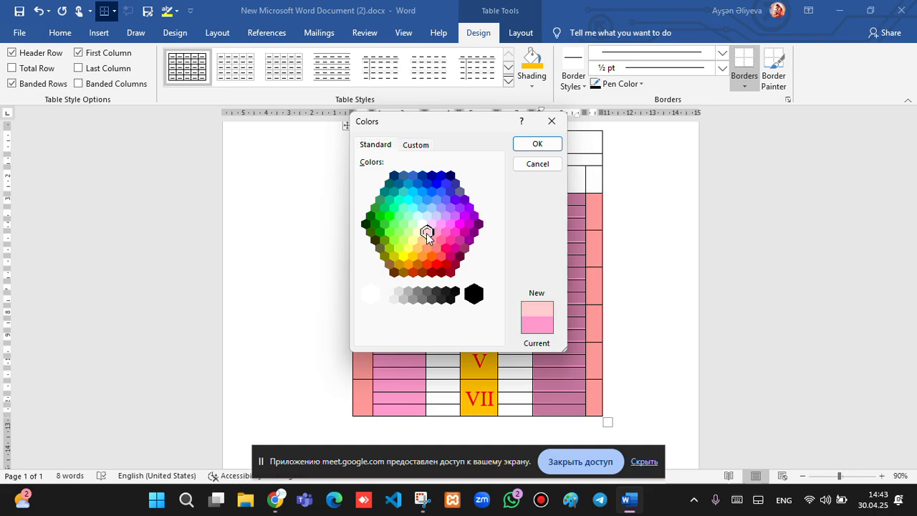
click(536, 145)
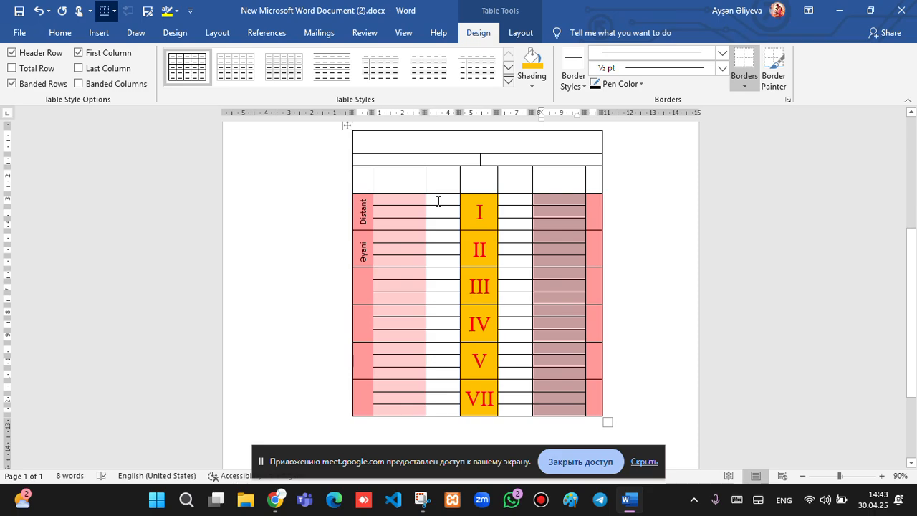
drag(438, 202, 445, 405)
click(445, 405)
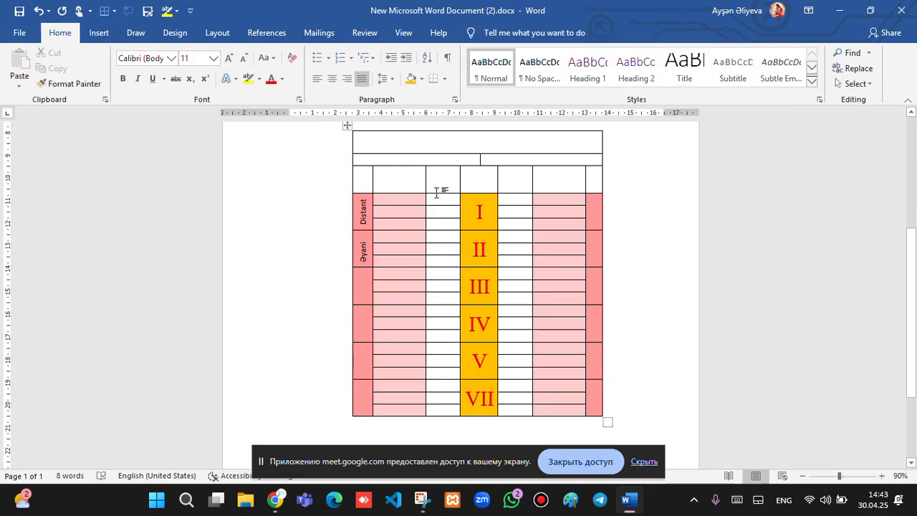
drag(443, 200, 435, 407)
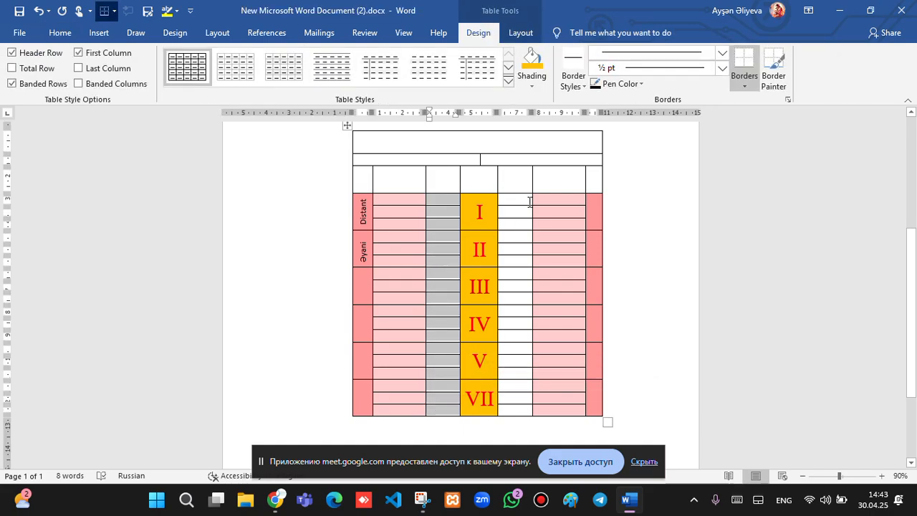
ctrl+click(516, 195)
drag(512, 284, 508, 198)
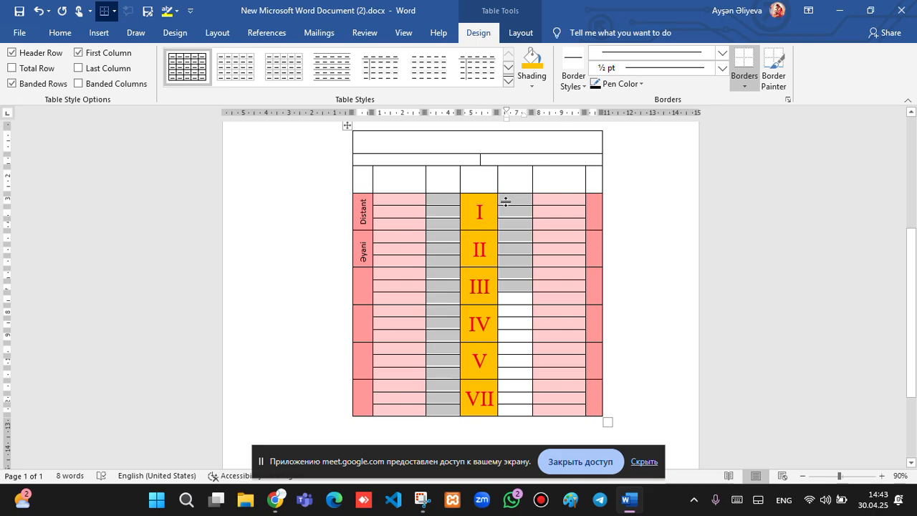
ctrl+click(506, 201)
ctrl+click(451, 220)
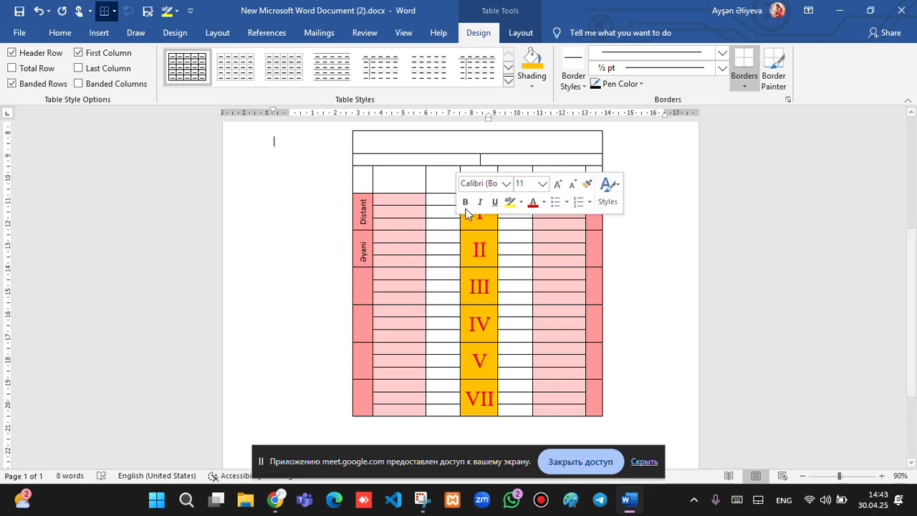
- Shade the narrow columns on both sides of the Roman numerals with a light lilac from the standard color palette
drag(435, 198, 440, 409)
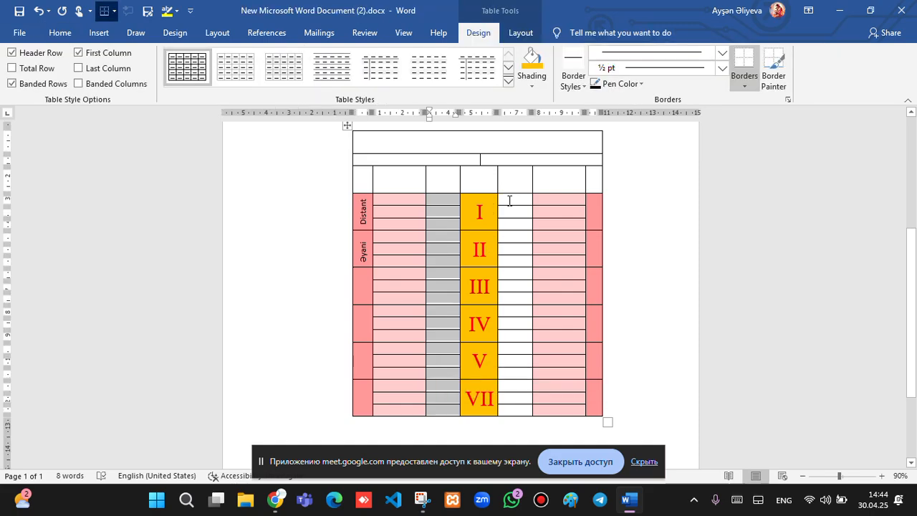
drag(510, 200, 508, 414)
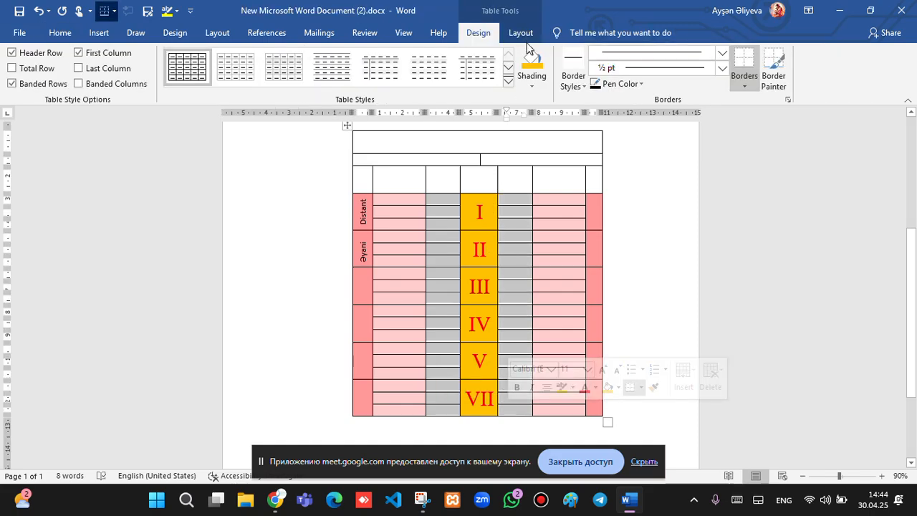
click(530, 85)
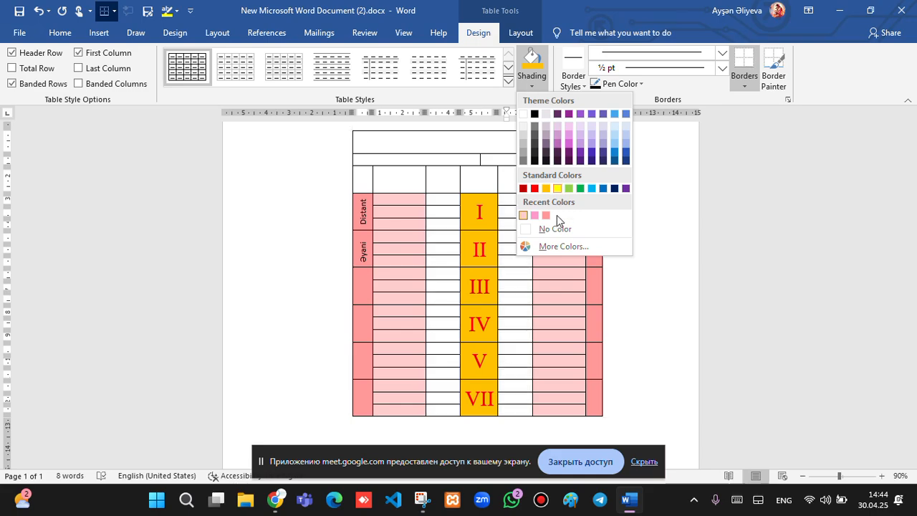
click(557, 246)
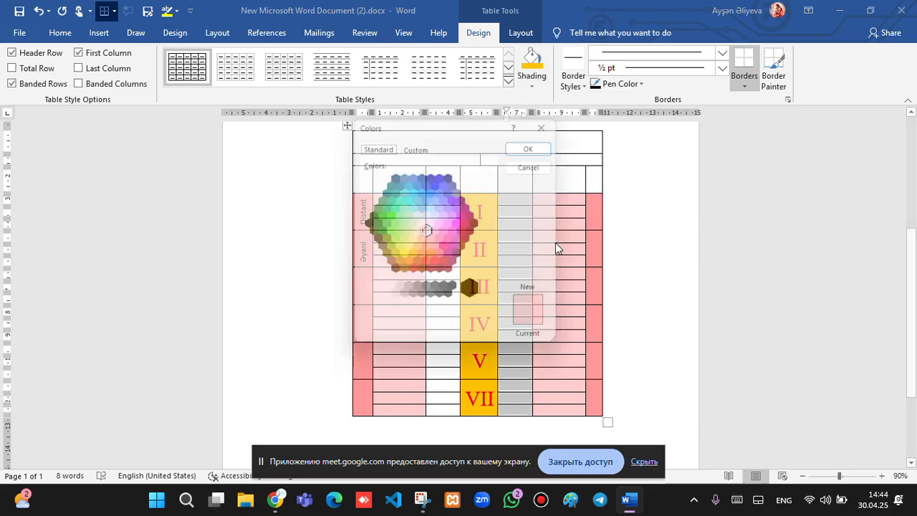
click(432, 224)
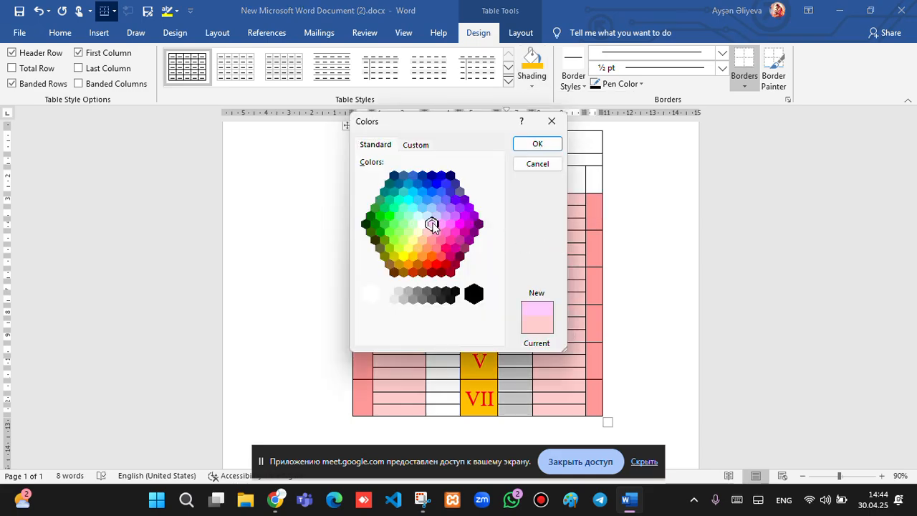
click(536, 143)
click(631, 224)
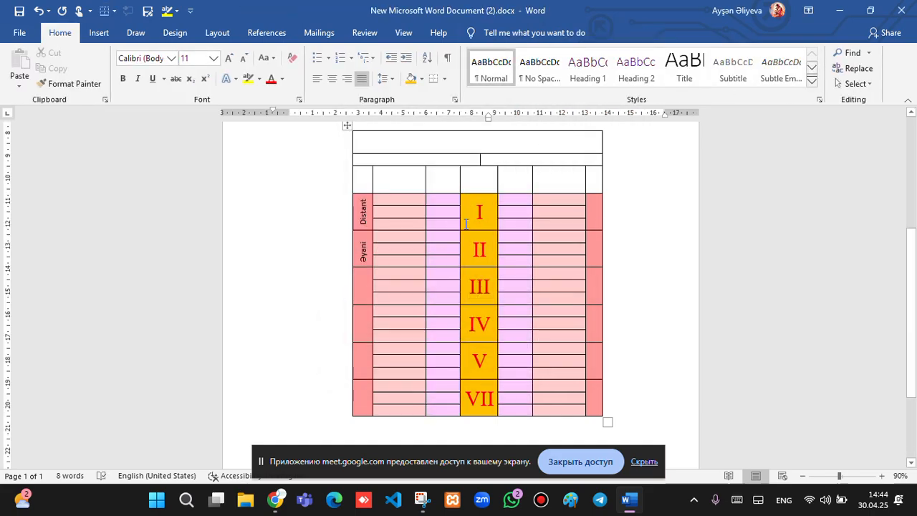
scroll(620, 192, up, 5)
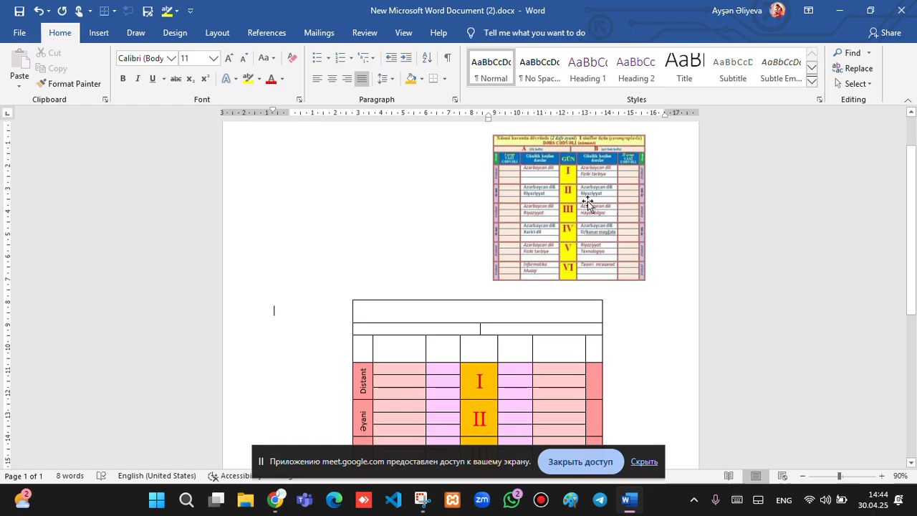
- Narrow the table's second and sixth columns so that the lilac third and fifth columns become wider
scroll(482, 271, down, 2)
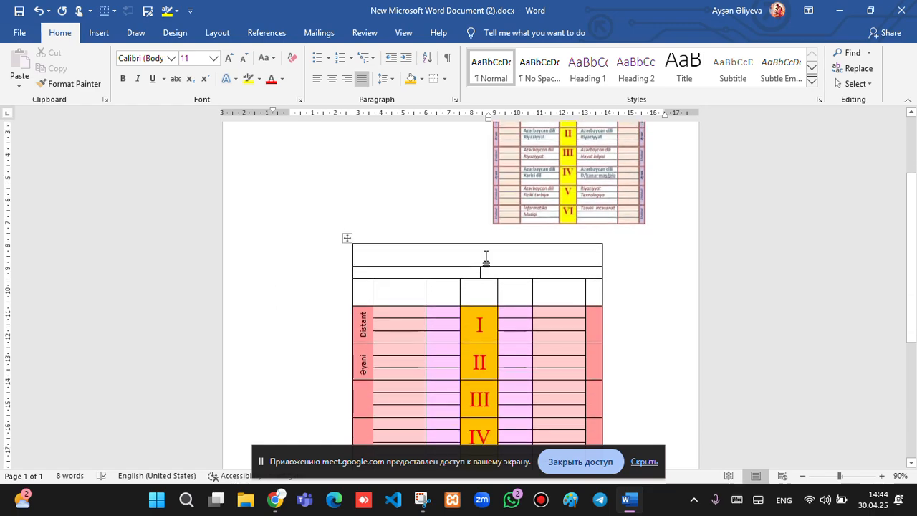
scroll(483, 260, up, 1)
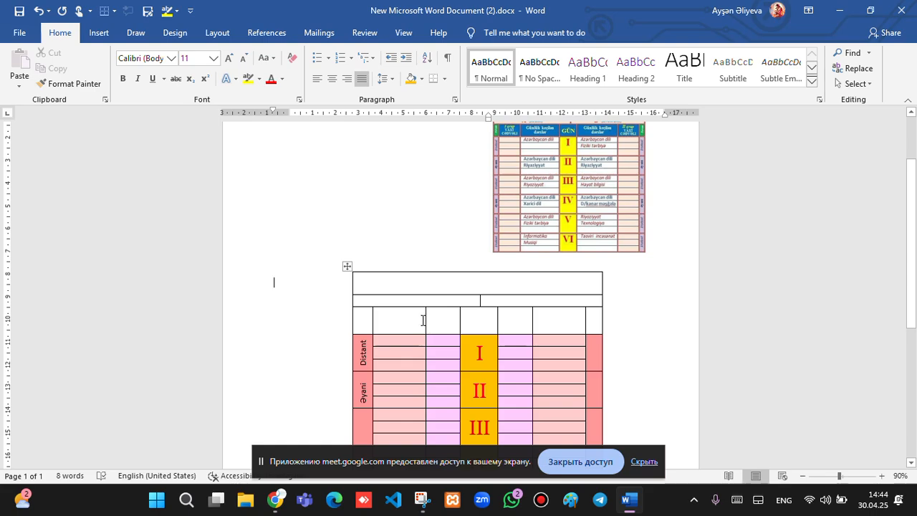
drag(425, 324, 413, 327)
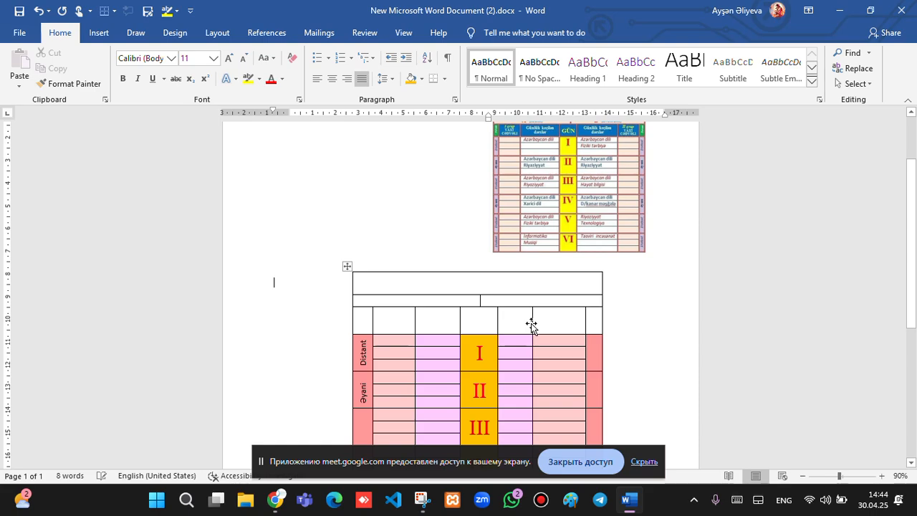
drag(532, 323, 557, 331)
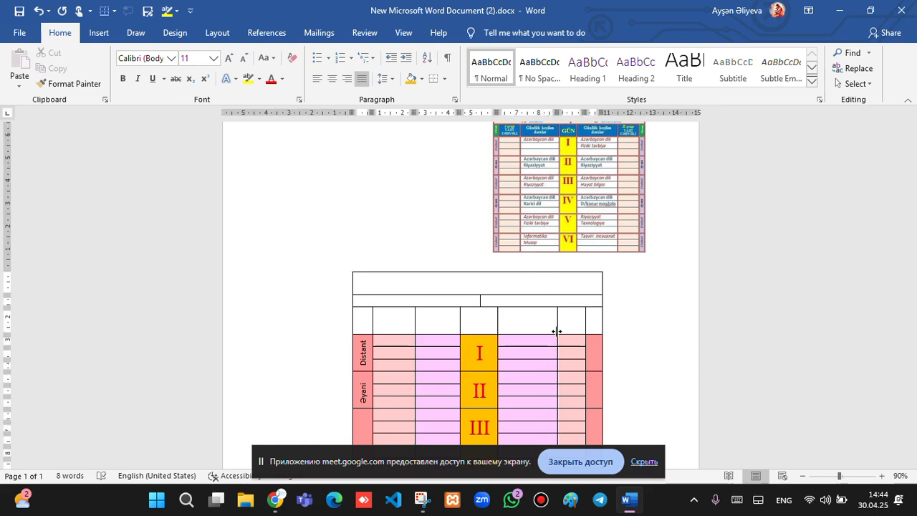
click(632, 306)
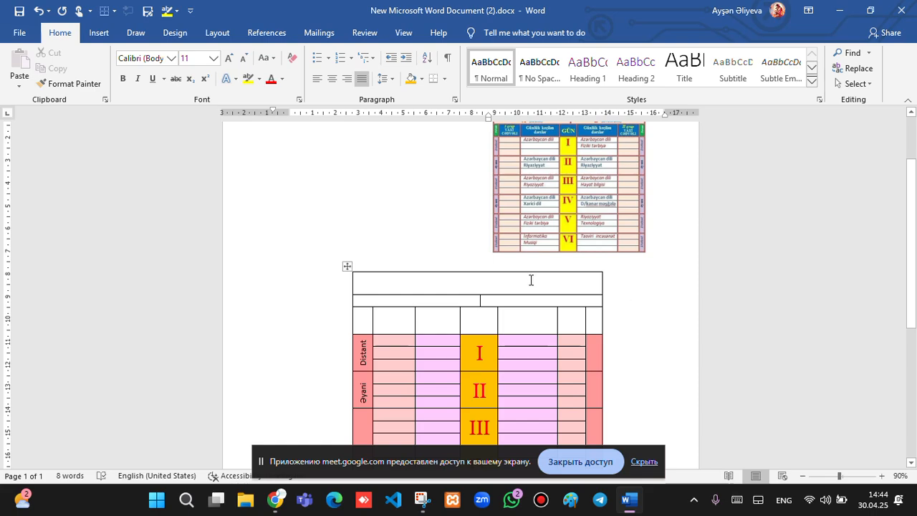
- Shade the five middle cells of the header row above the Roman numerals with a dark blue from the theme colors
scroll(530, 283, up, 1)
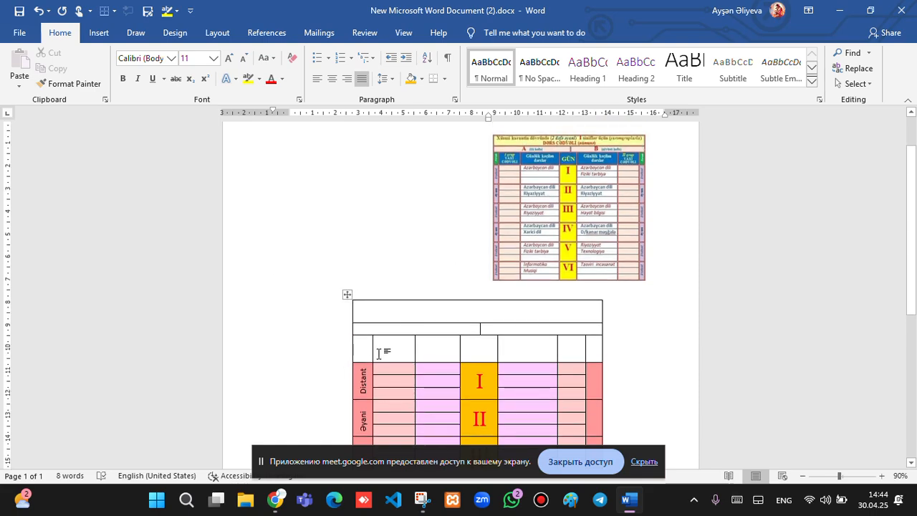
drag(389, 349, 564, 350)
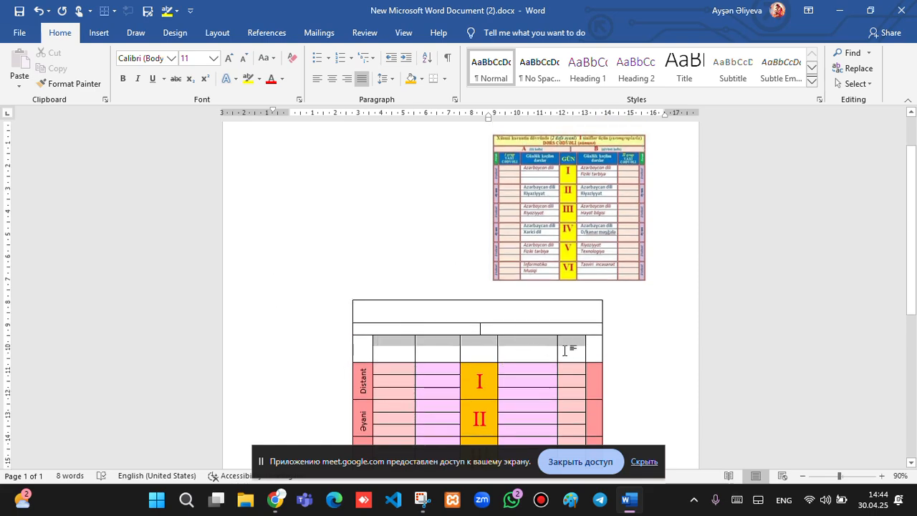
click(359, 37)
click(403, 32)
click(478, 33)
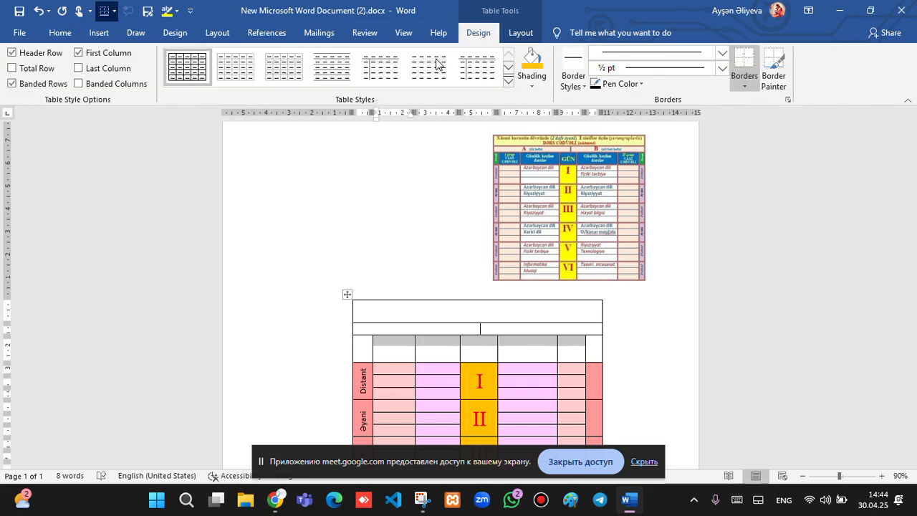
click(531, 77)
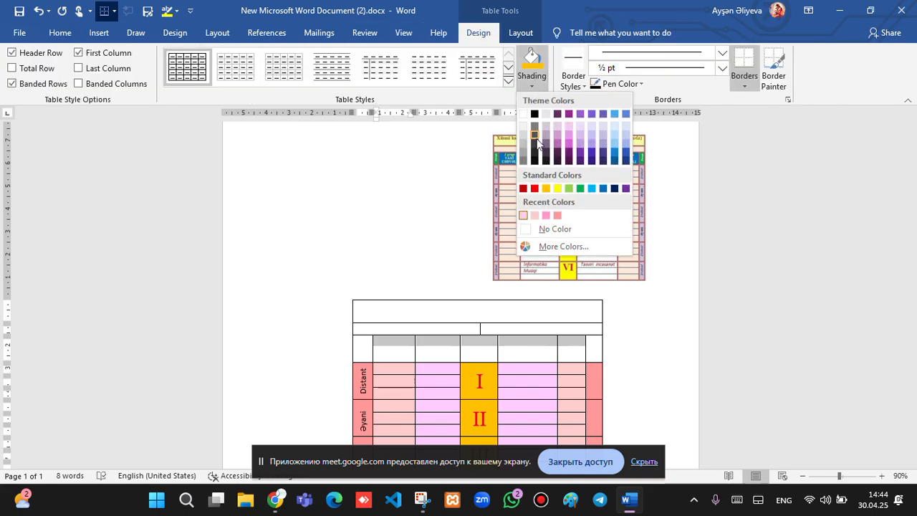
click(622, 150)
- Shade the first and last cells of the blue header row with the standard light green
click(364, 345)
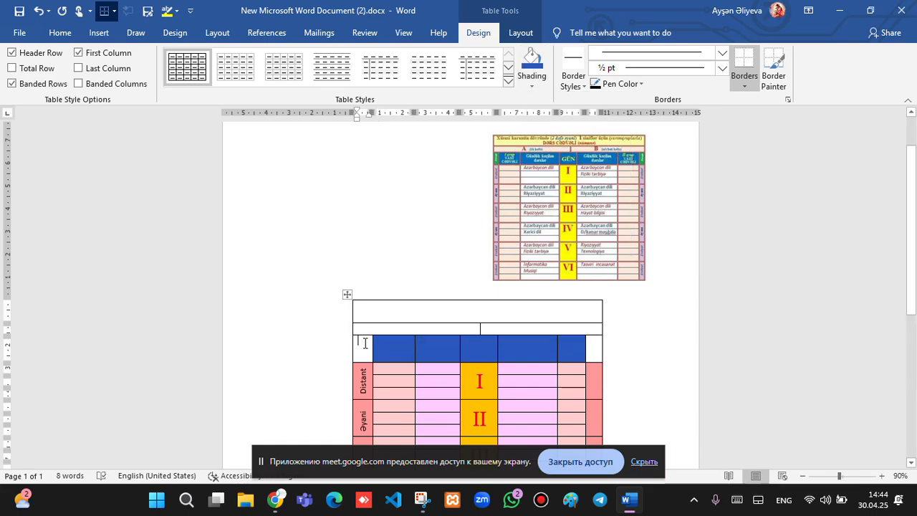
click(532, 80)
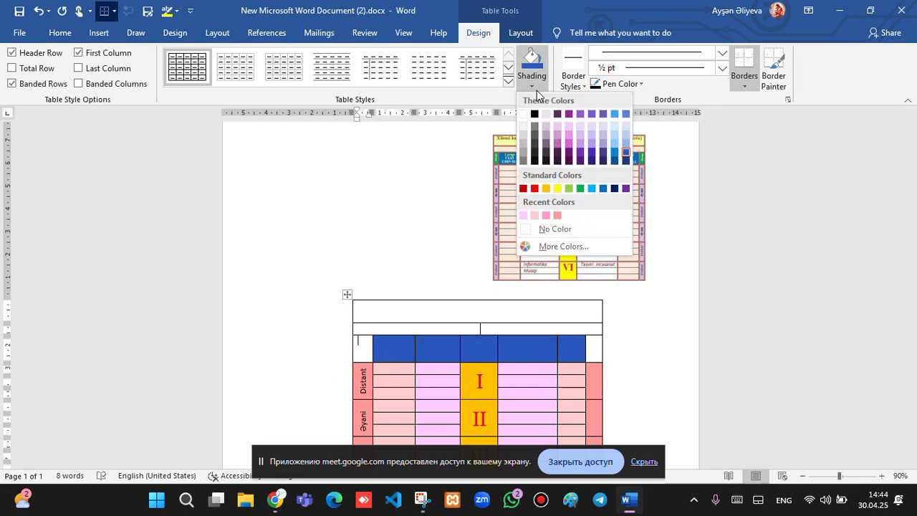
click(567, 188)
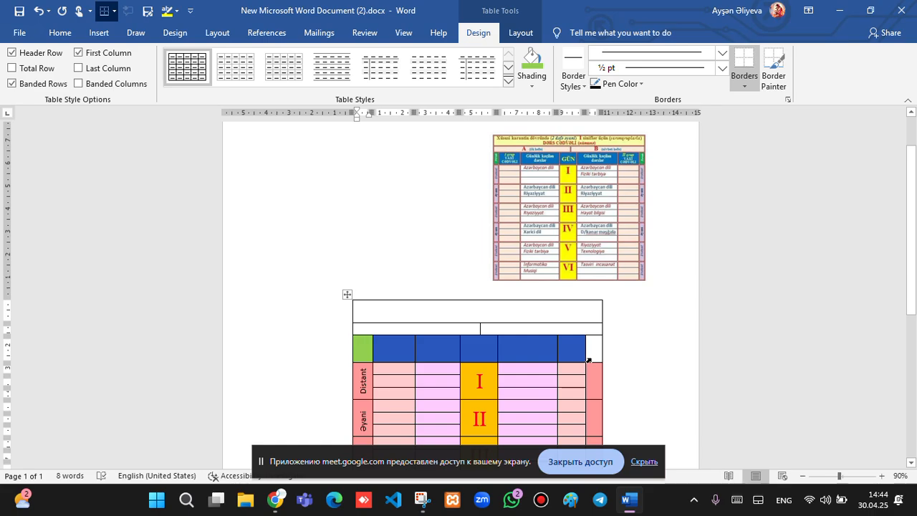
click(595, 351)
click(532, 68)
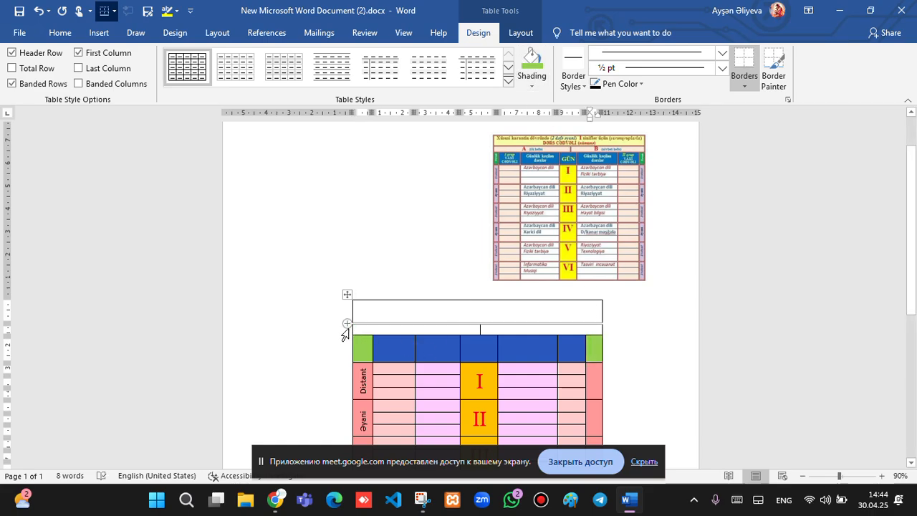
click(341, 324)
click(329, 331)
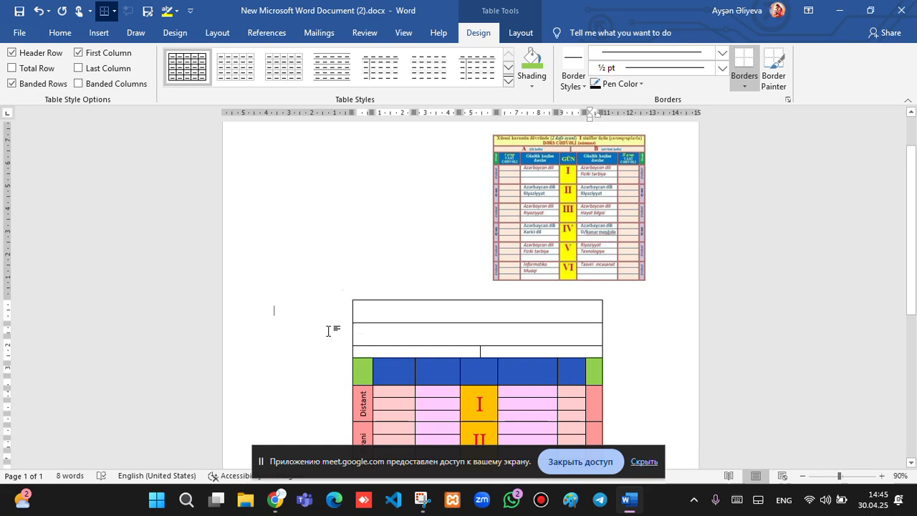
key(ctrl+z)
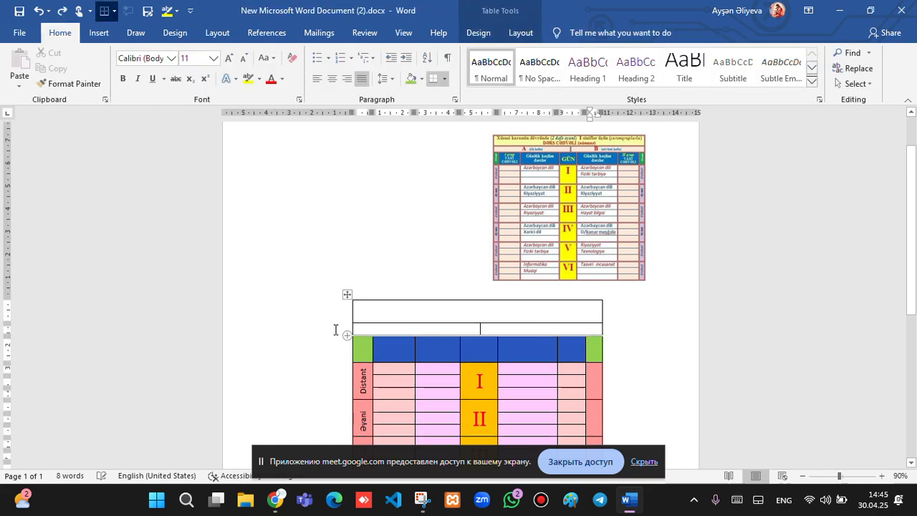
- Shade the two cells of the table's second row with the pale pink from the recent colors
click(306, 331)
drag(363, 328, 540, 339)
click(549, 326)
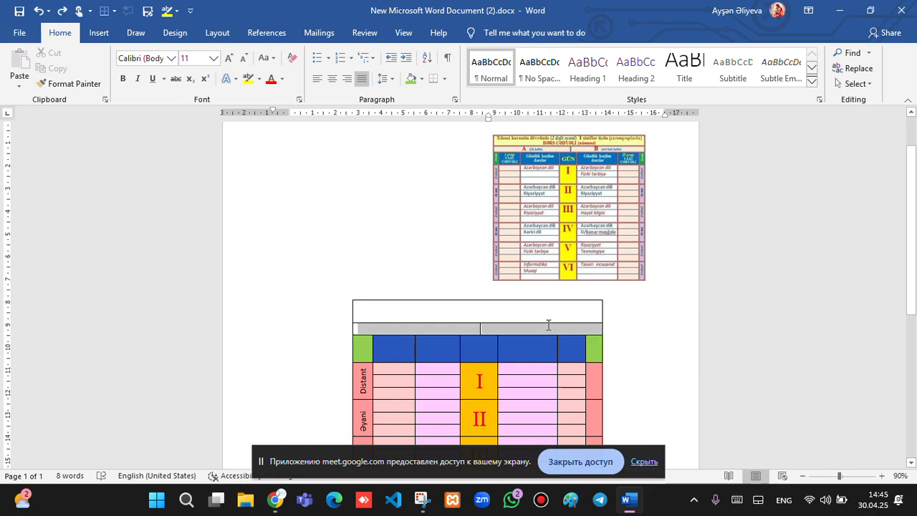
click(549, 326)
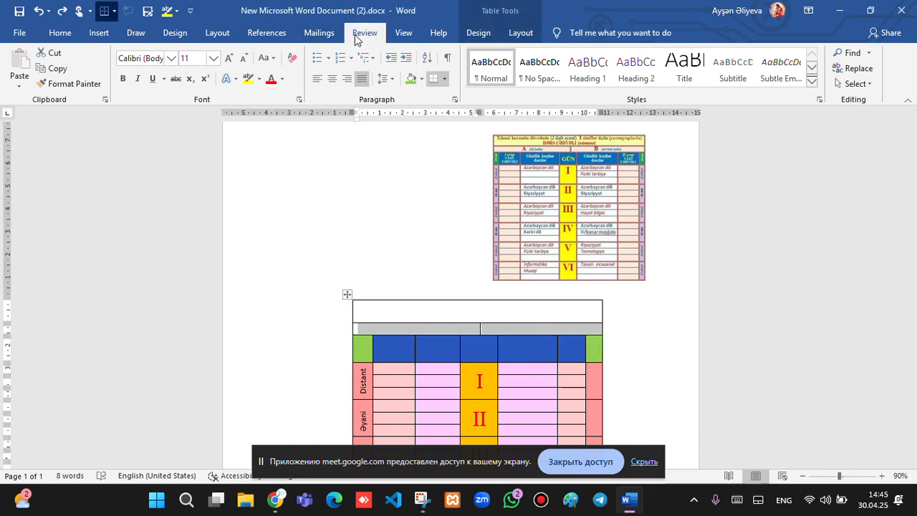
scroll(356, 40, down, 10)
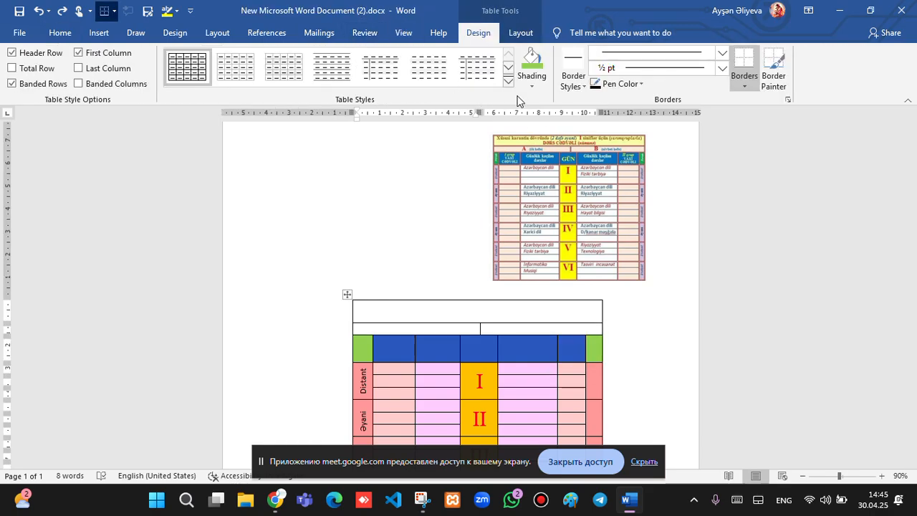
click(534, 86)
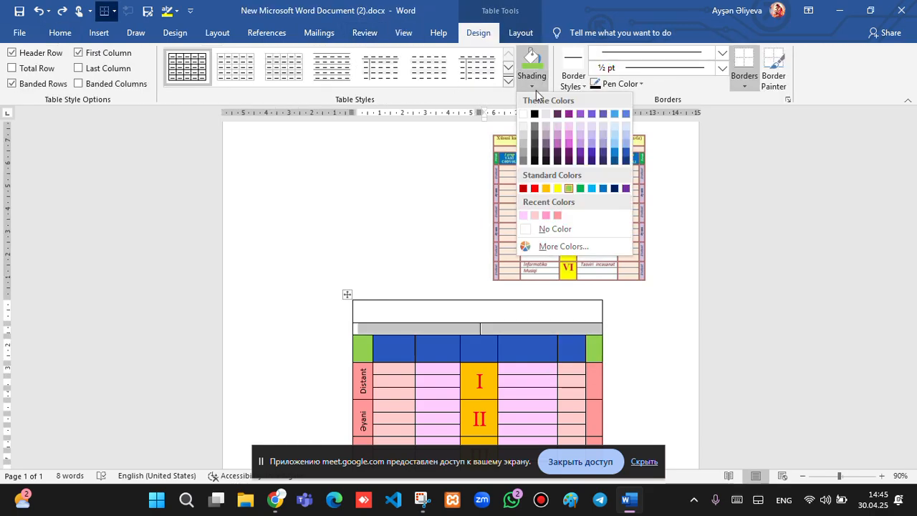
click(534, 214)
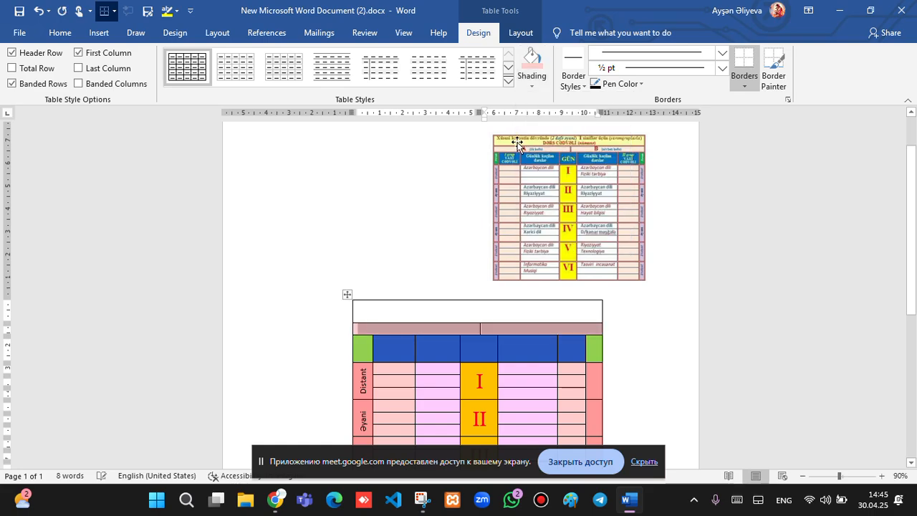
- Shade the merged title cell in the table's first row with the standard yellow
click(349, 313)
click(379, 310)
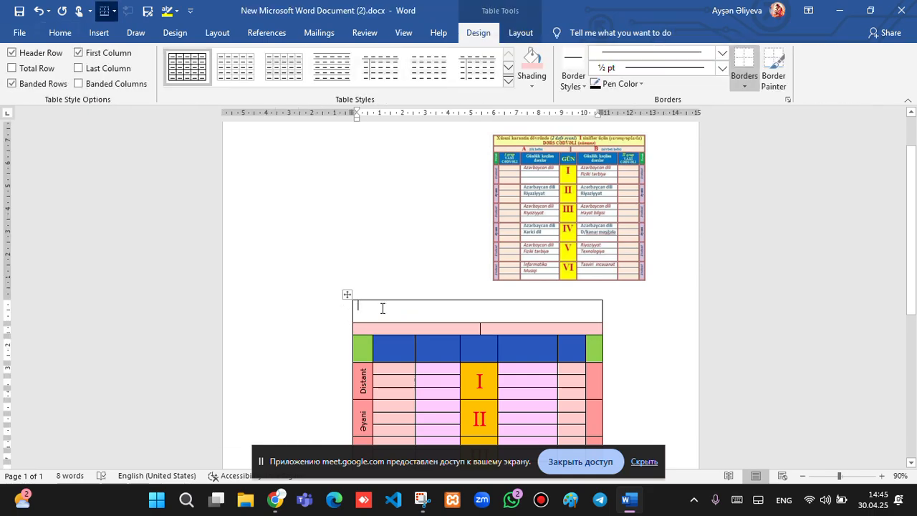
double_click(524, 310)
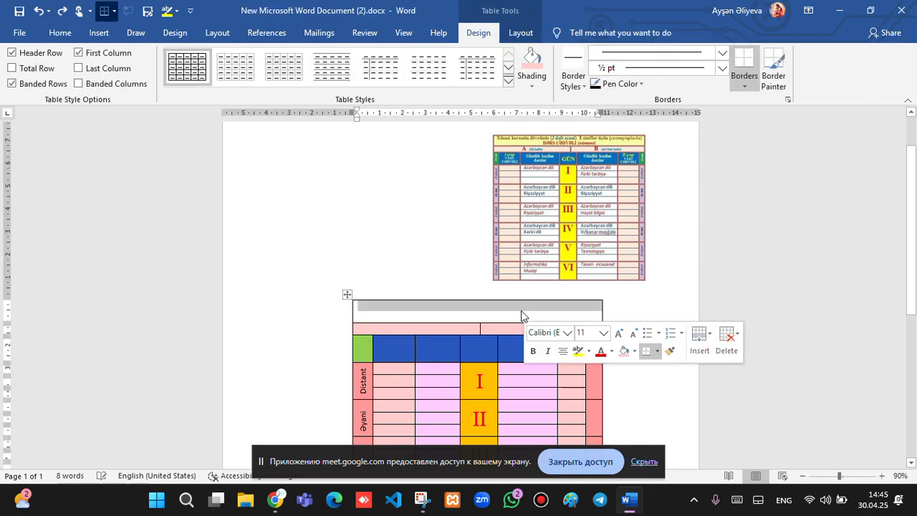
click(532, 85)
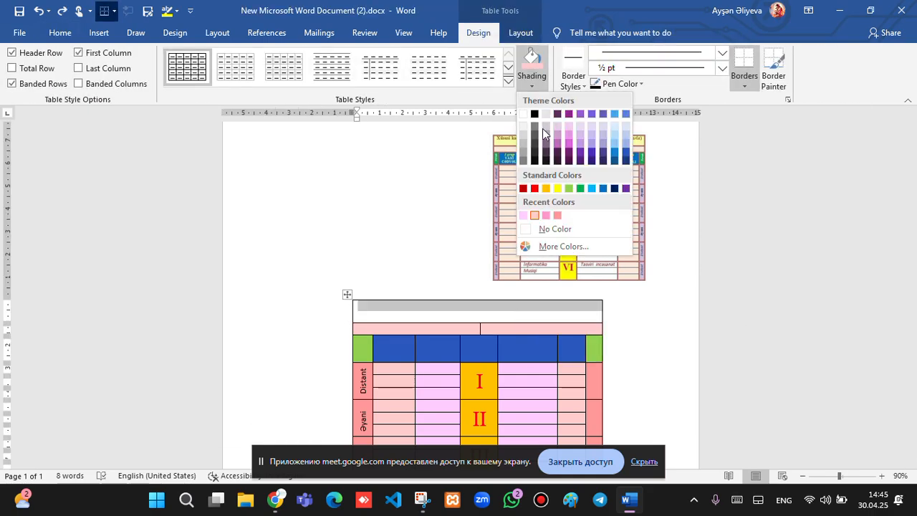
click(554, 187)
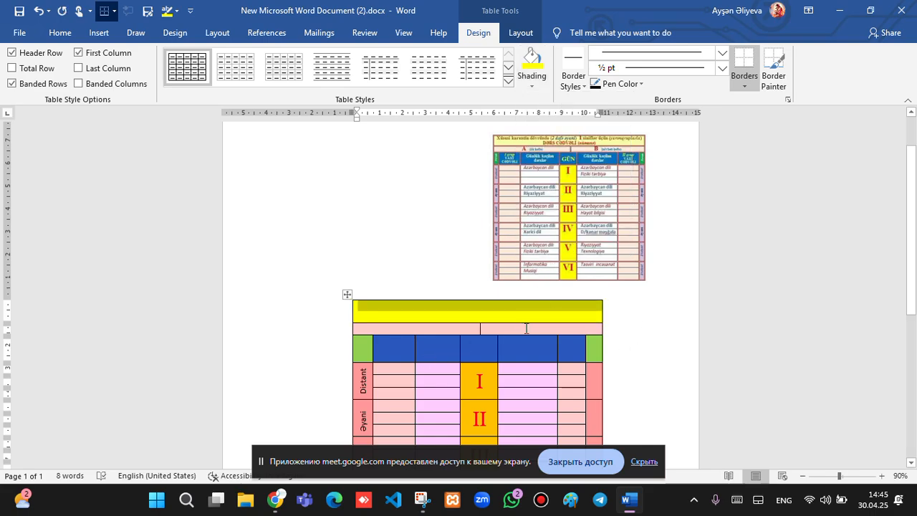
scroll(529, 309, down, 3)
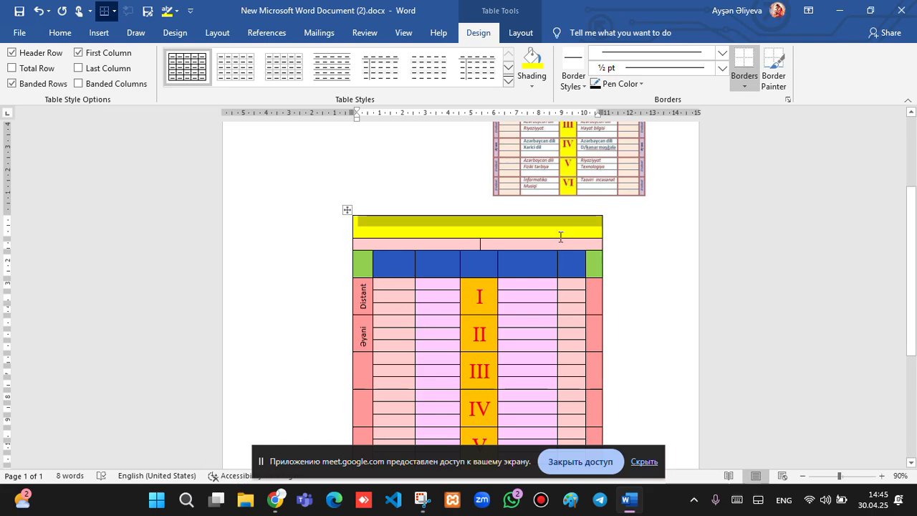
scroll(510, 219, down, 3)
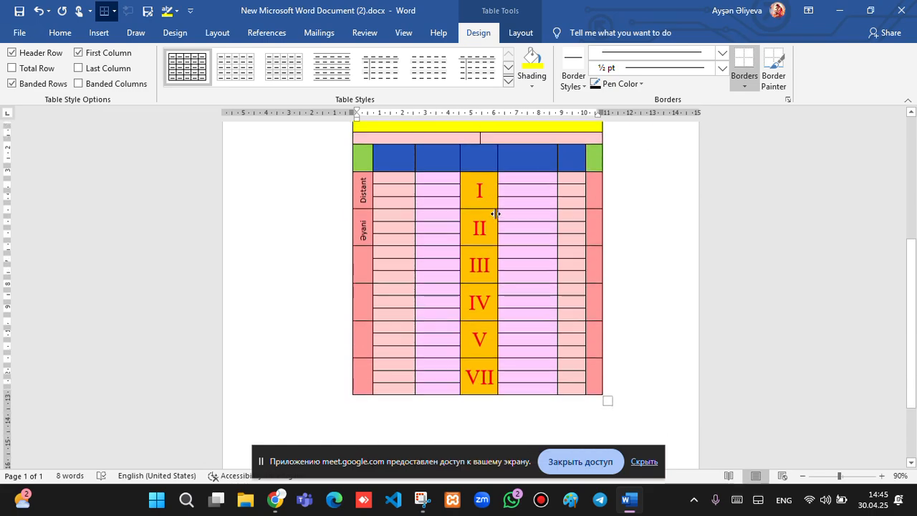
scroll(495, 214, up, 1)
scroll(495, 214, up, 1)
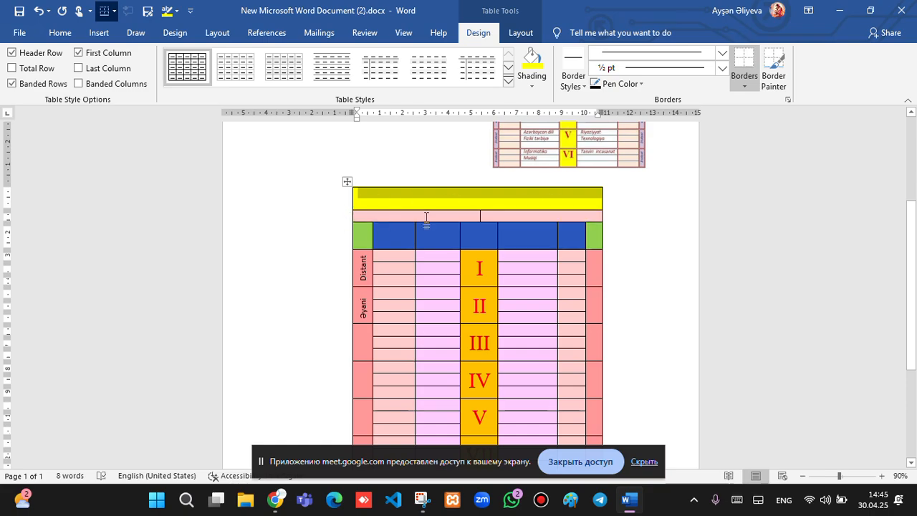
scroll(438, 217, up, 2)
scroll(484, 259, up, 2)
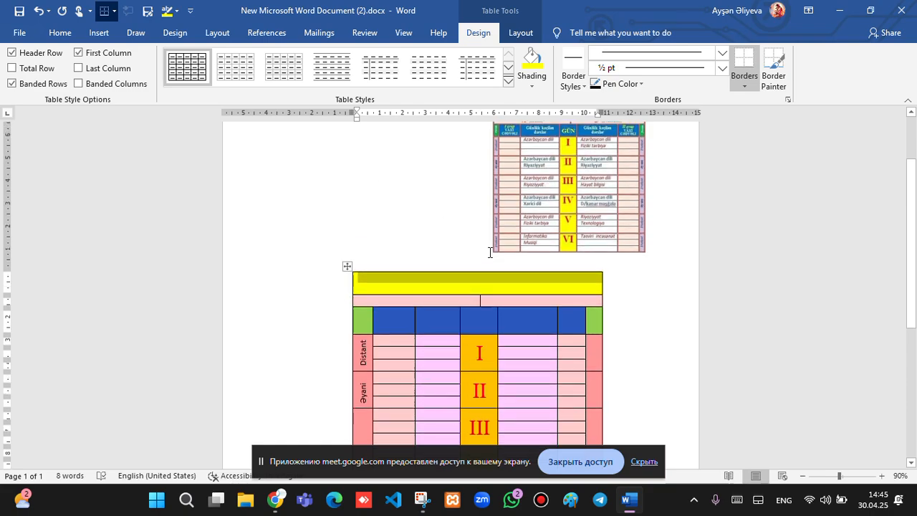
- Apply outside borders to the yellow title cell using a ½ pt double line style in standard red
click(581, 86)
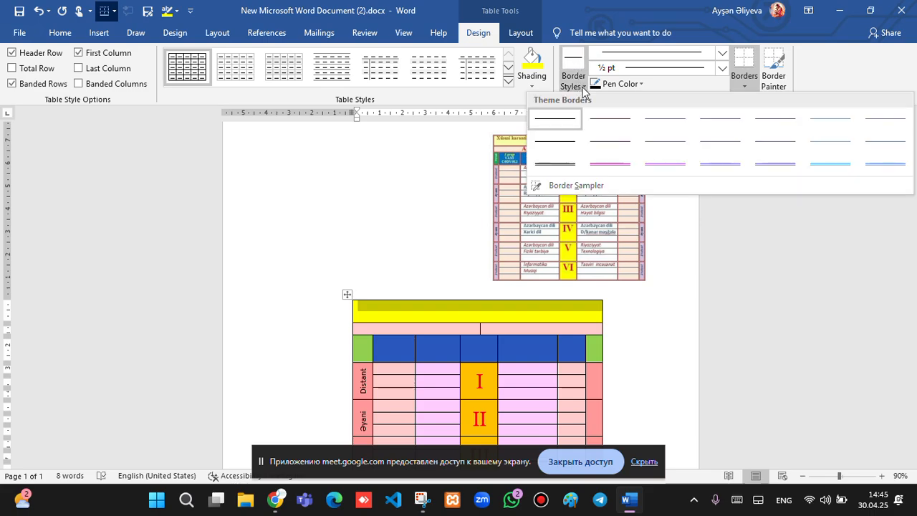
click(564, 171)
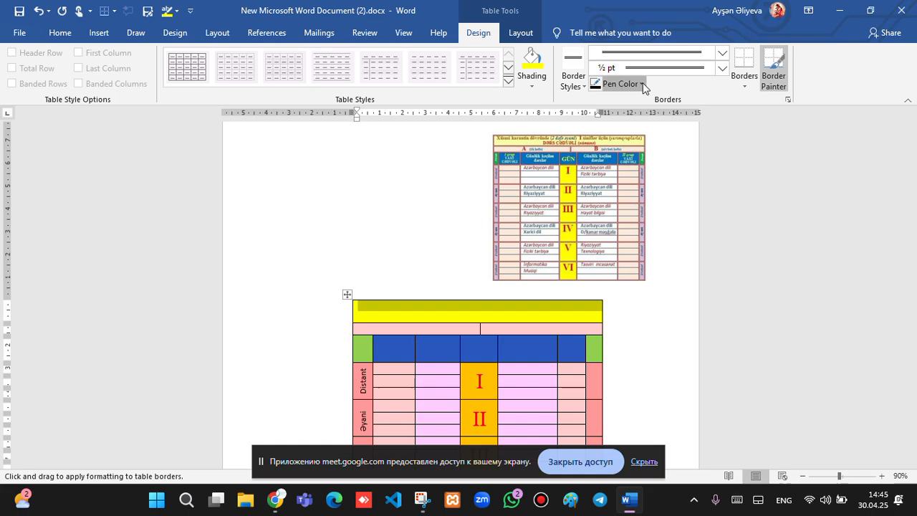
click(643, 87)
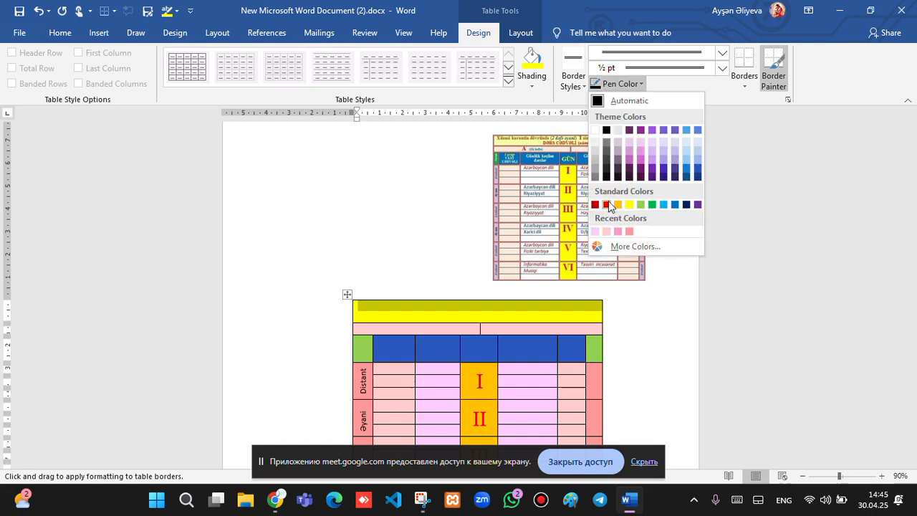
click(608, 205)
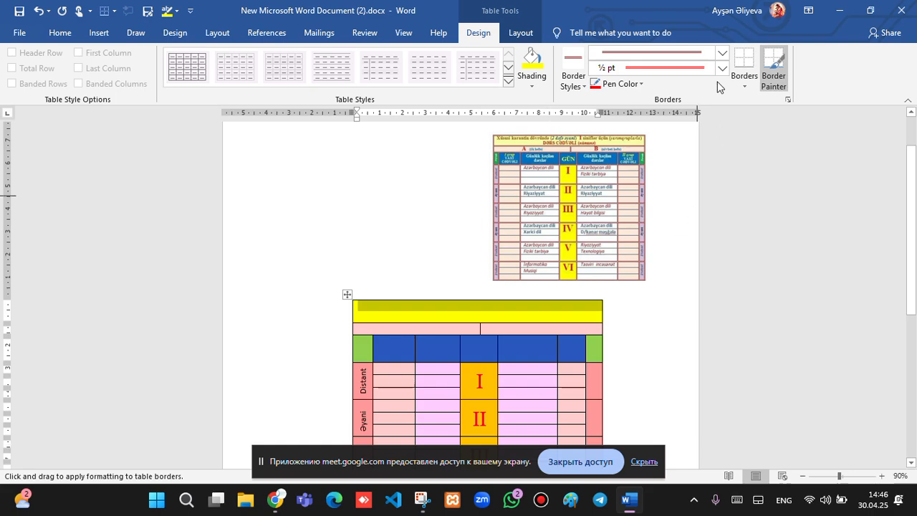
click(744, 80)
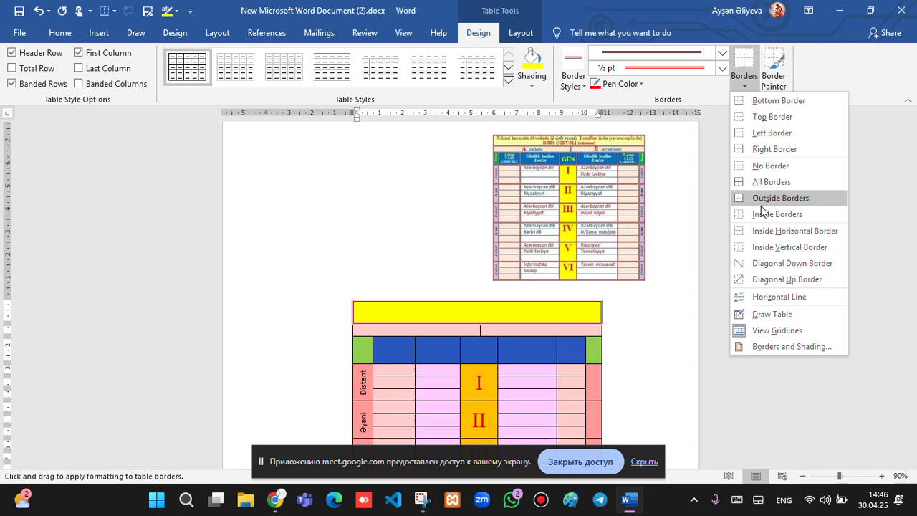
click(778, 205)
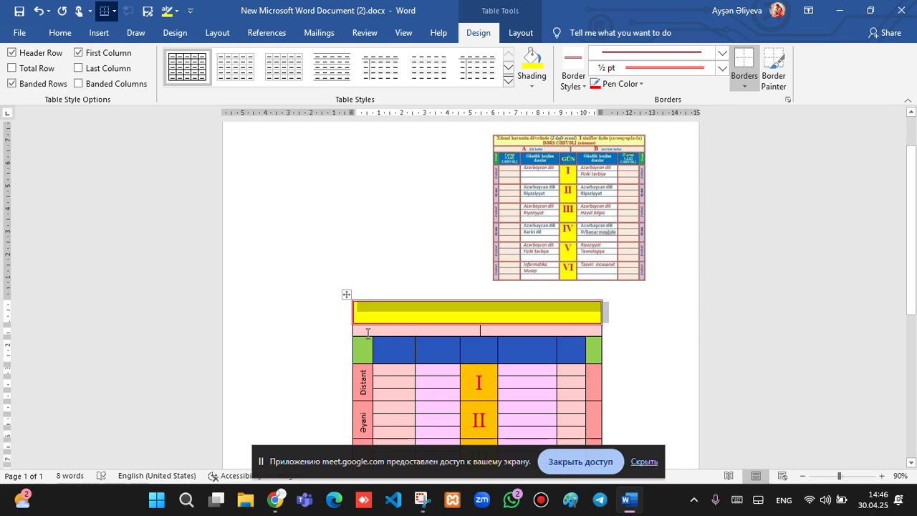
- Apply All Borders in the red ½ pt double line to the two pale pink cells of the table's second row
drag(369, 329, 575, 327)
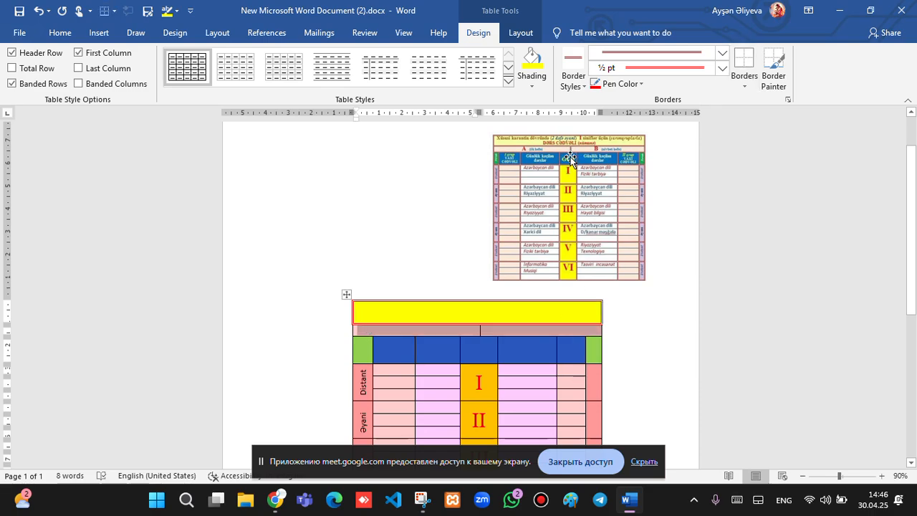
click(746, 80)
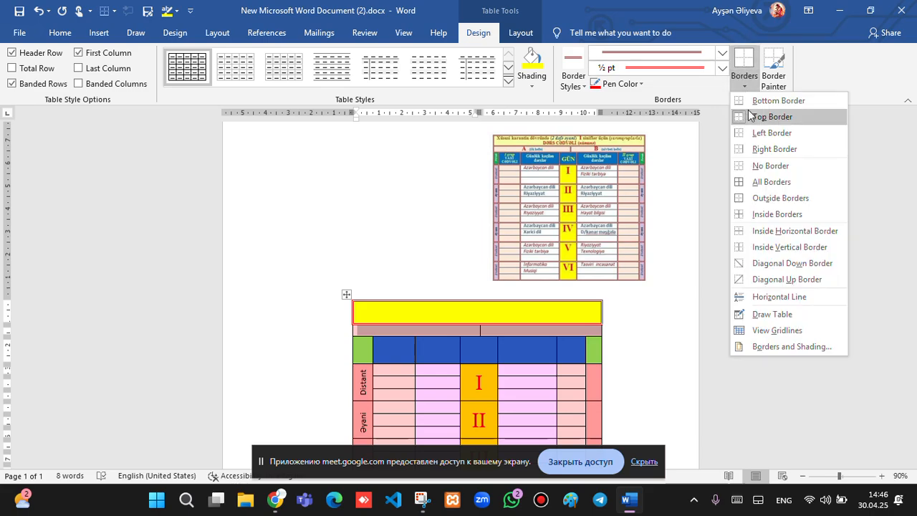
click(746, 183)
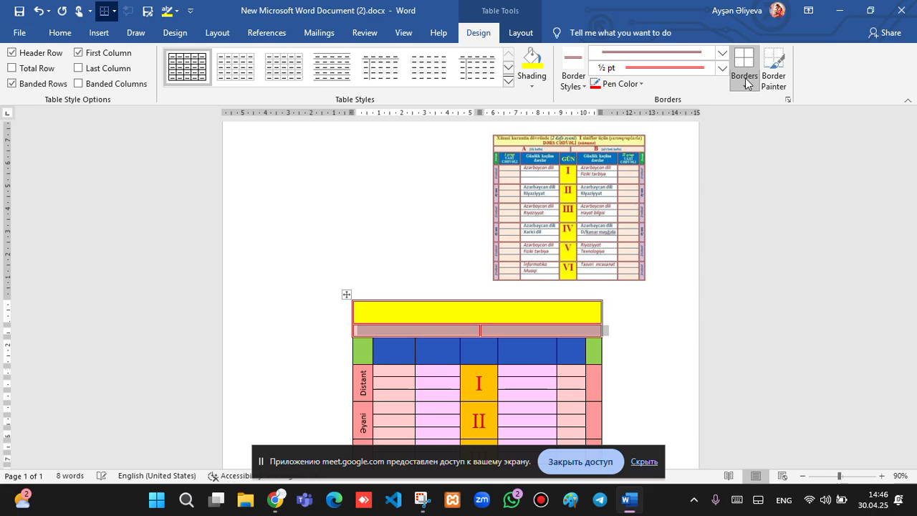
click(747, 79)
- Apply All Borders in the red double line to the blue header row, including its green first and last cells
click(338, 352)
mouse_move(343, 348)
mouse_down()
mouse_move(562, 341)
mouse_move(589, 360)
mouse_up()
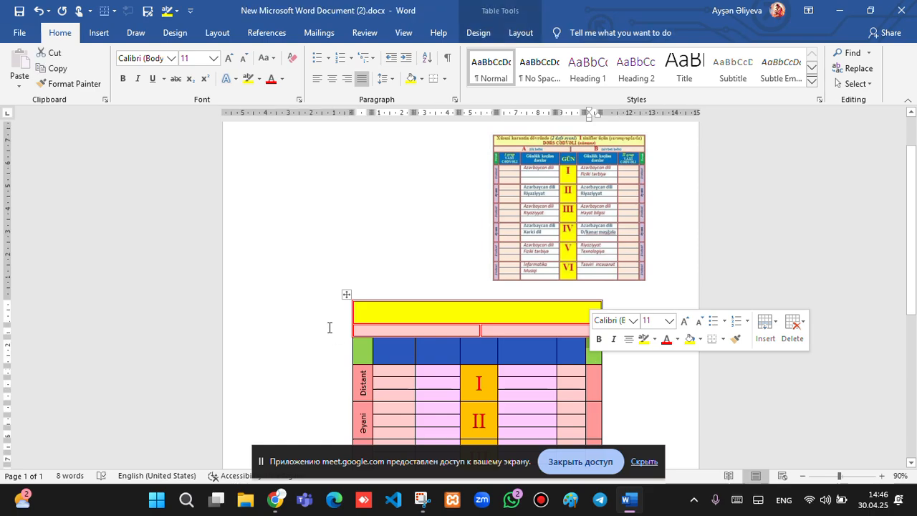
click(362, 353)
drag(365, 354, 592, 361)
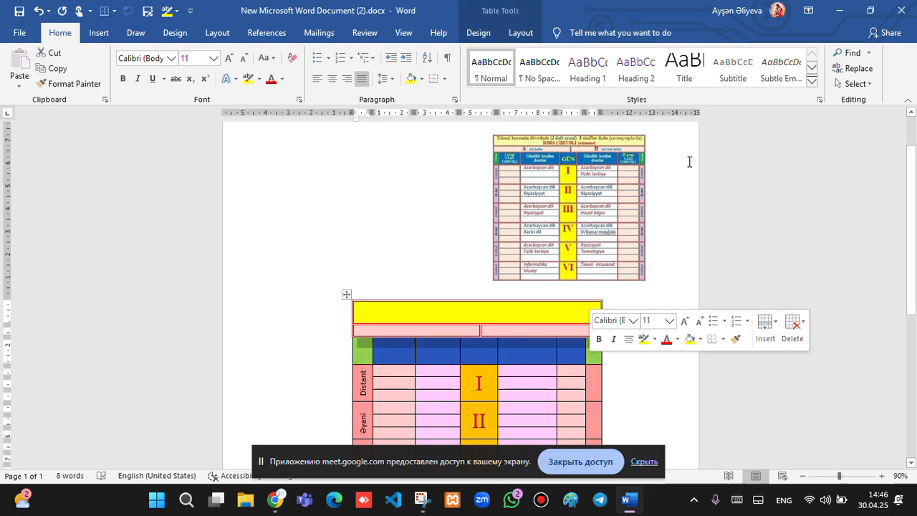
click(359, 33)
scroll(356, 38, down, 2)
scroll(356, 38, down, 1)
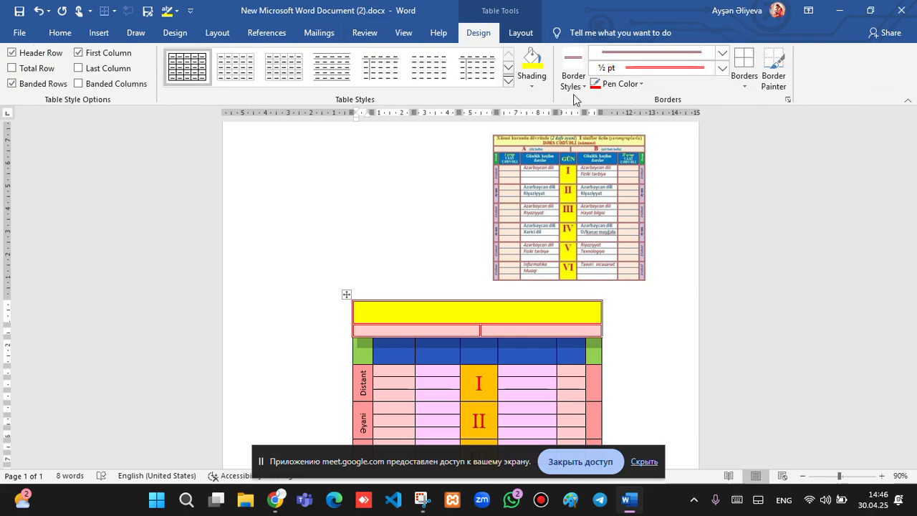
click(741, 65)
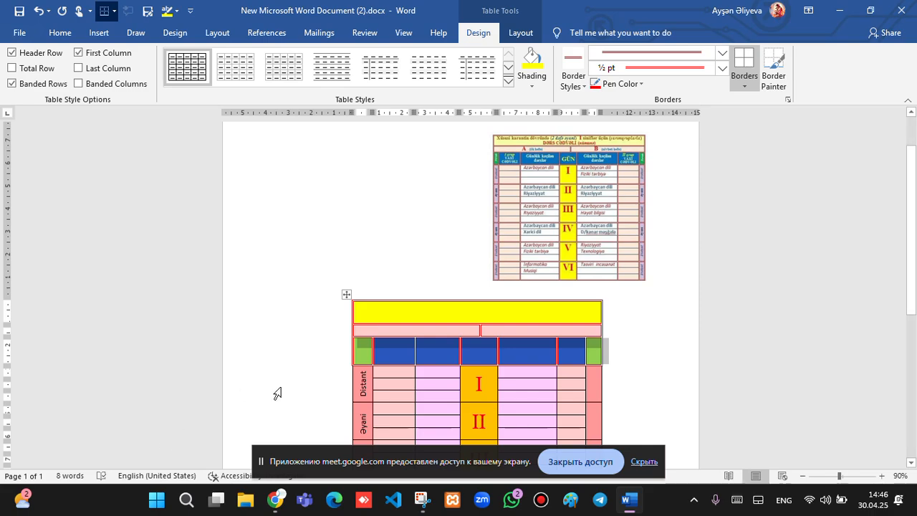
- Apply Outside Borders in the red double line to the I block, from the Distant cell through the second-to-last column
scroll(313, 373, down, 2)
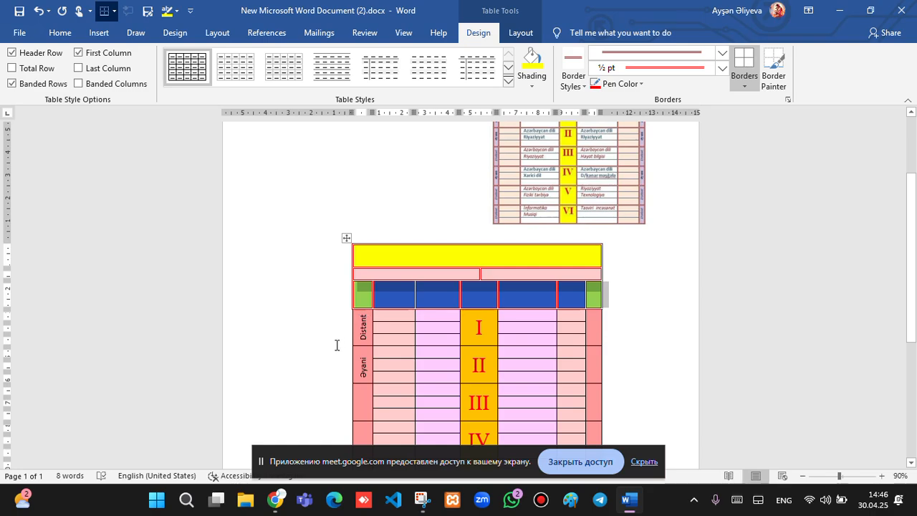
drag(341, 329, 606, 342)
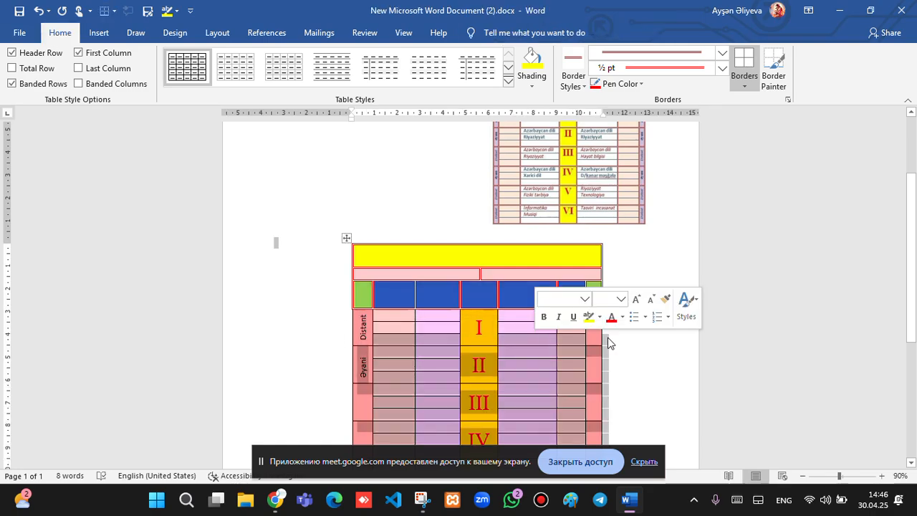
click(606, 341)
drag(322, 334, 470, 317)
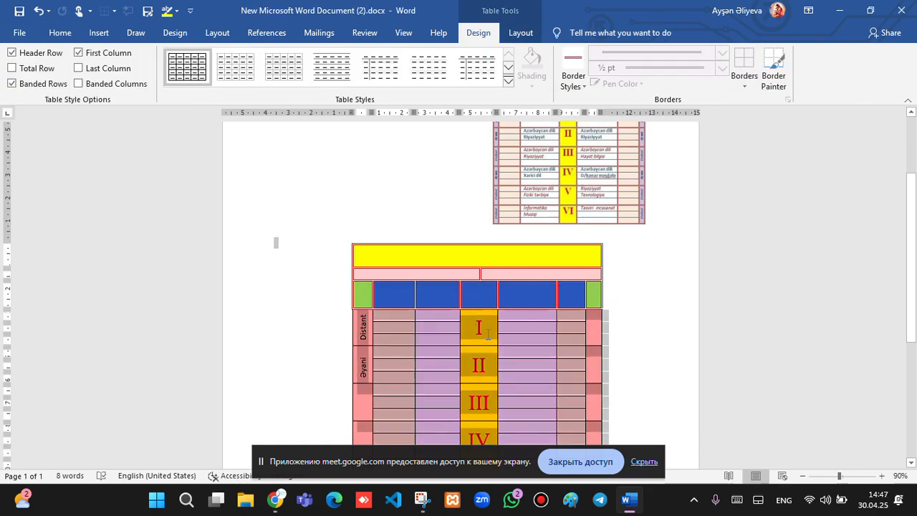
click(361, 330)
mouse_move(369, 315)
mouse_down()
mouse_move(438, 328)
mouse_move(577, 328)
mouse_move(592, 337)
mouse_move(589, 369)
mouse_move(584, 323)
mouse_move(574, 343)
mouse_up()
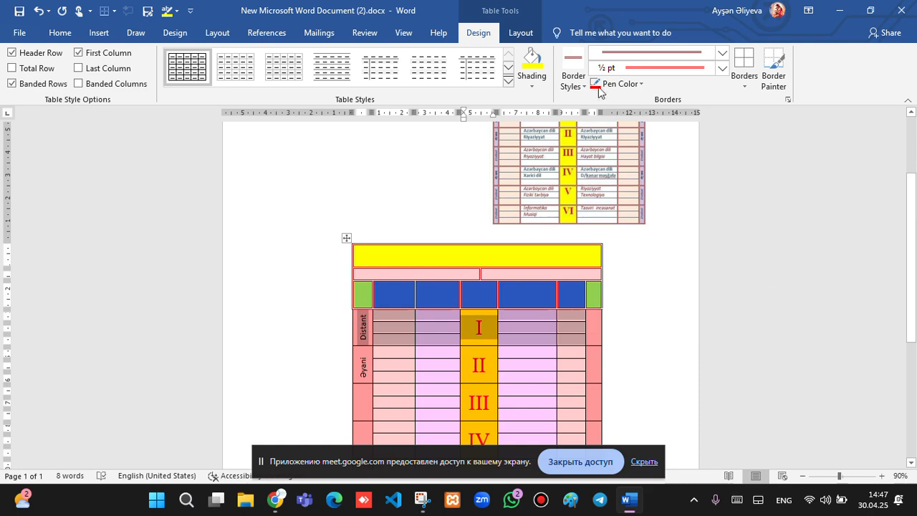
click(749, 83)
click(752, 198)
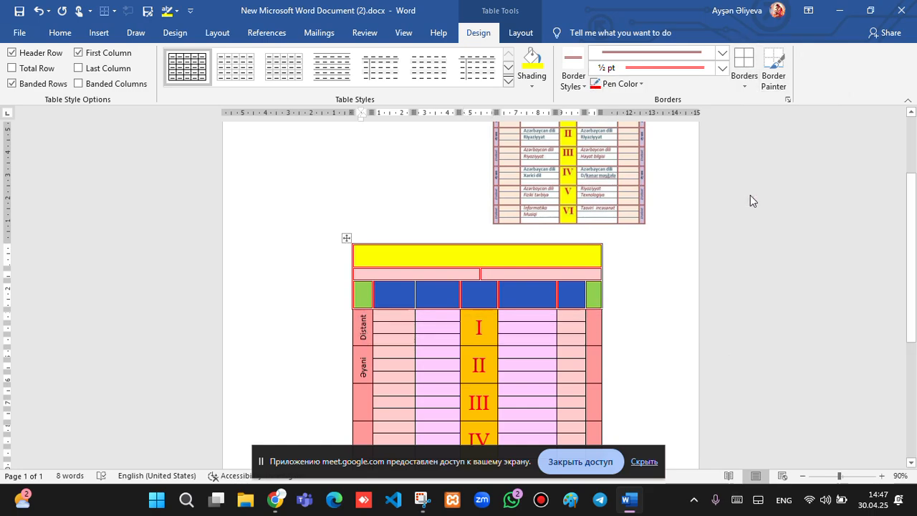
click(621, 340)
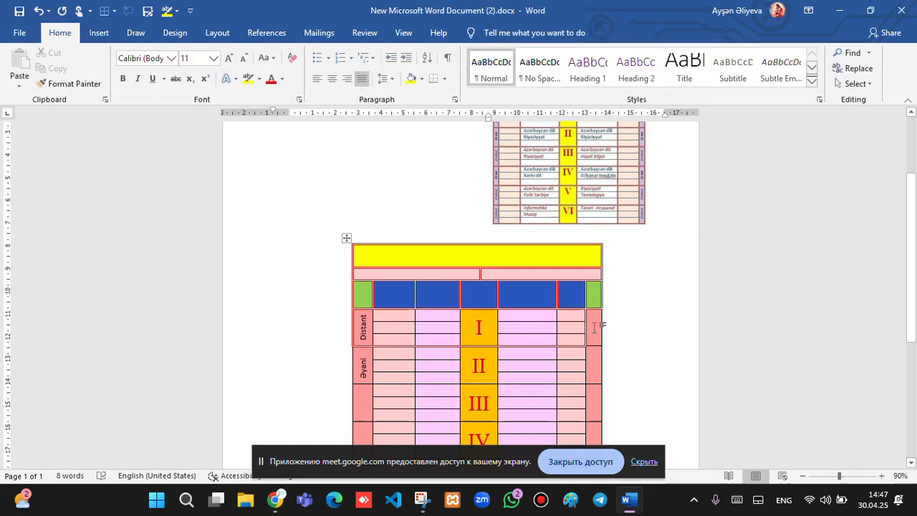
- Paint the red double line on the outer edges of the I block's last-column cell with the Border Painter
click(594, 326)
click(774, 68)
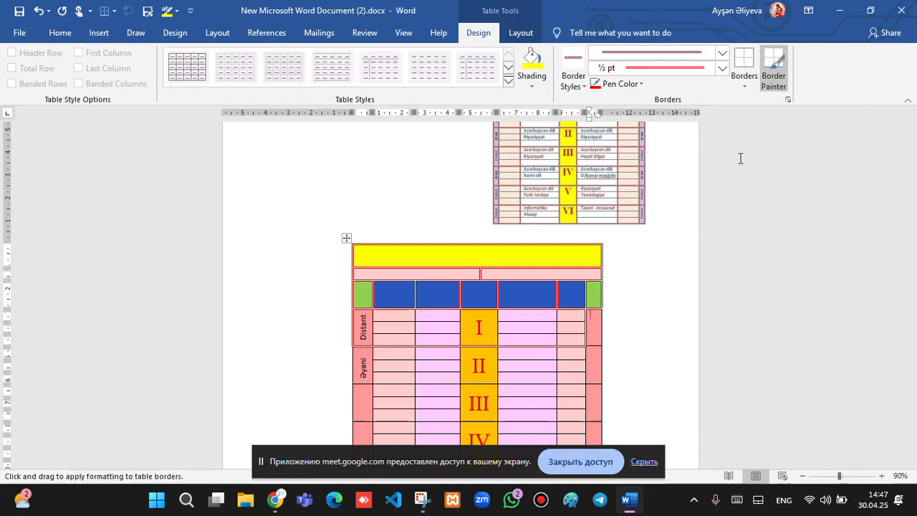
click(601, 340)
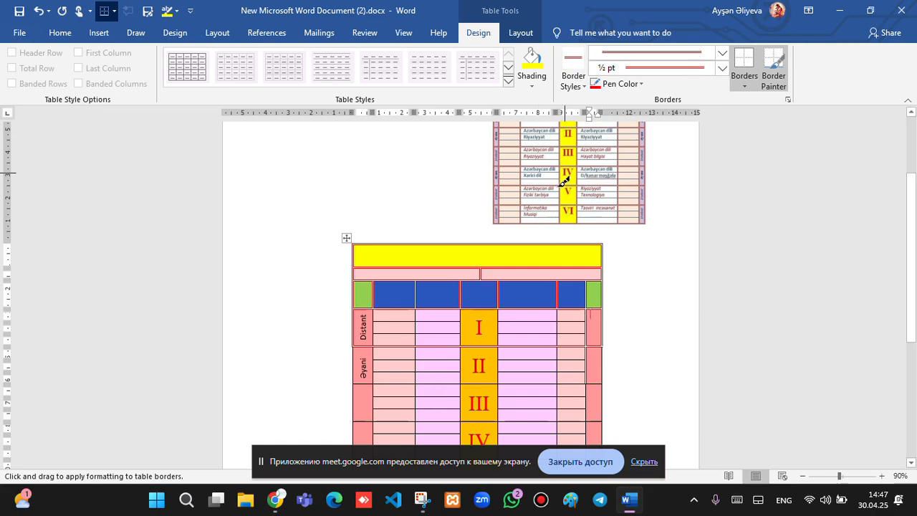
click(774, 71)
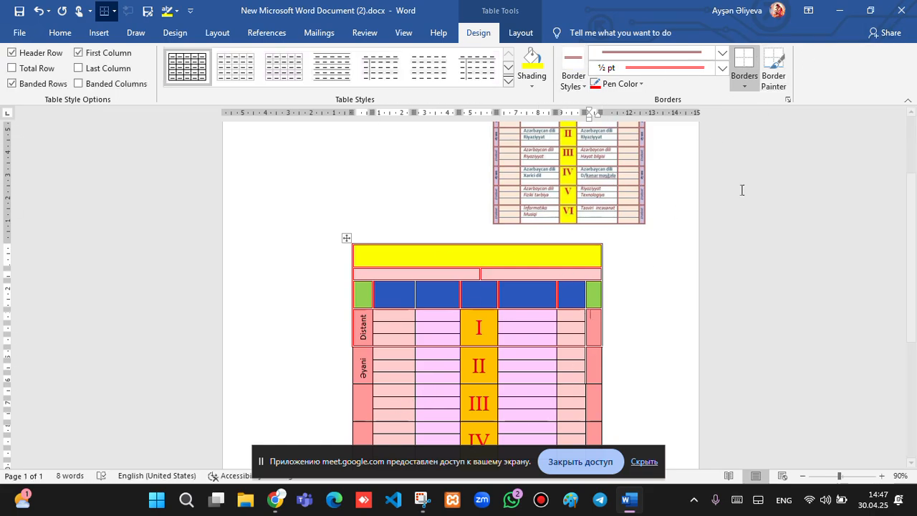
- Apply red double outside borders to the II block without its last column and to the full-width III block
mouse_move(362, 356)
mouse_down()
mouse_move(432, 377)
mouse_move(595, 379)
mouse_move(575, 382)
mouse_up()
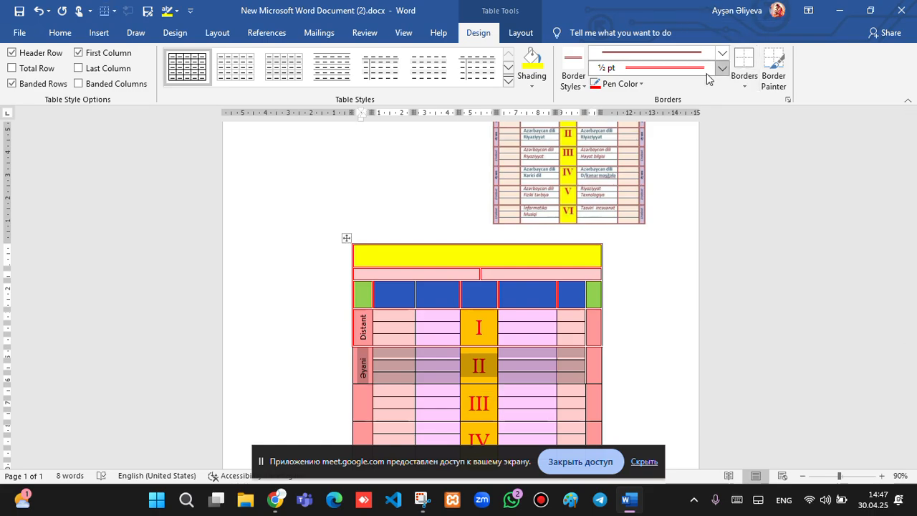
click(743, 63)
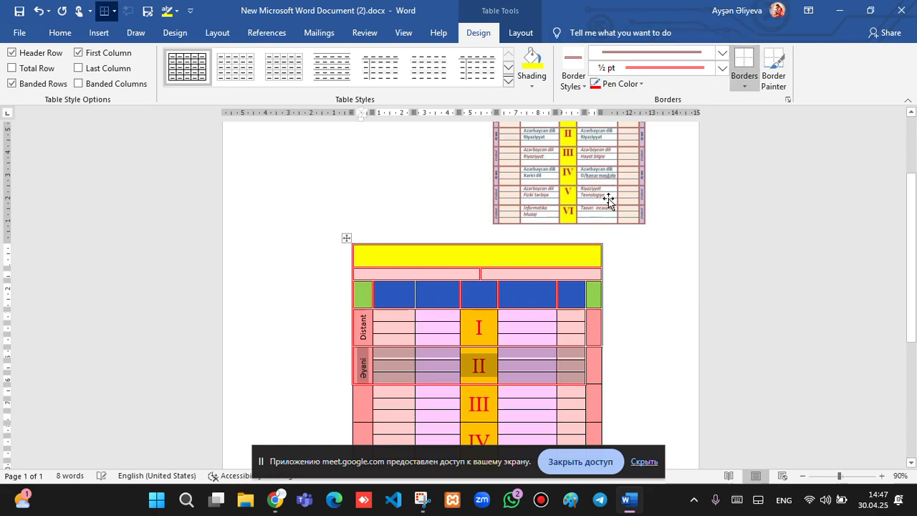
scroll(573, 237, down, 1)
scroll(530, 272, down, 2)
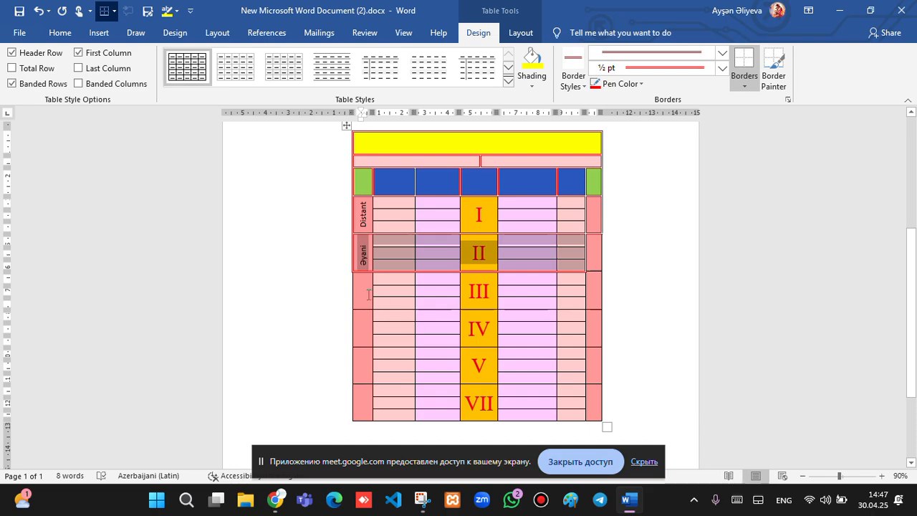
drag(364, 293, 610, 301)
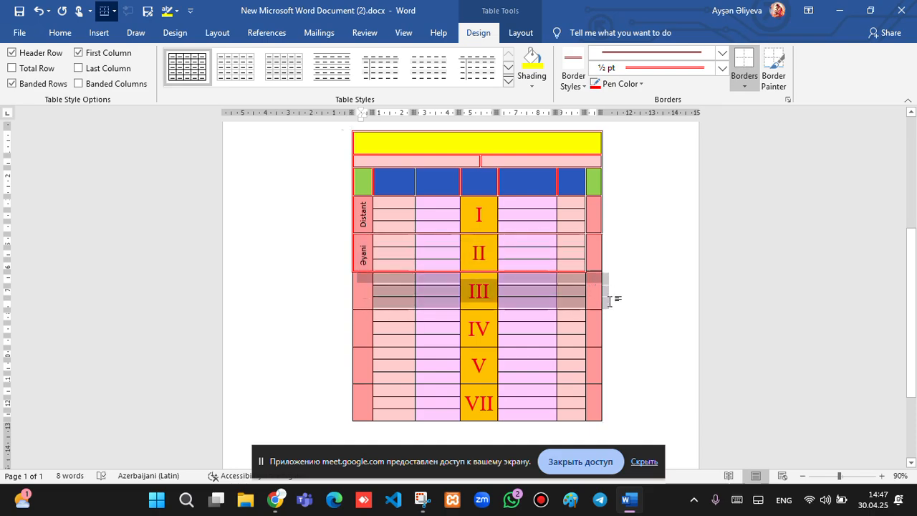
click(744, 66)
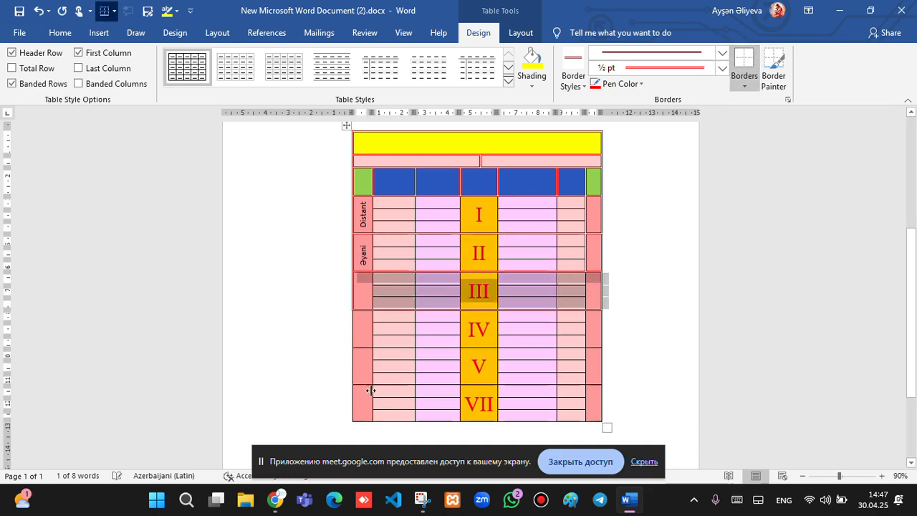
- Apply red double outside borders to each of the full-width IV, V and VII blocks separately
drag(369, 326, 614, 338)
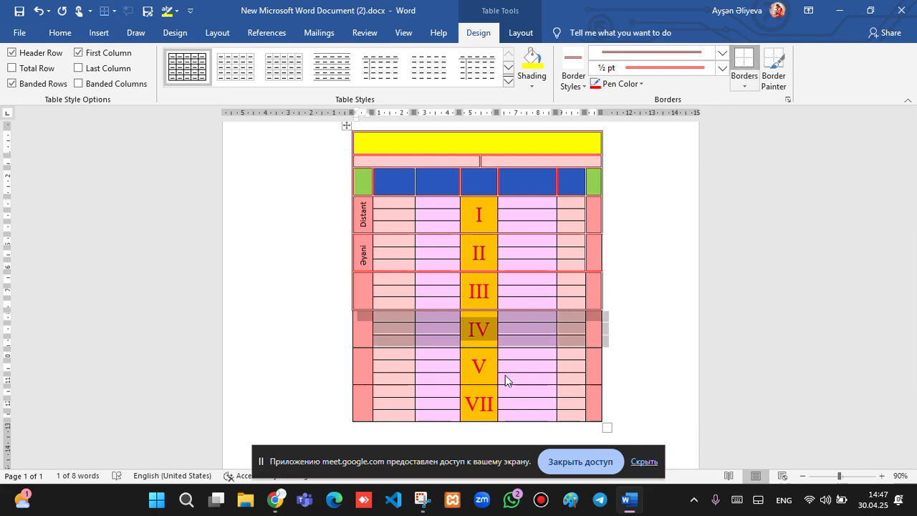
click(745, 63)
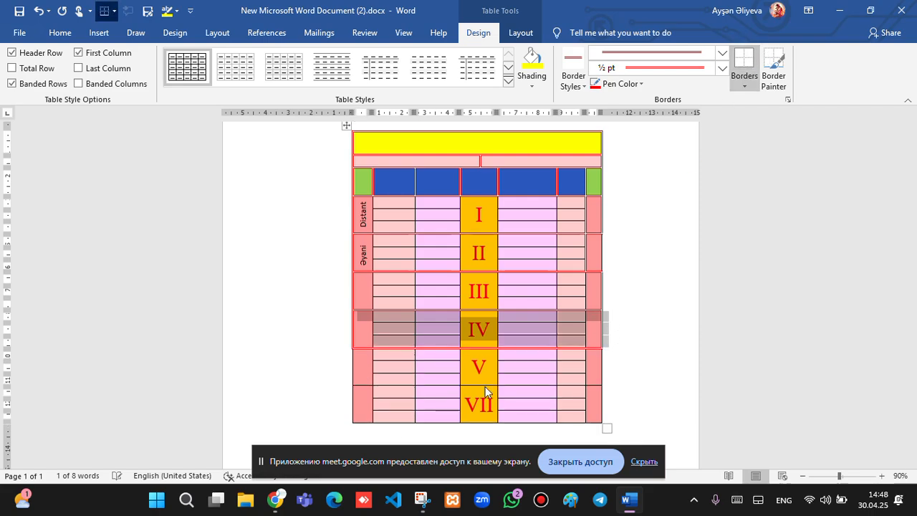
drag(367, 360, 609, 376)
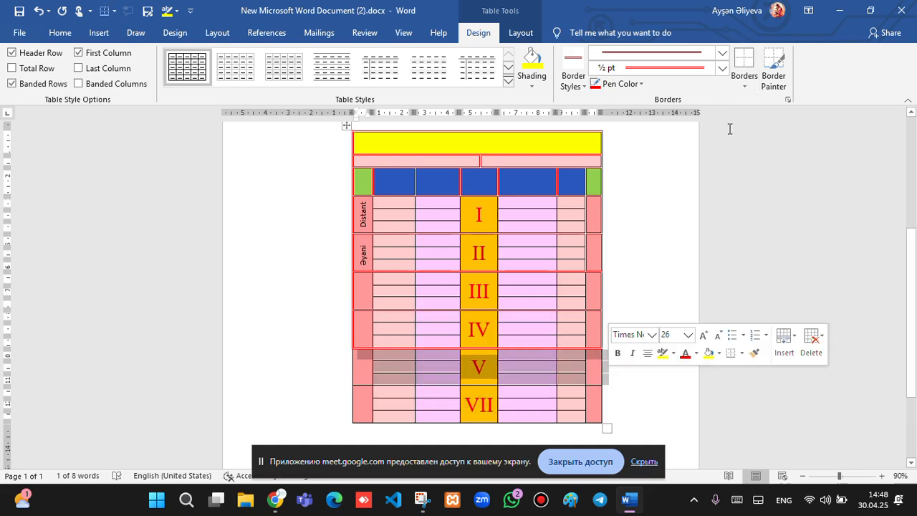
click(742, 68)
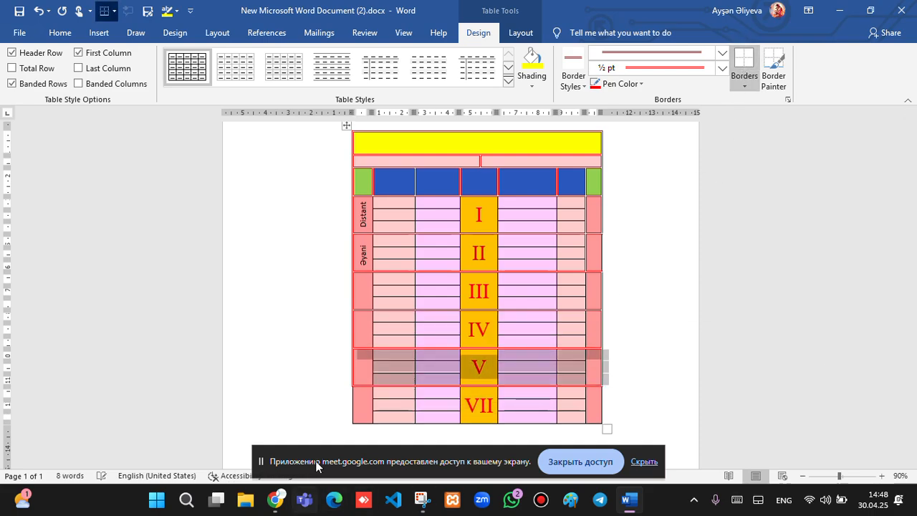
drag(360, 405, 608, 417)
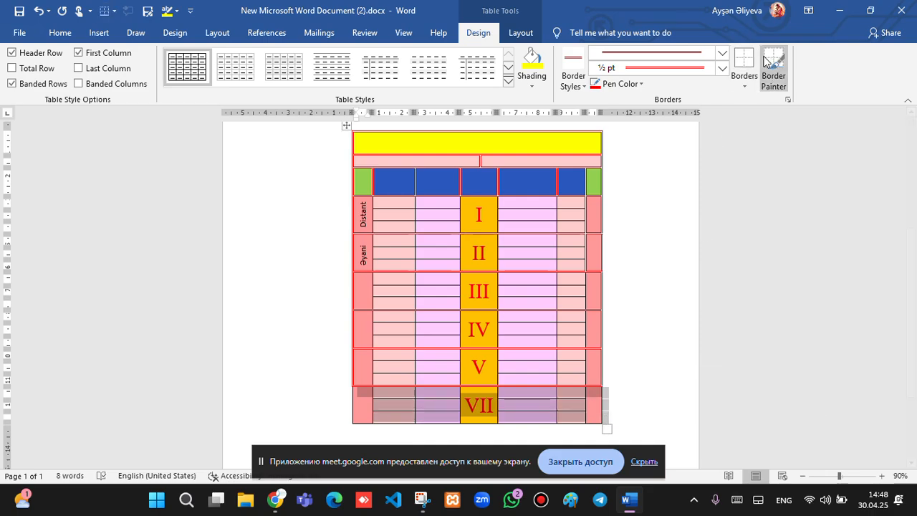
click(744, 68)
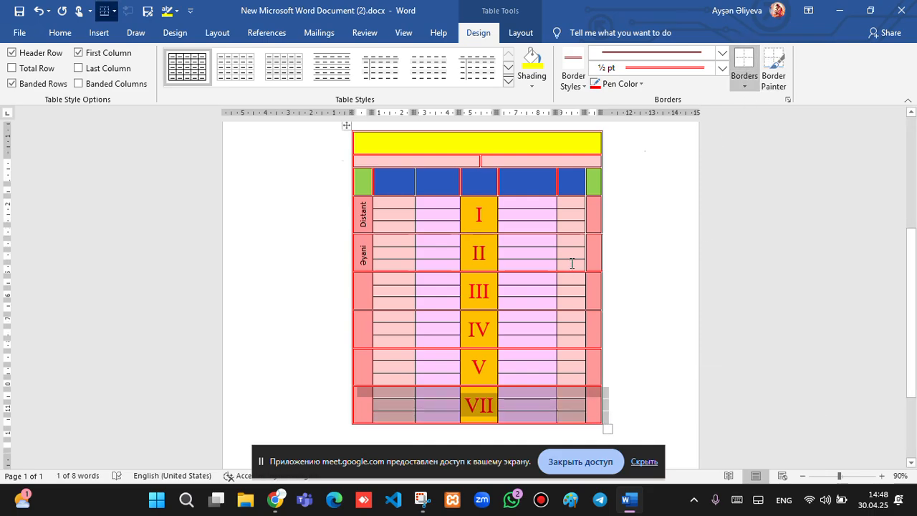
- Resize the reference timetable picture above the table to slightly larger than its original size
scroll(552, 229, up, 3)
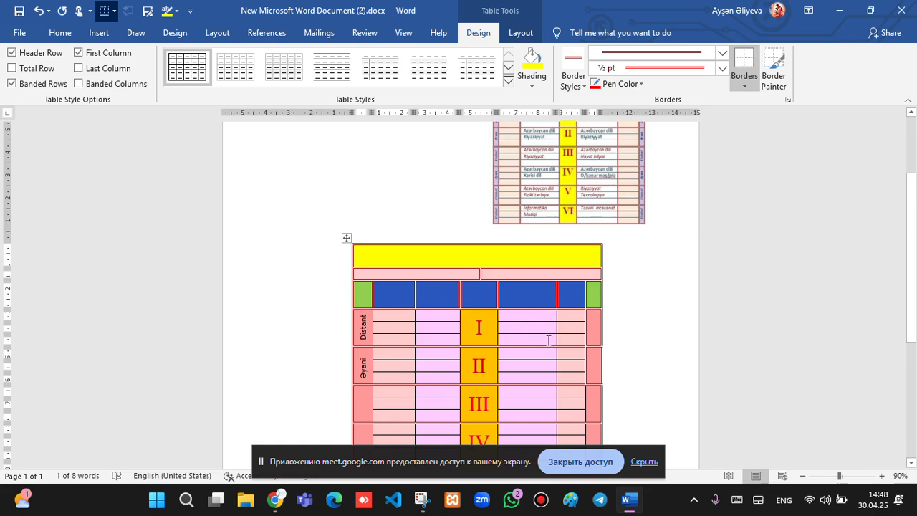
scroll(543, 313, up, 4)
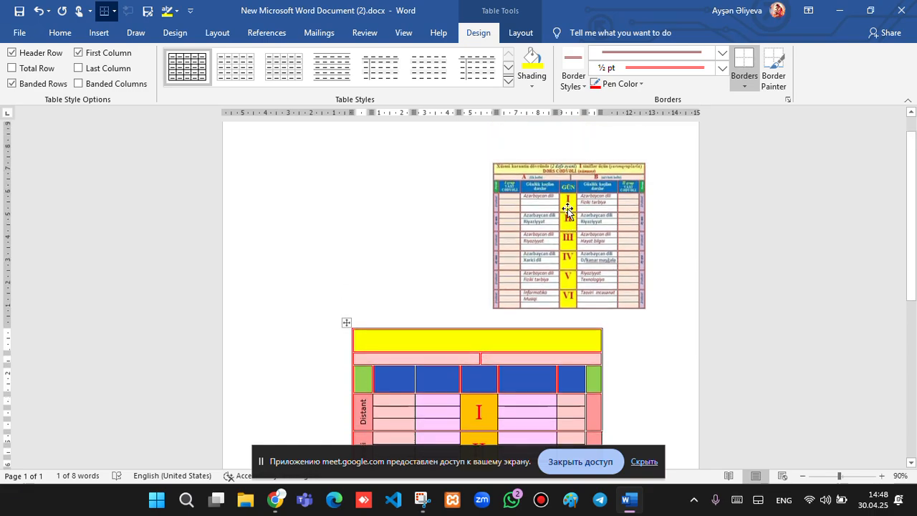
click(628, 291)
drag(646, 308, 731, 412)
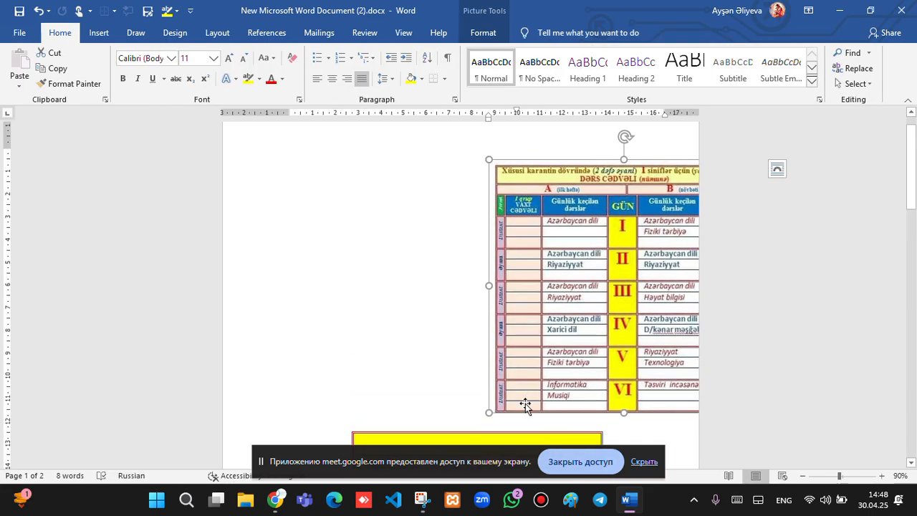
drag(488, 412, 555, 344)
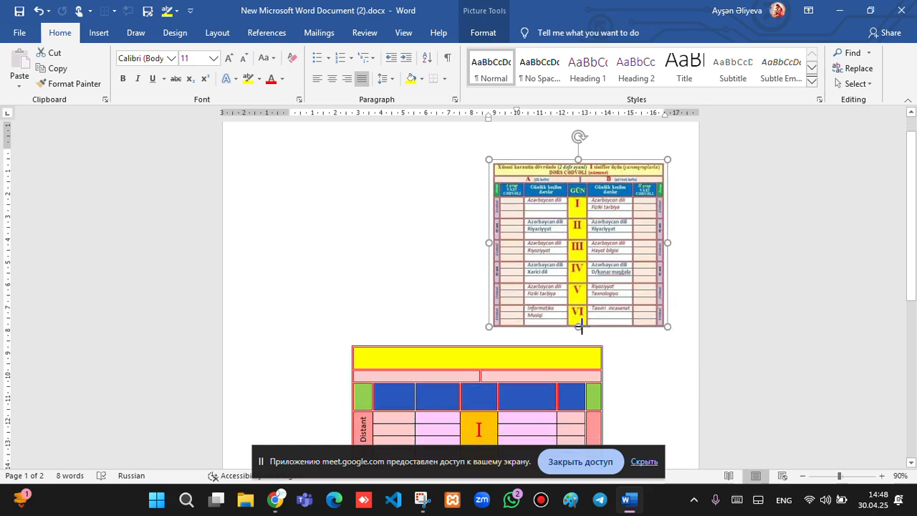
- Apply red double outside borders to the first-column cells of blocks I through VII
scroll(383, 334, down, 6)
scroll(383, 334, down, 1)
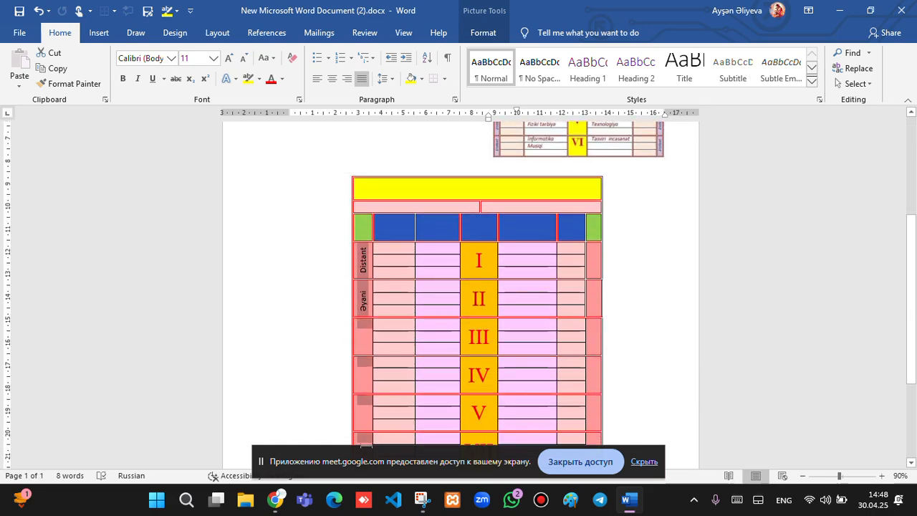
scroll(279, 125, down, 2)
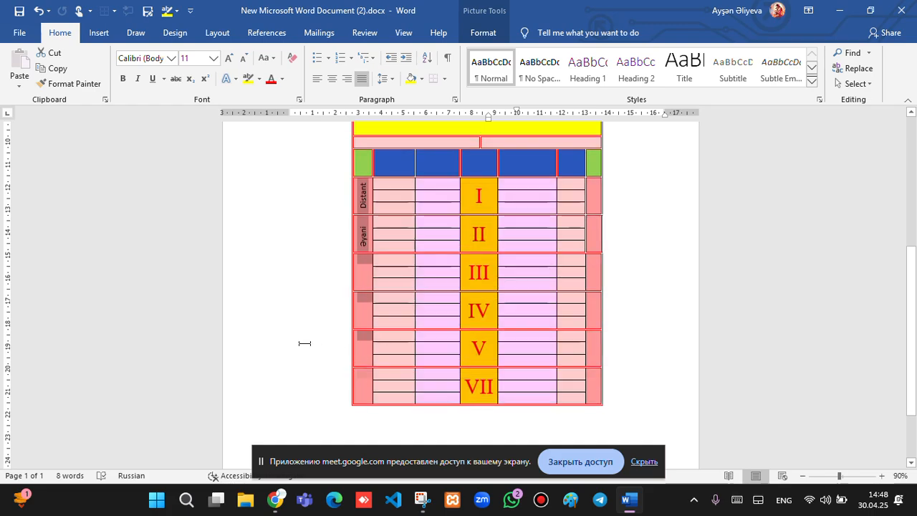
click(359, 404)
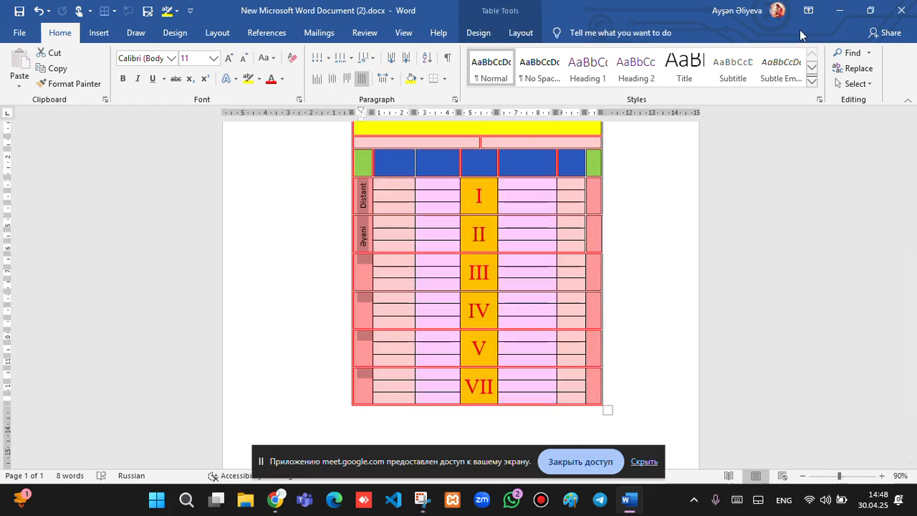
scroll(386, 36, down, 10)
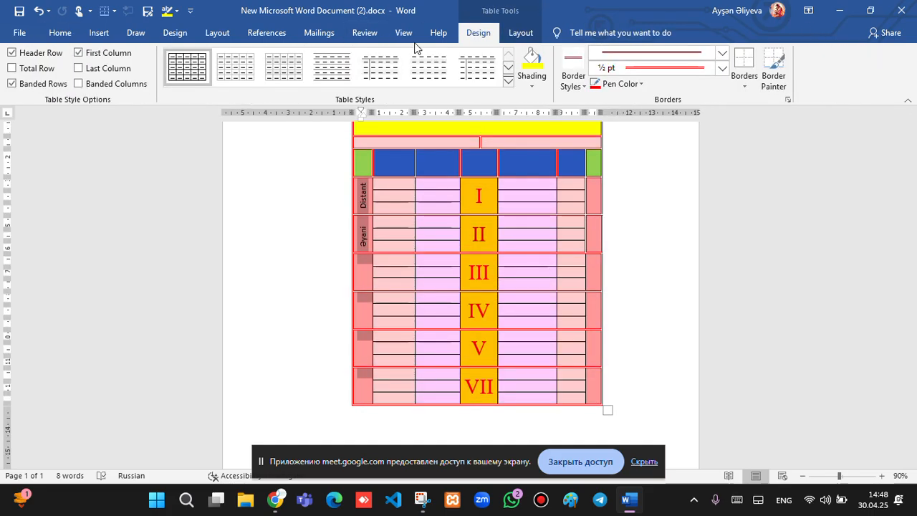
click(742, 67)
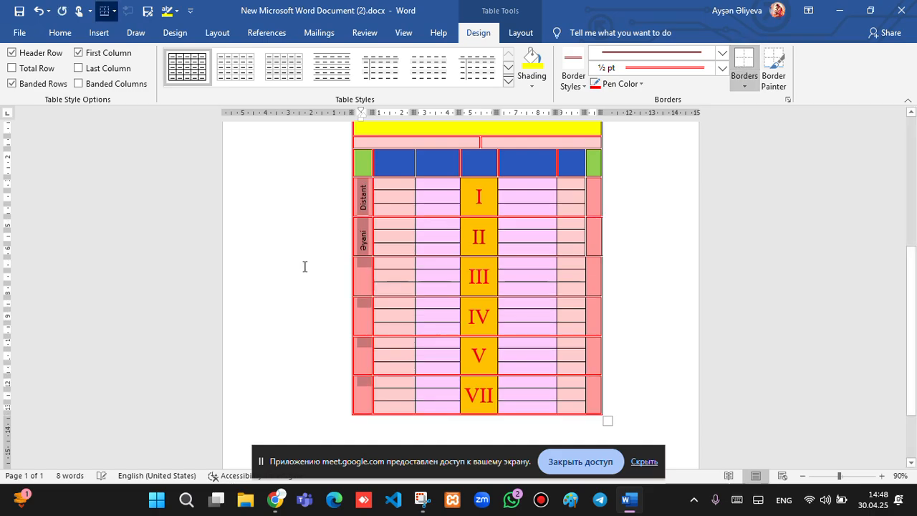
- Apply red double outside borders separately to the second and third columns across blocks I through VII
drag(389, 186, 394, 407)
click(744, 68)
drag(452, 184, 451, 408)
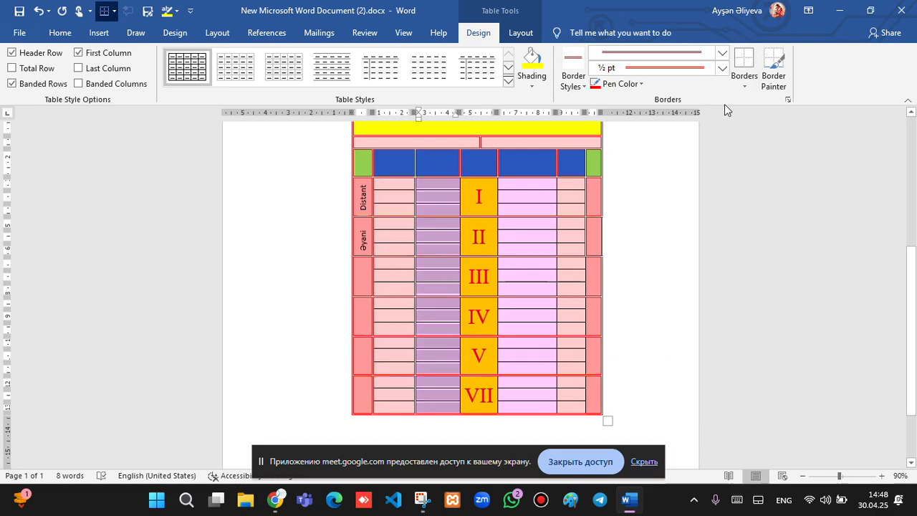
click(745, 63)
- Apply red double outside borders separately to each of the three columns after the Roman numerals, beside blocks I through VII
drag(520, 183, 520, 405)
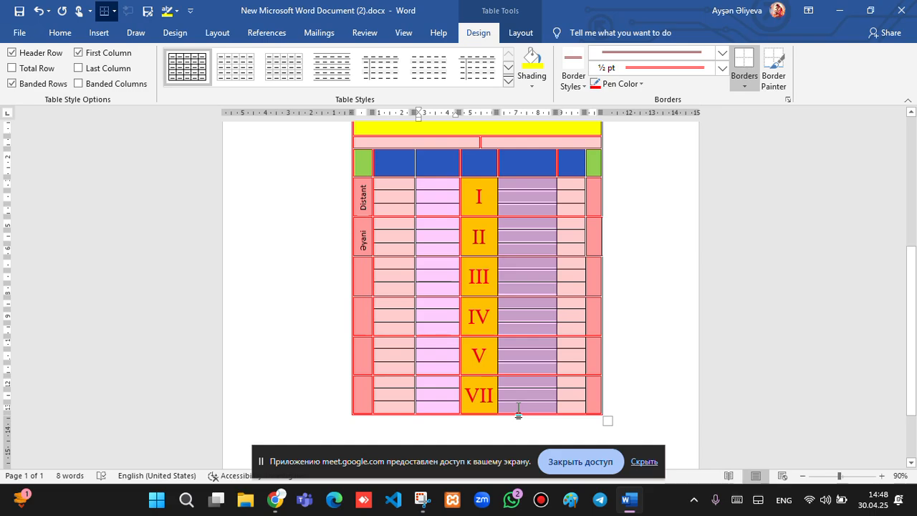
click(595, 167)
drag(579, 187, 584, 390)
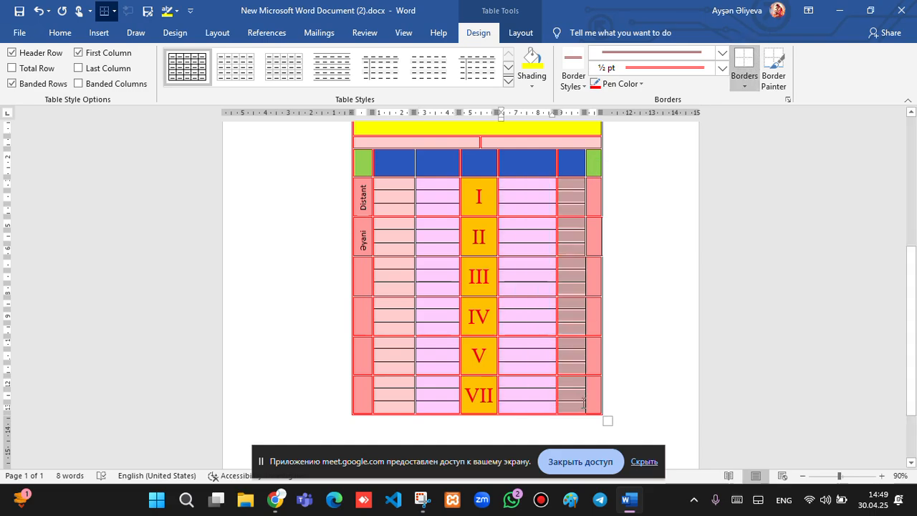
click(738, 81)
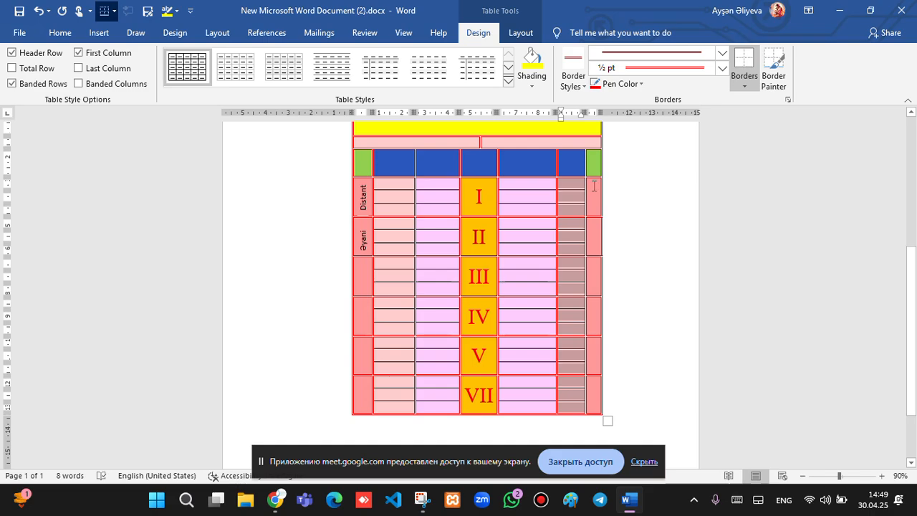
drag(594, 186, 596, 250)
click(743, 78)
- Enlarge the reference timetable picture above the table and deselect it
scroll(609, 215, up, 5)
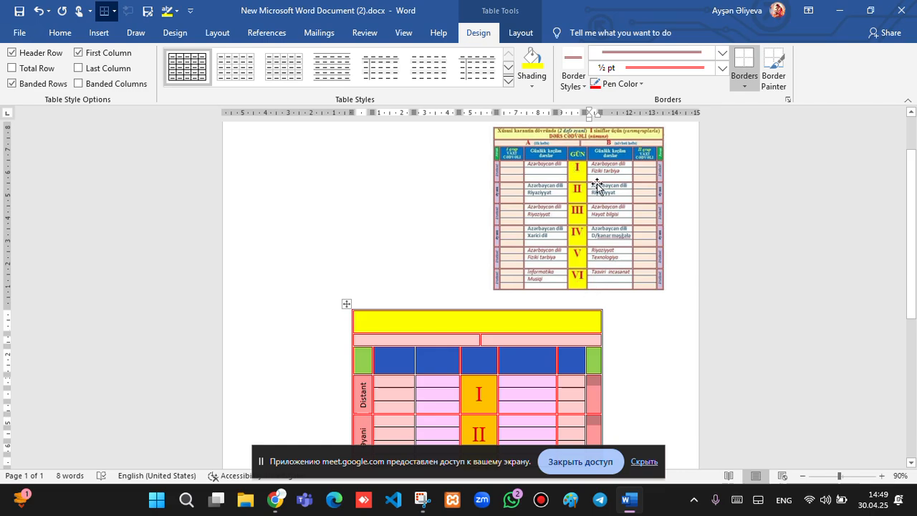
click(664, 285)
drag(485, 290, 401, 363)
drag(453, 331, 499, 337)
click(499, 337)
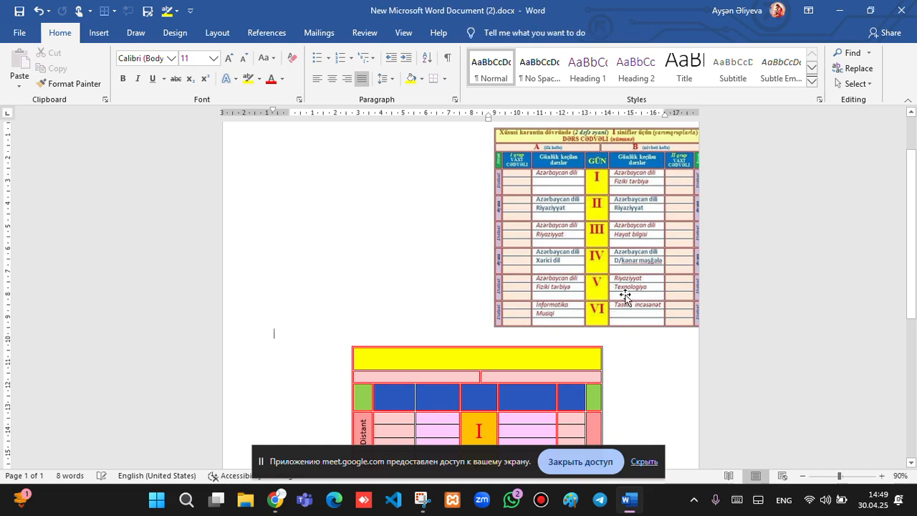
- Compare the reference timetable picture with the bordered table, checking the layout from the title row down to block VII
scroll(621, 292, down, 7)
scroll(608, 298, down, 3)
scroll(608, 299, up, 8)
scroll(601, 293, up, 1)
scroll(629, 260, up, 3)
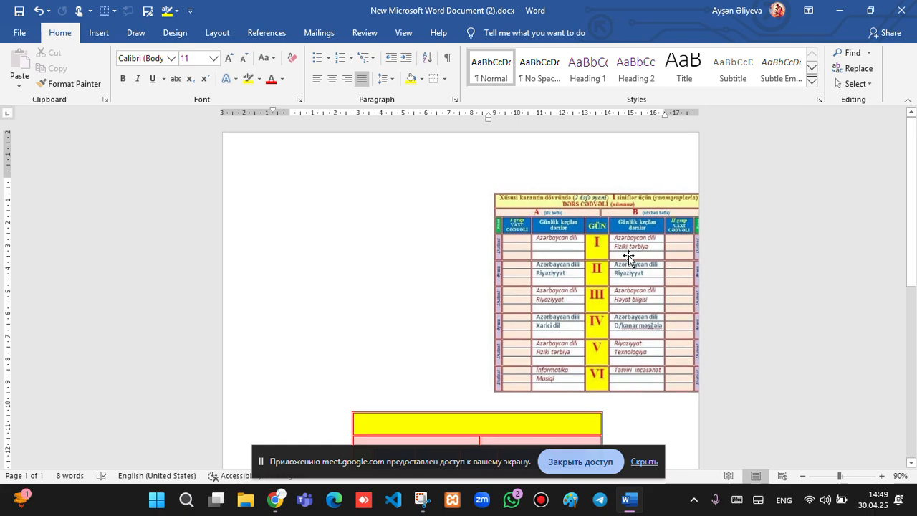
scroll(622, 256, down, 1)
scroll(680, 248, down, 5)
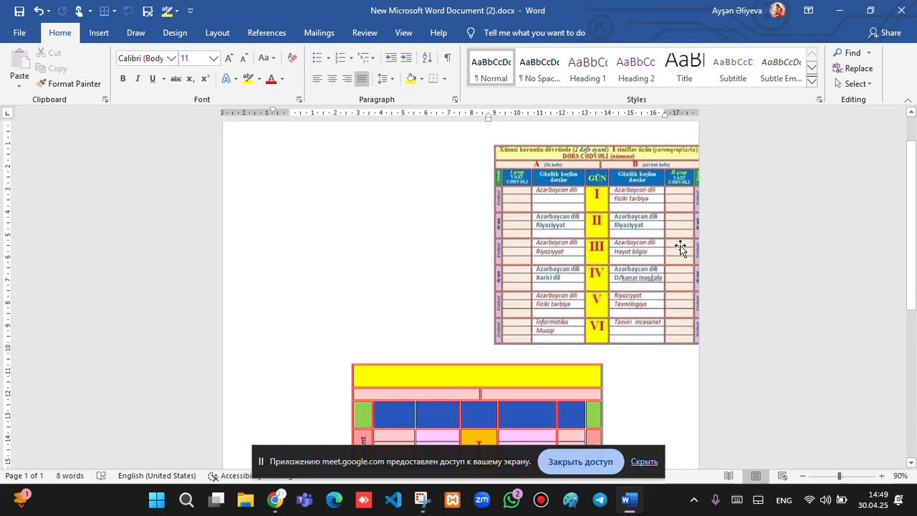
scroll(430, 246, down, 3)
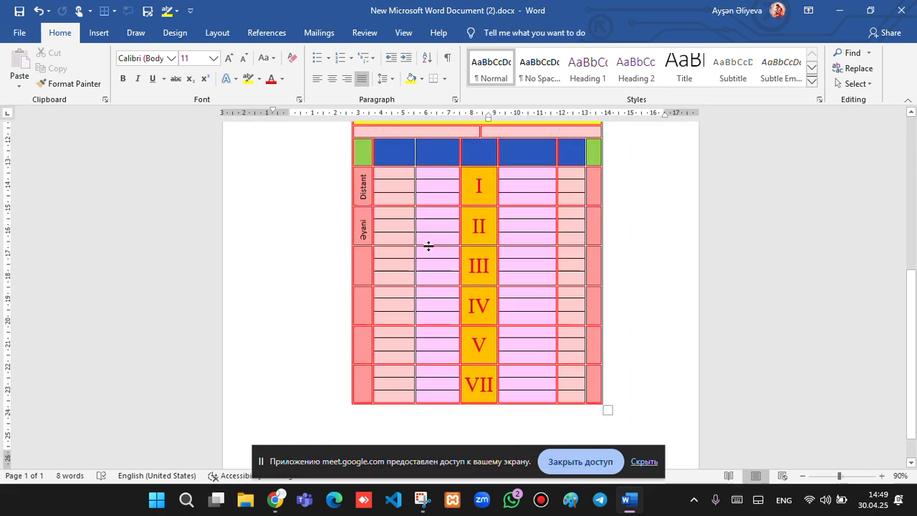
- Shrink the reference timetable picture proportionally so that its full width fits within the page
scroll(538, 219, up, 8)
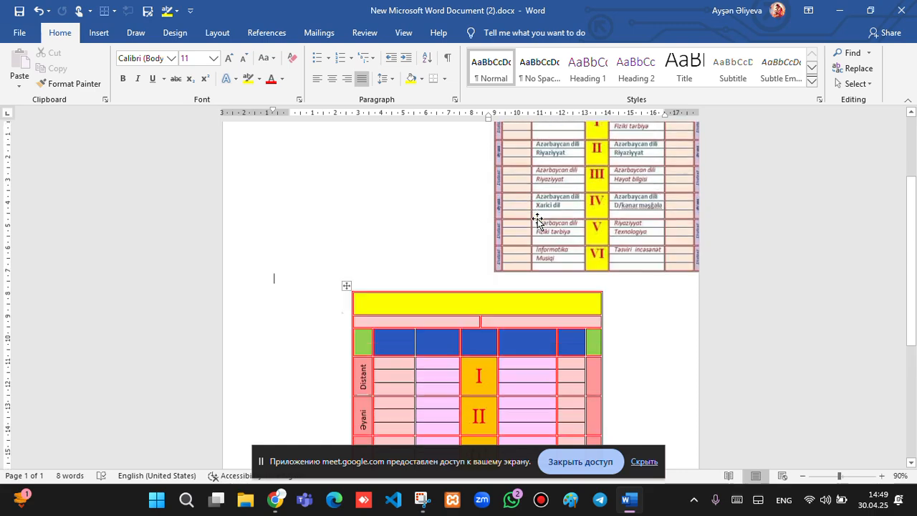
click(503, 195)
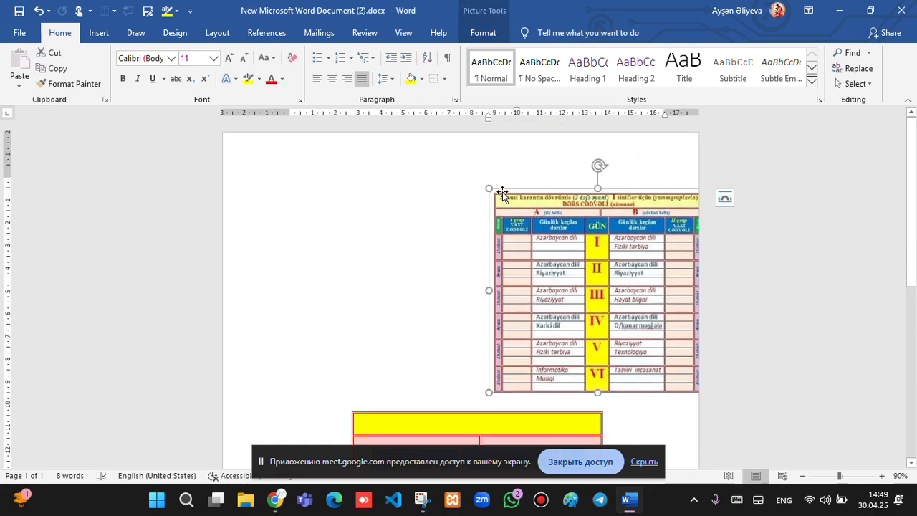
drag(489, 186, 509, 207)
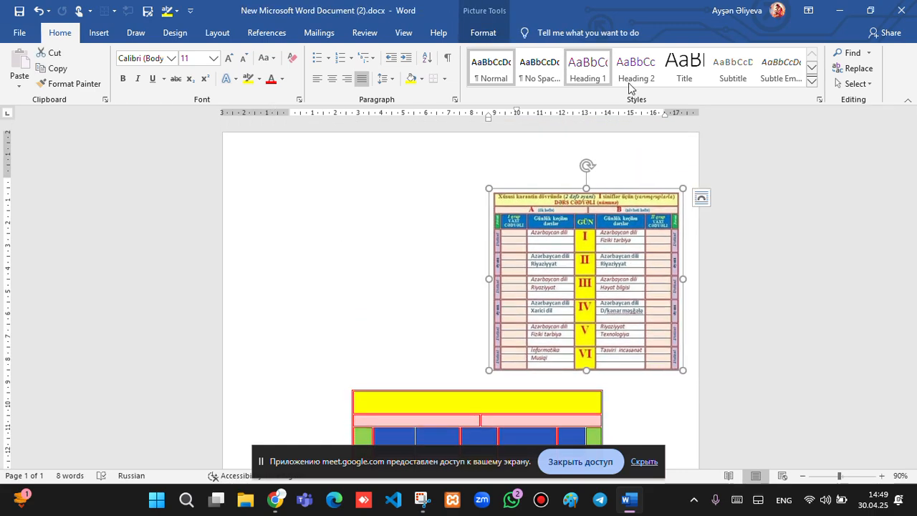